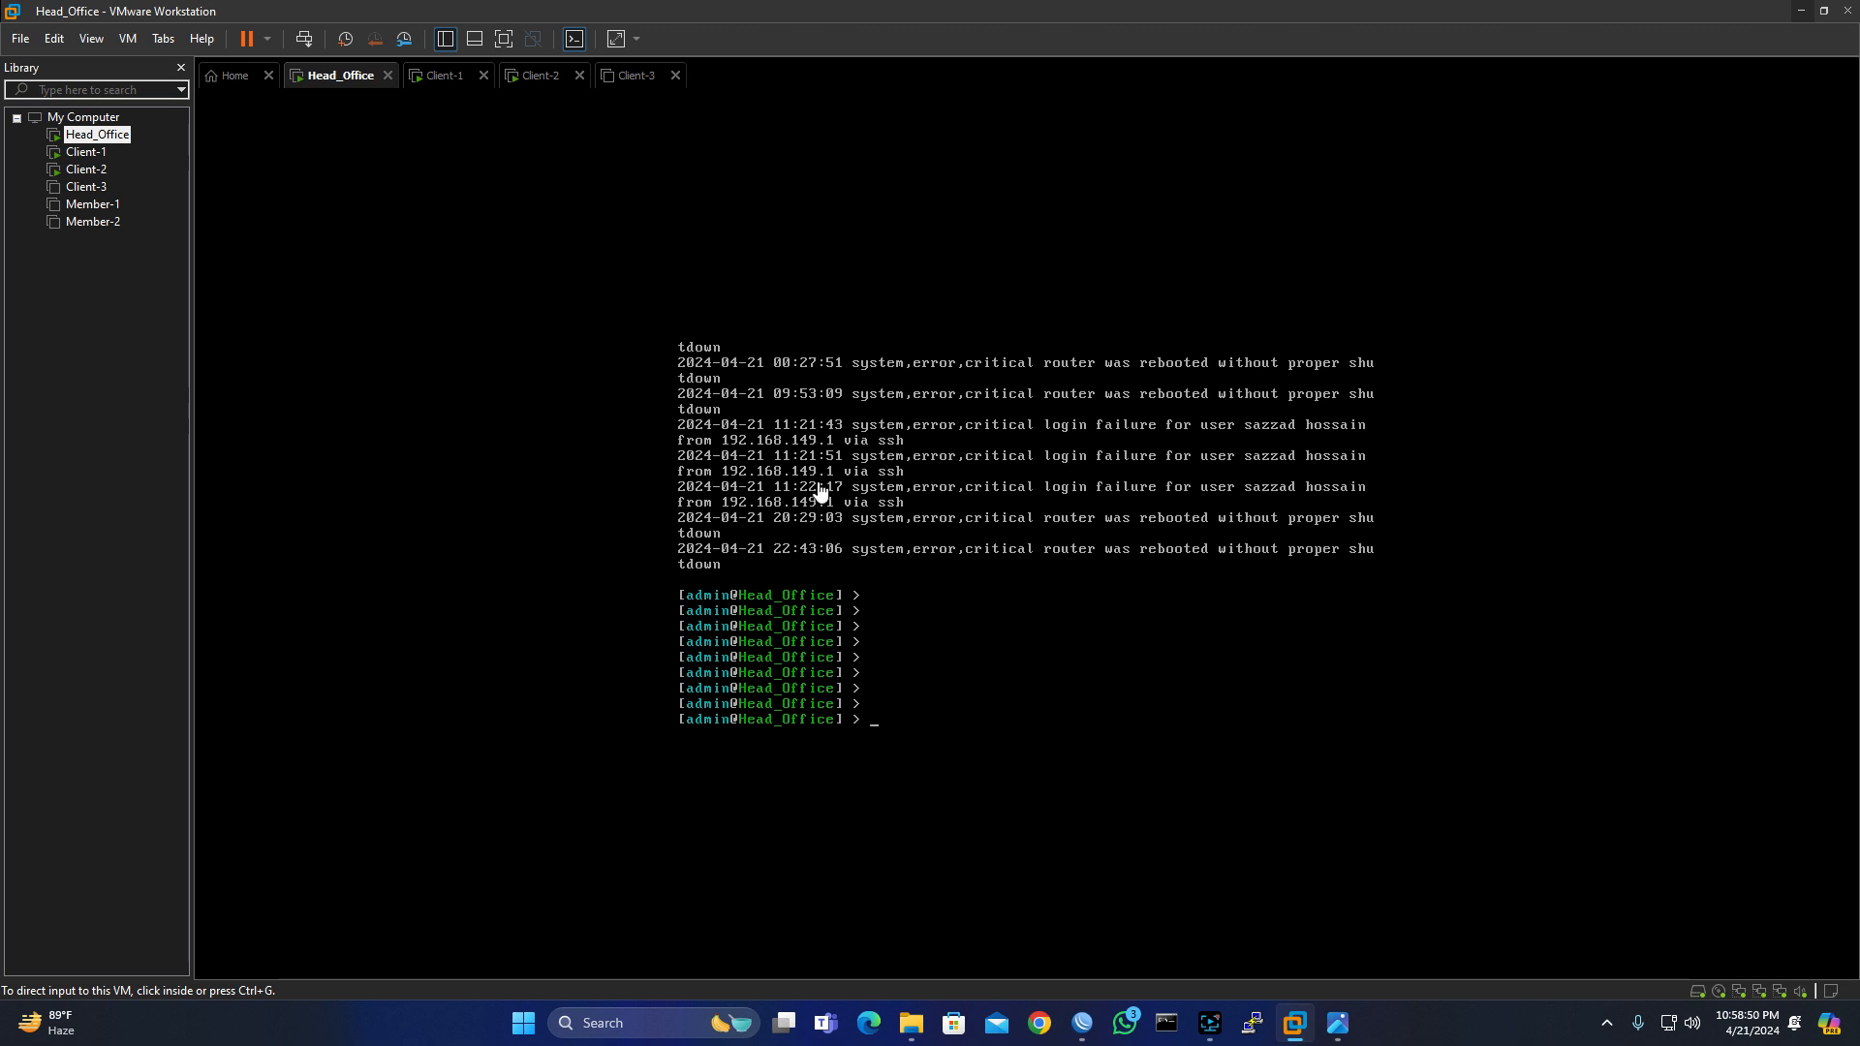
- Switch to WinBox and open the Head_Office router's queue list to check its simple queues
left_click(1083, 1024)
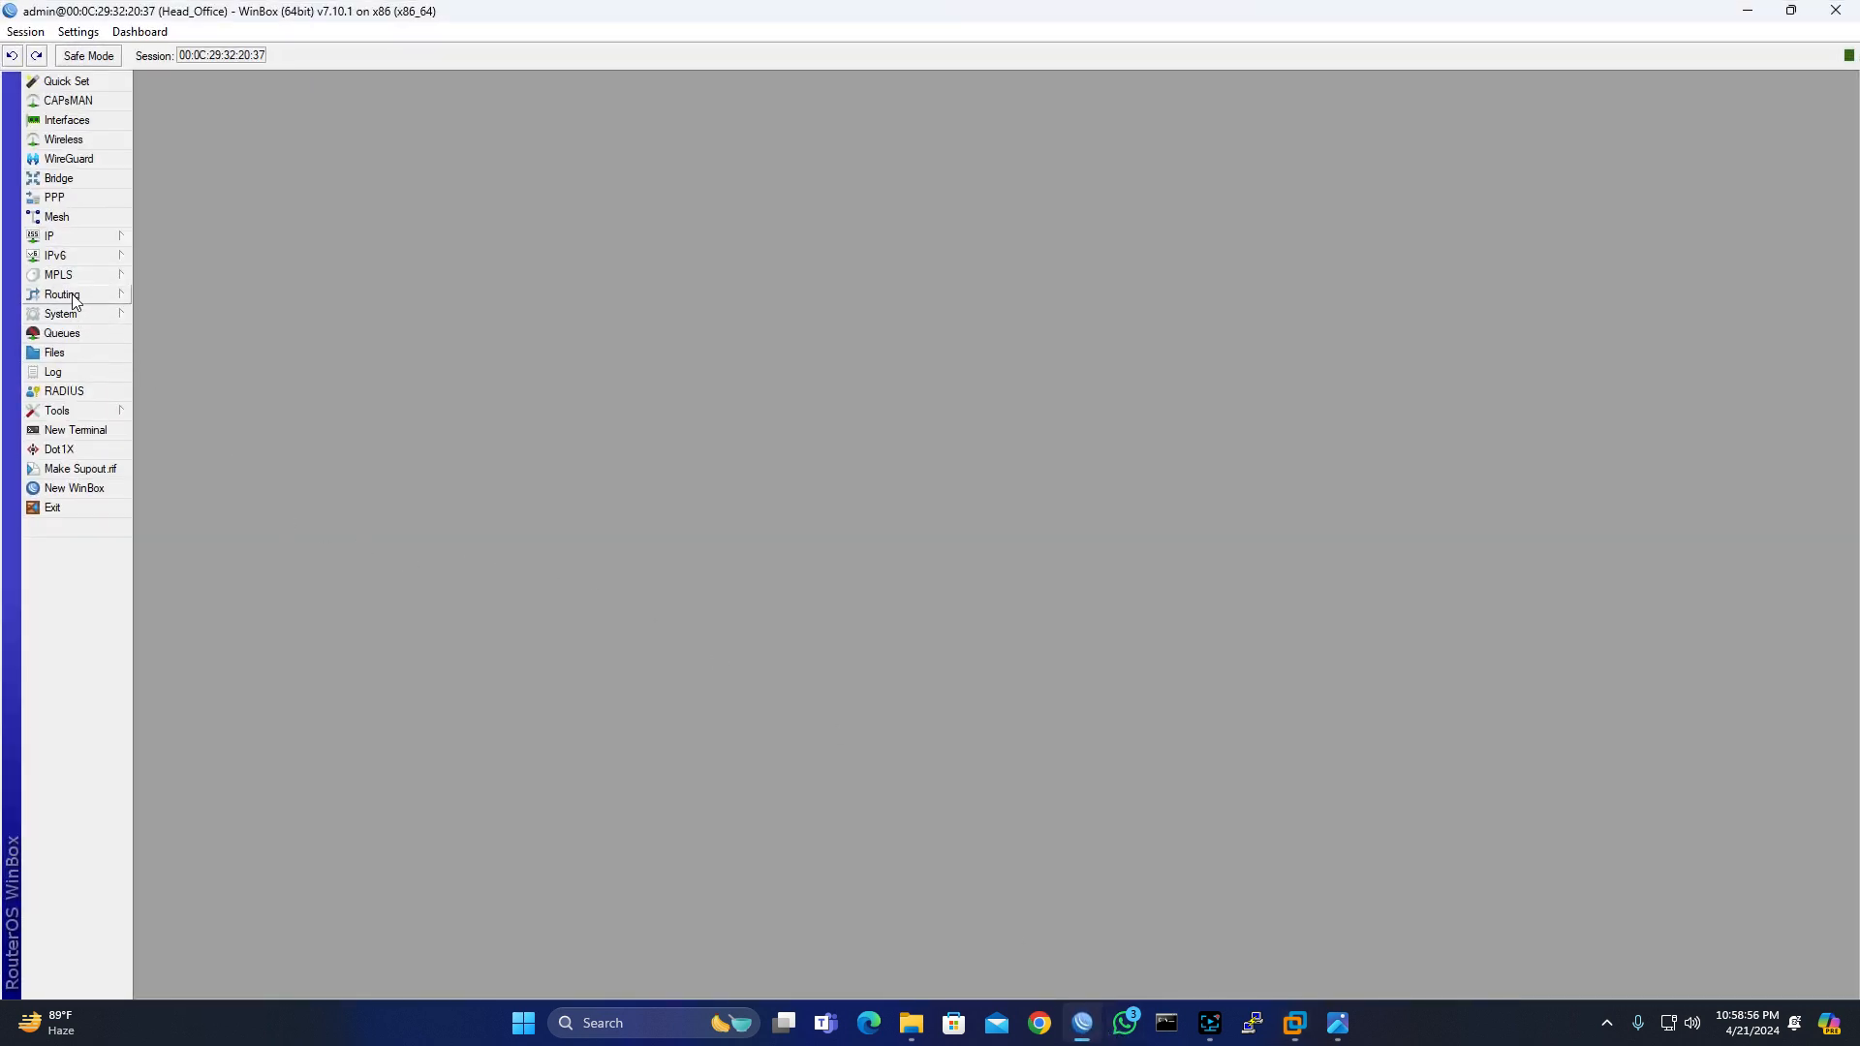
left_click(85, 335)
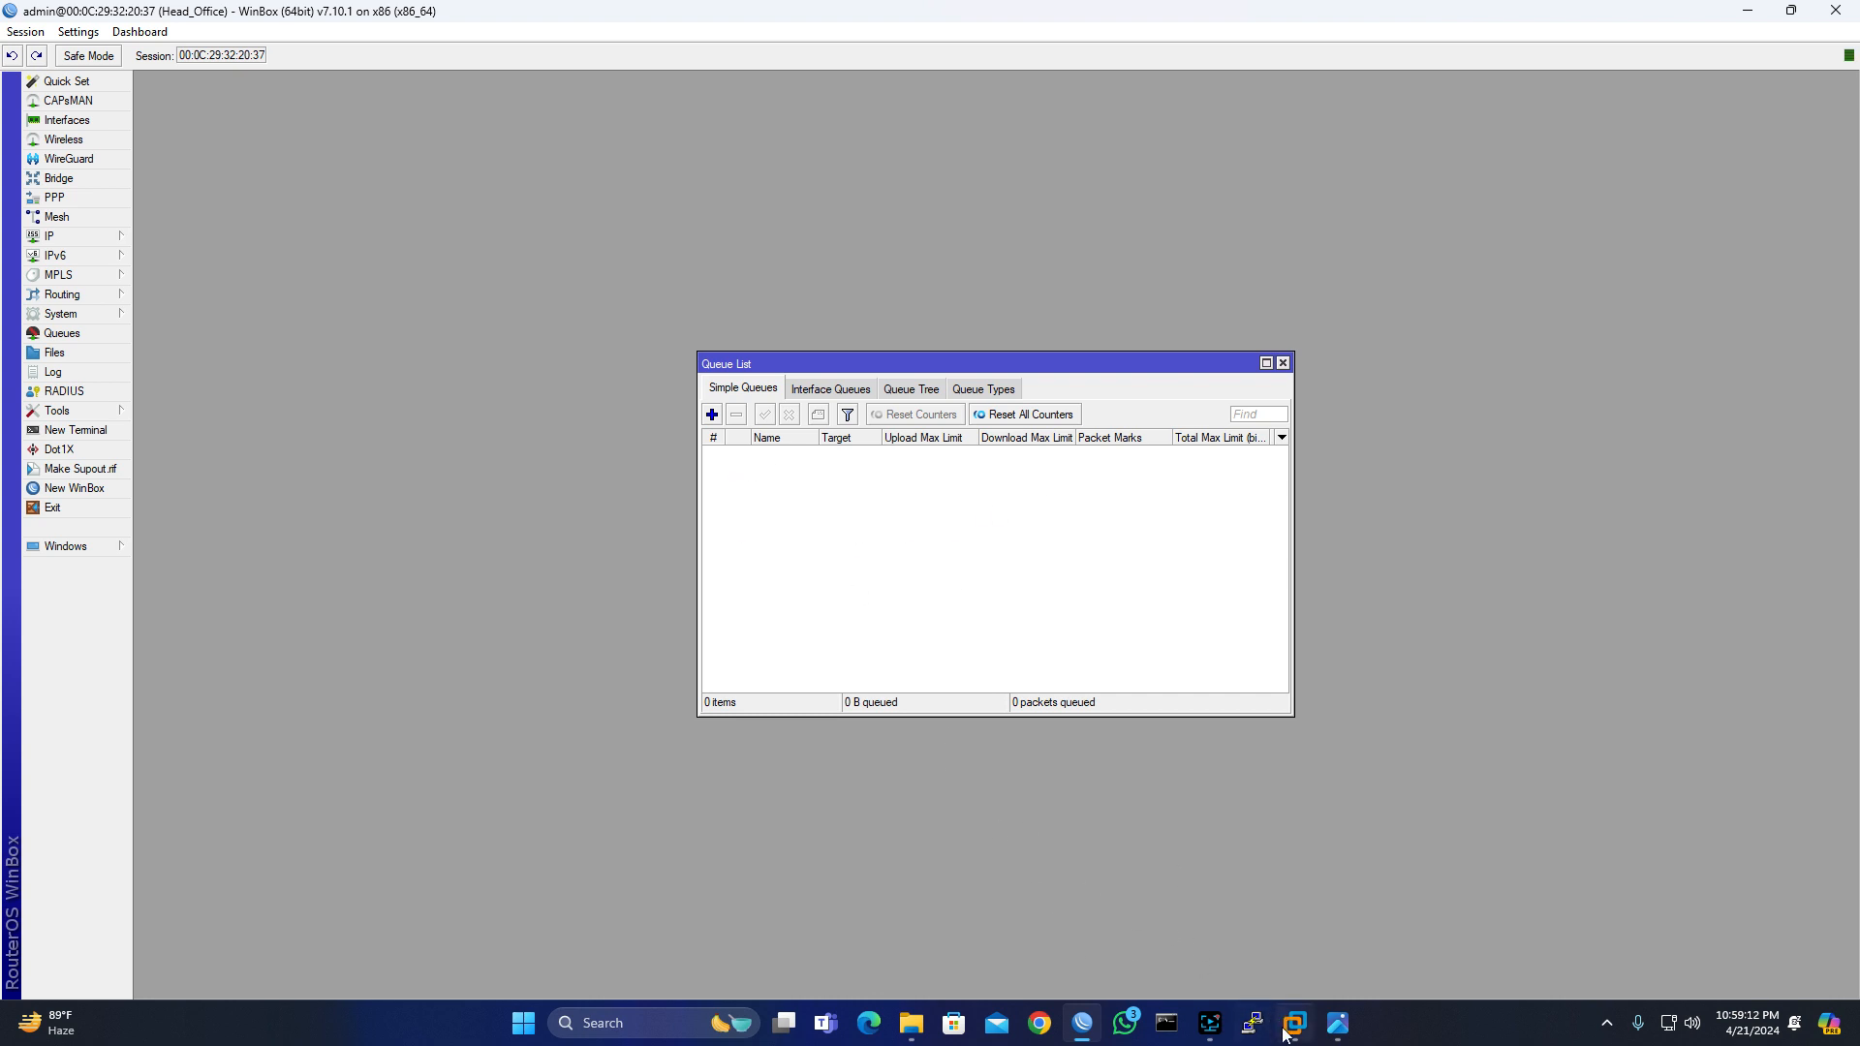
- Switch to the Client-1 virtual machine in VMware Workstation and restart Microsoft Edge there
mouse_move(1298, 1032)
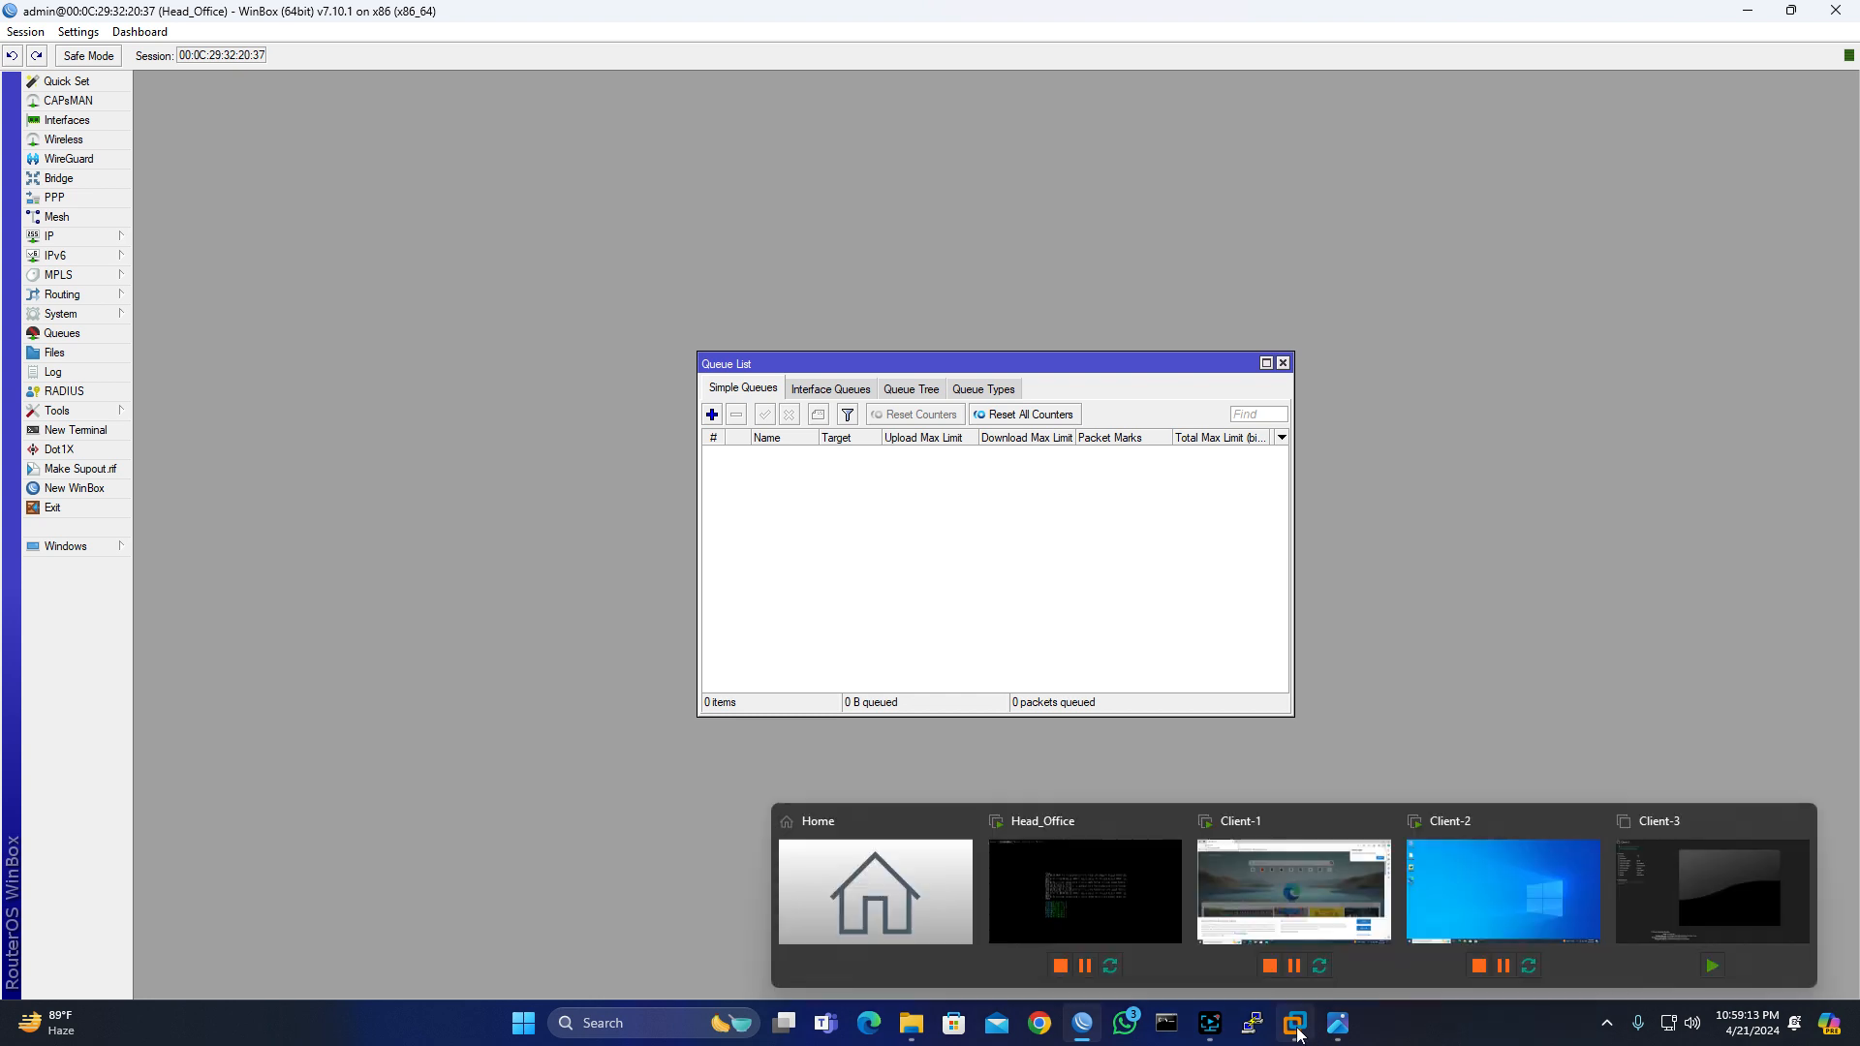
left_click(1271, 893)
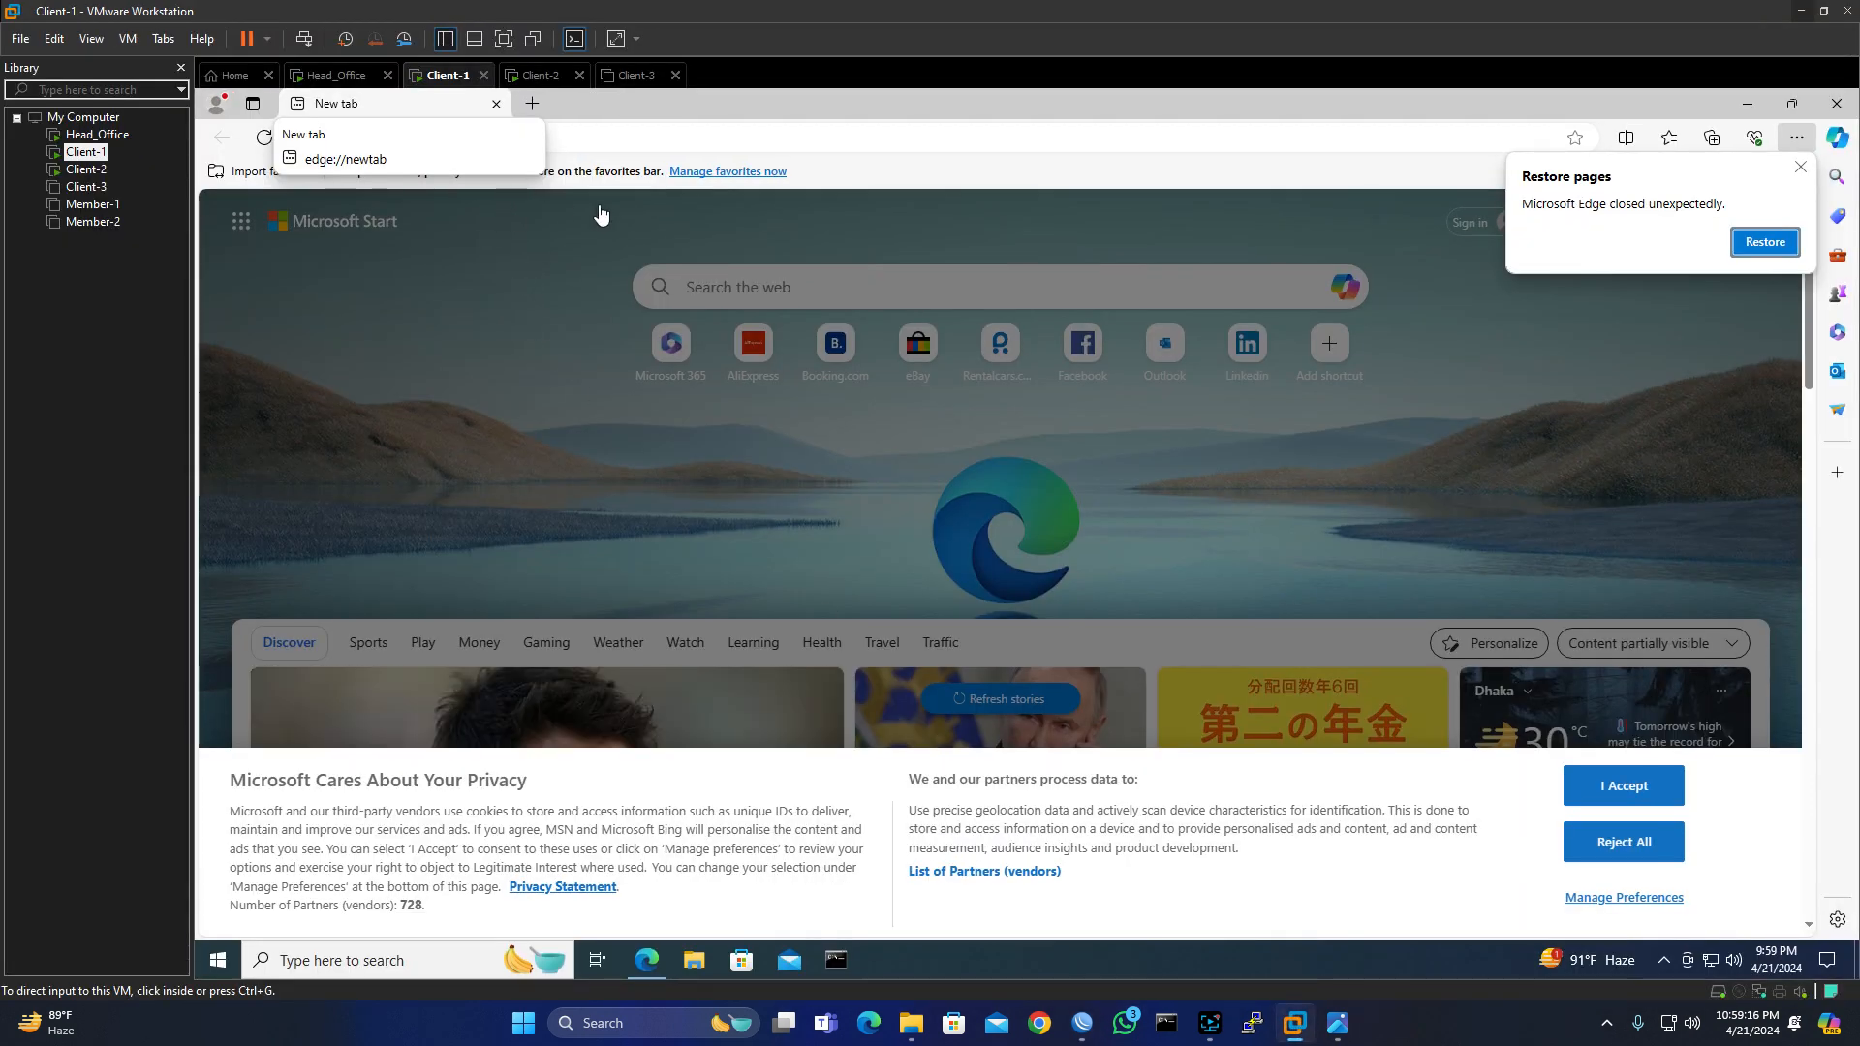
left_click(496, 103)
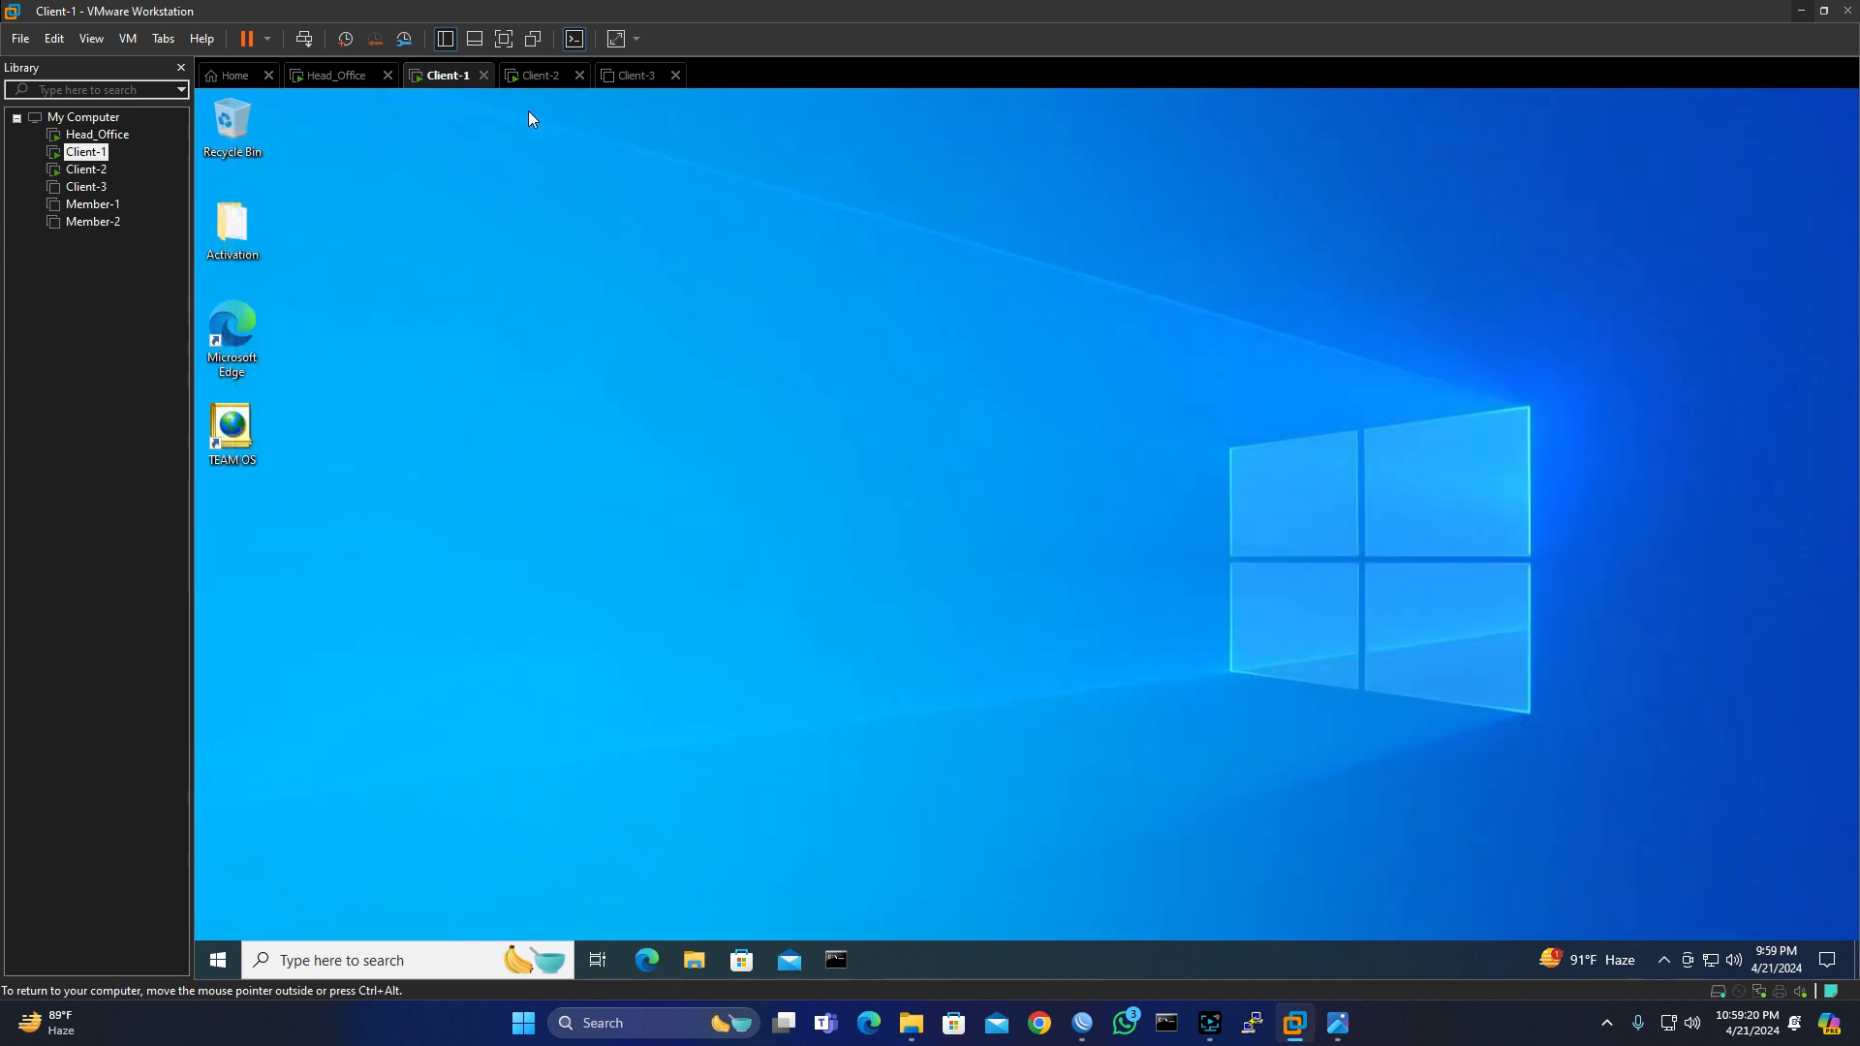
double_click(232, 349)
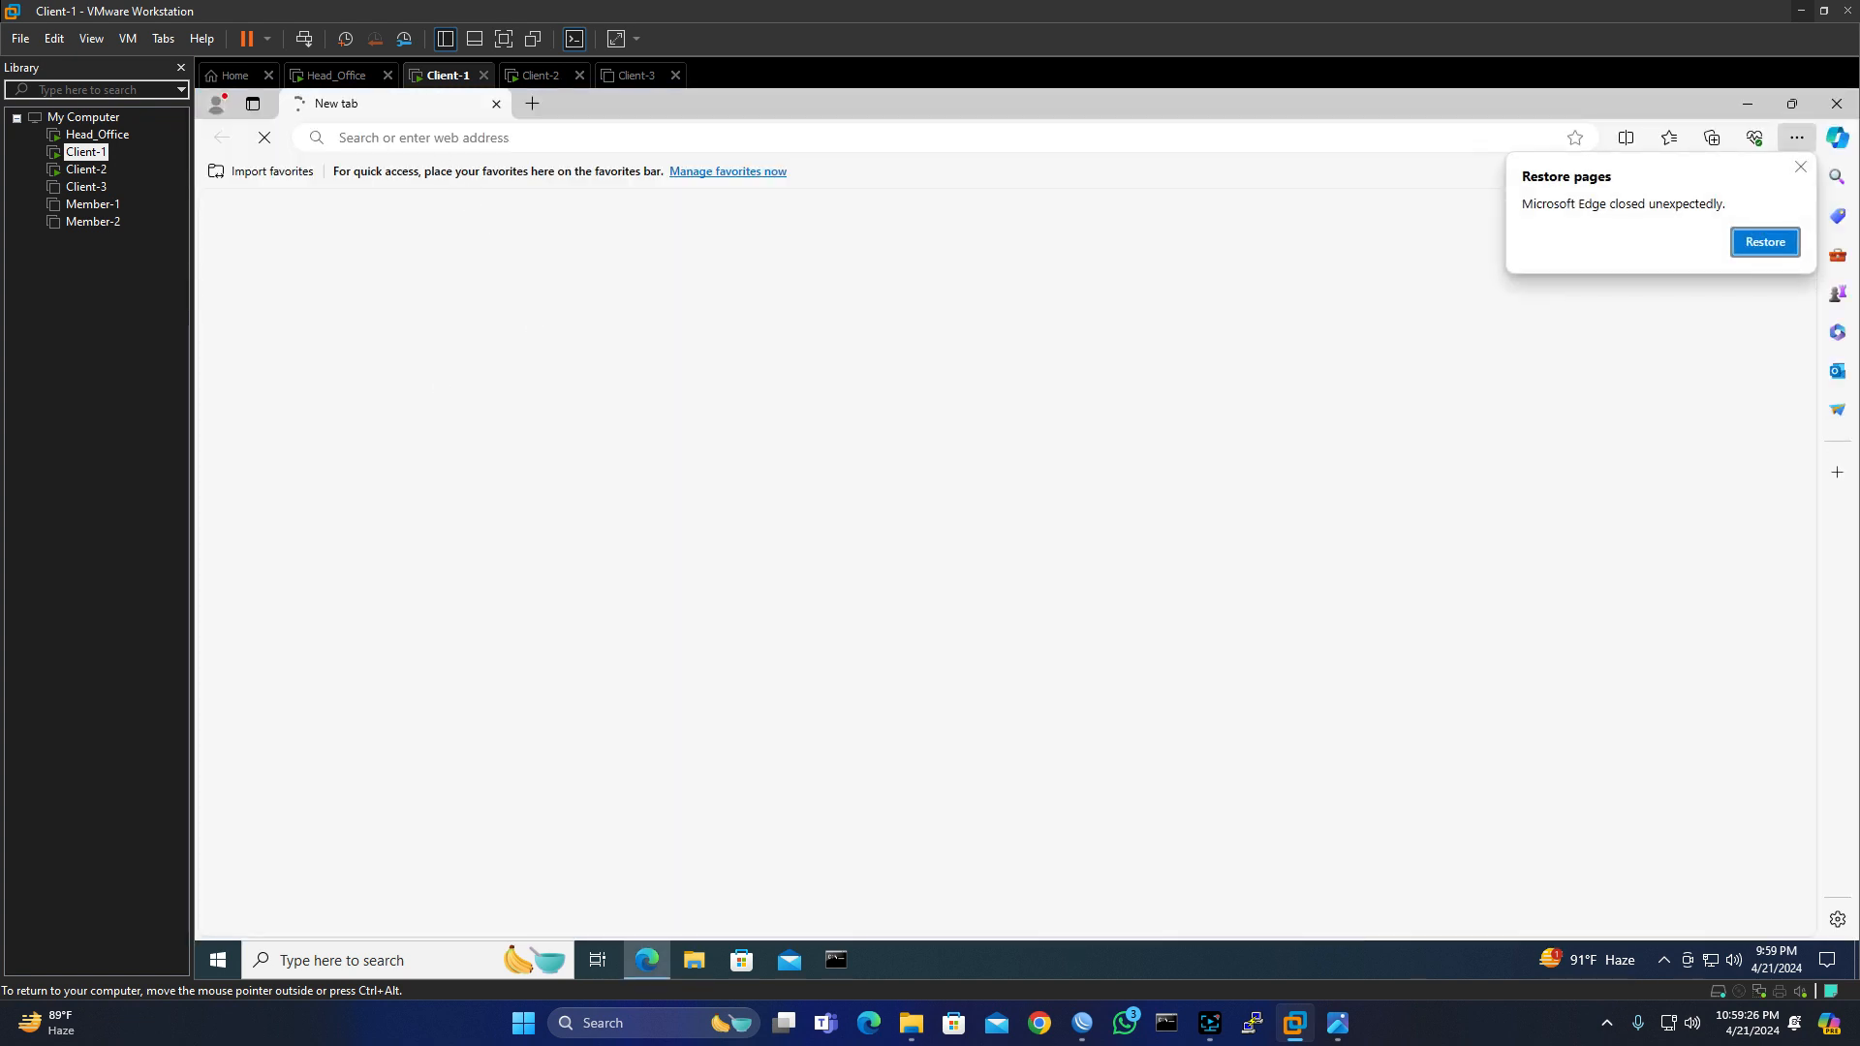
- Search for "speedtest" in a new browser tab and run the Fast.com speed test, dismissing the restore prompt and closing the spare tab
left_click(531, 105)
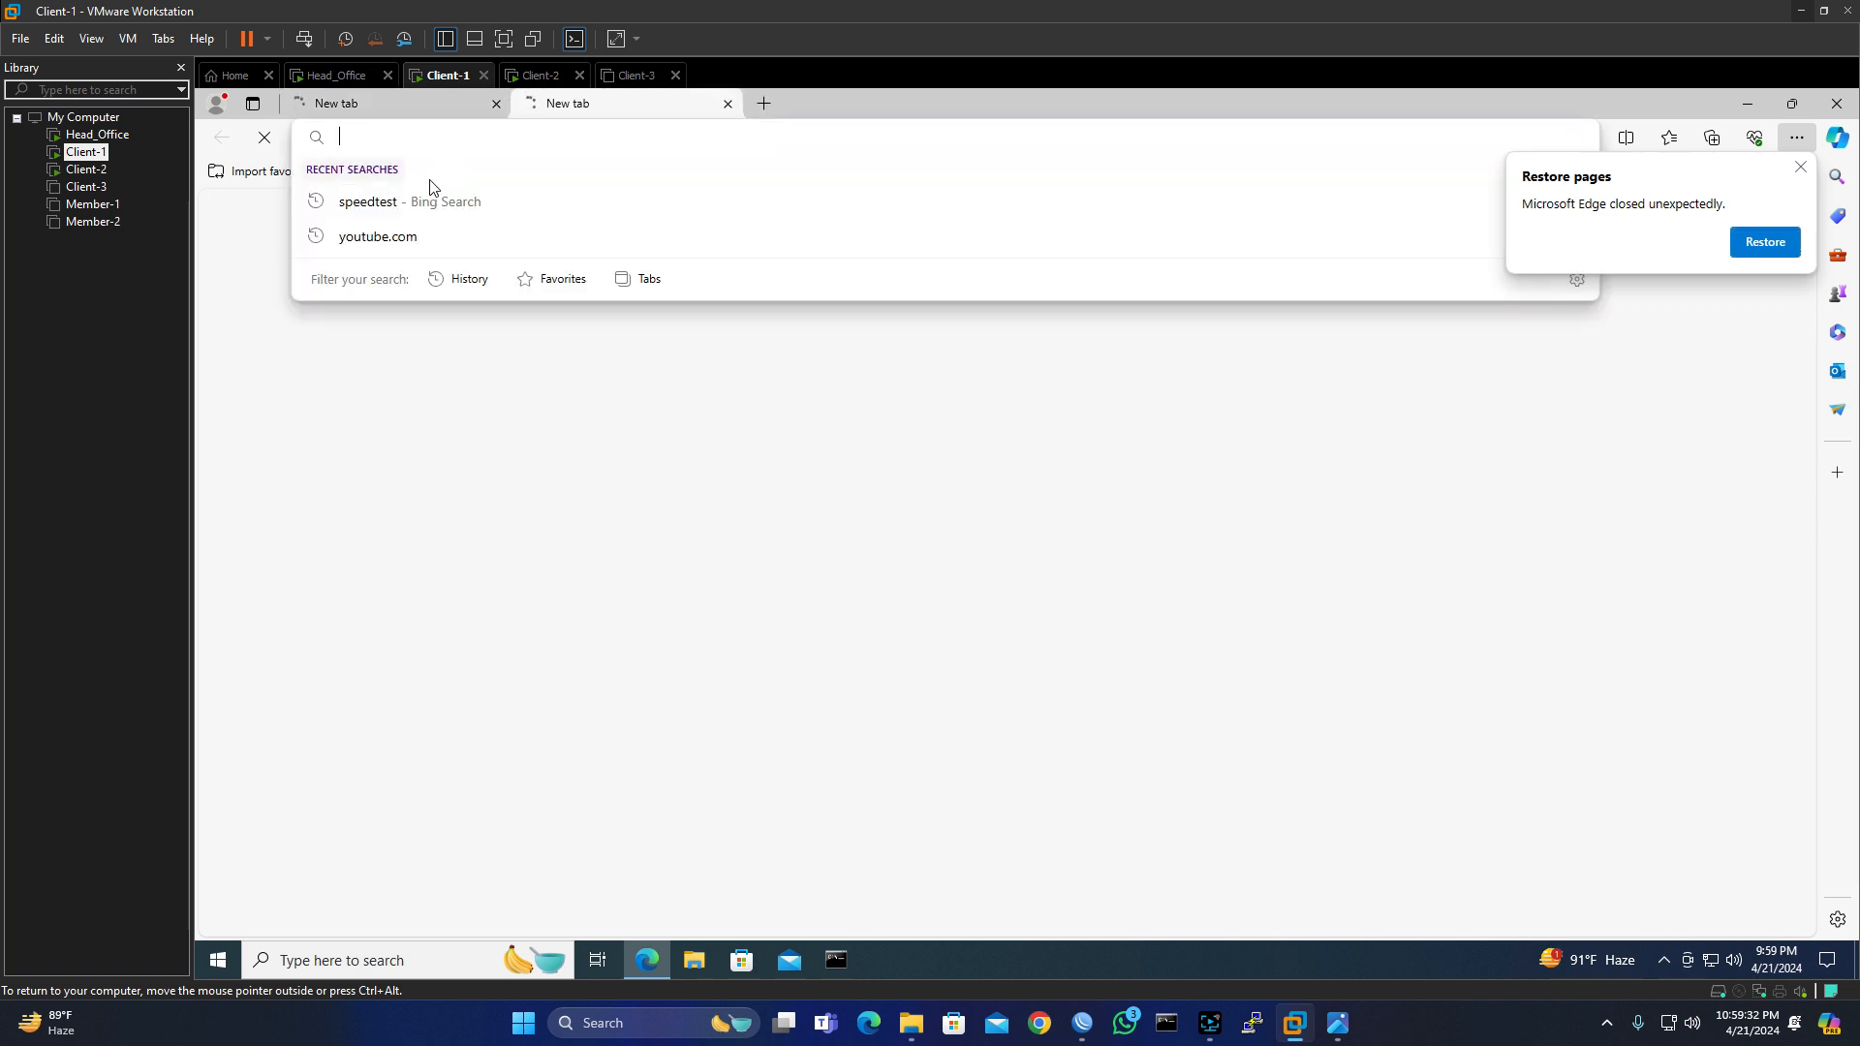
left_click(364, 207)
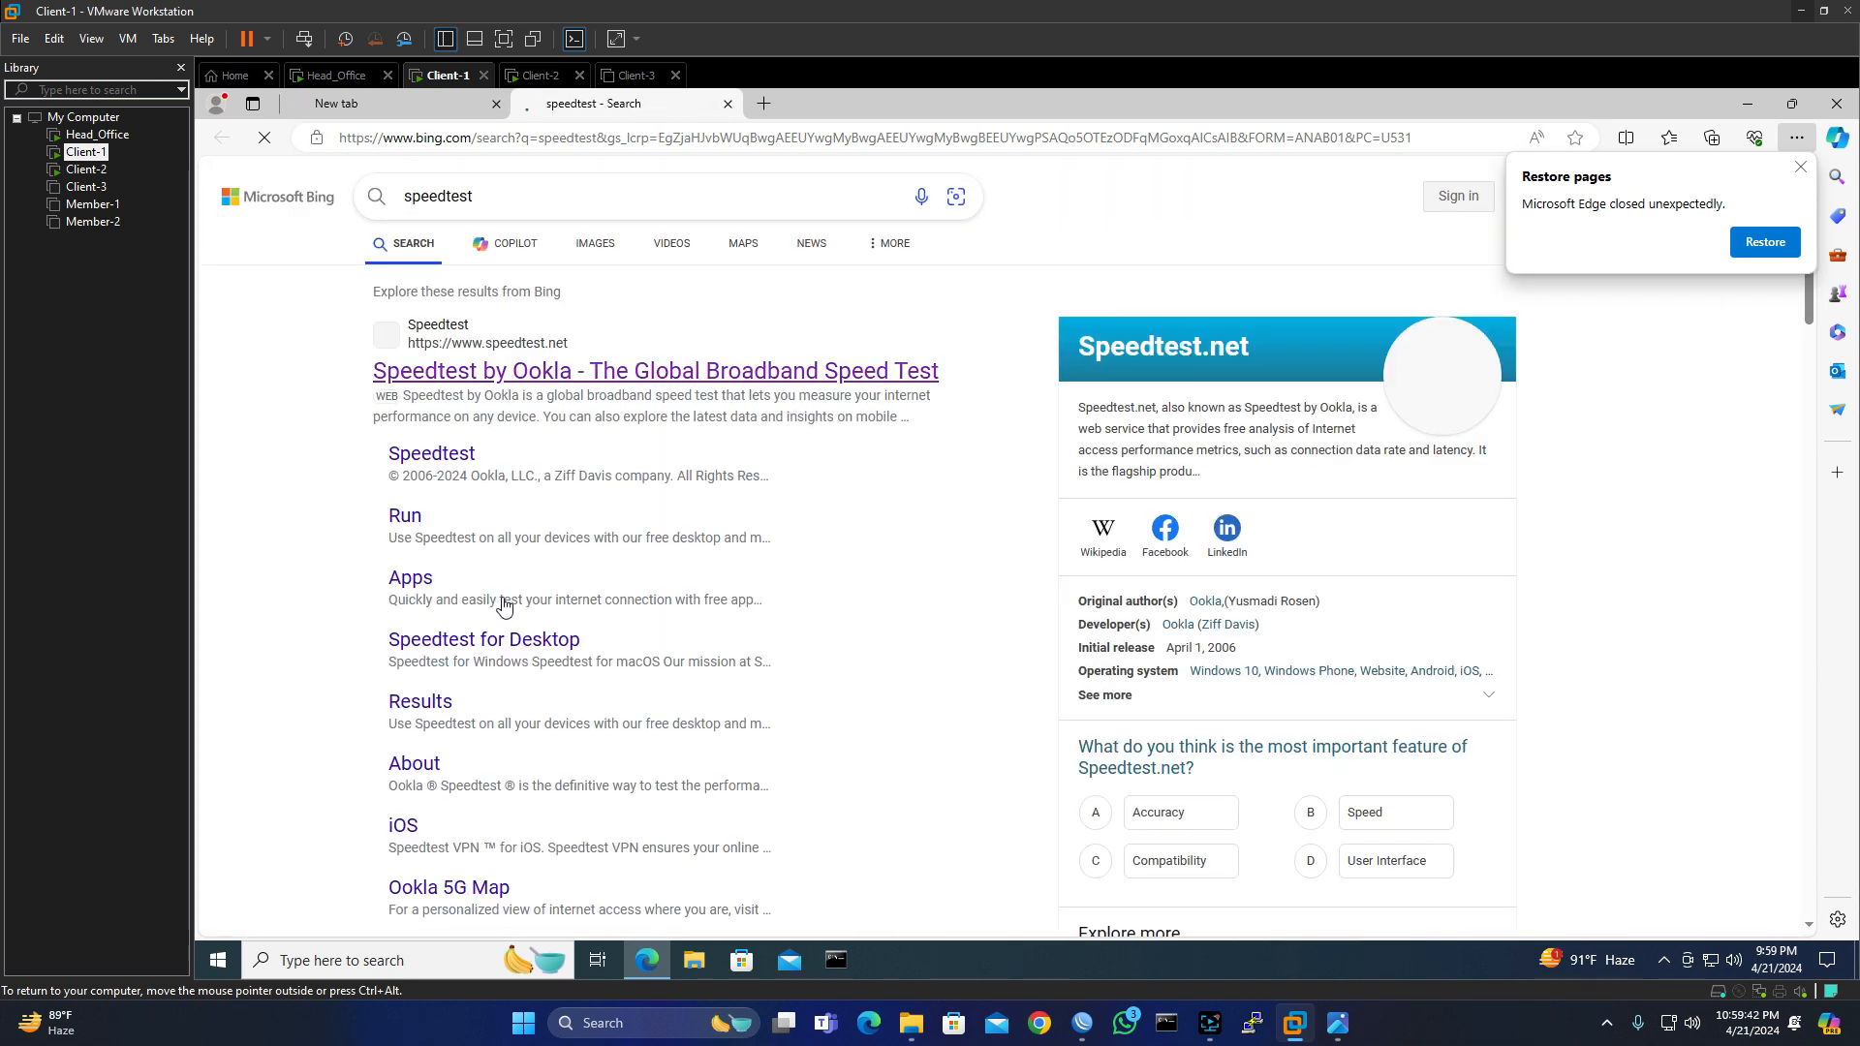
scroll(503, 605, "down", 2)
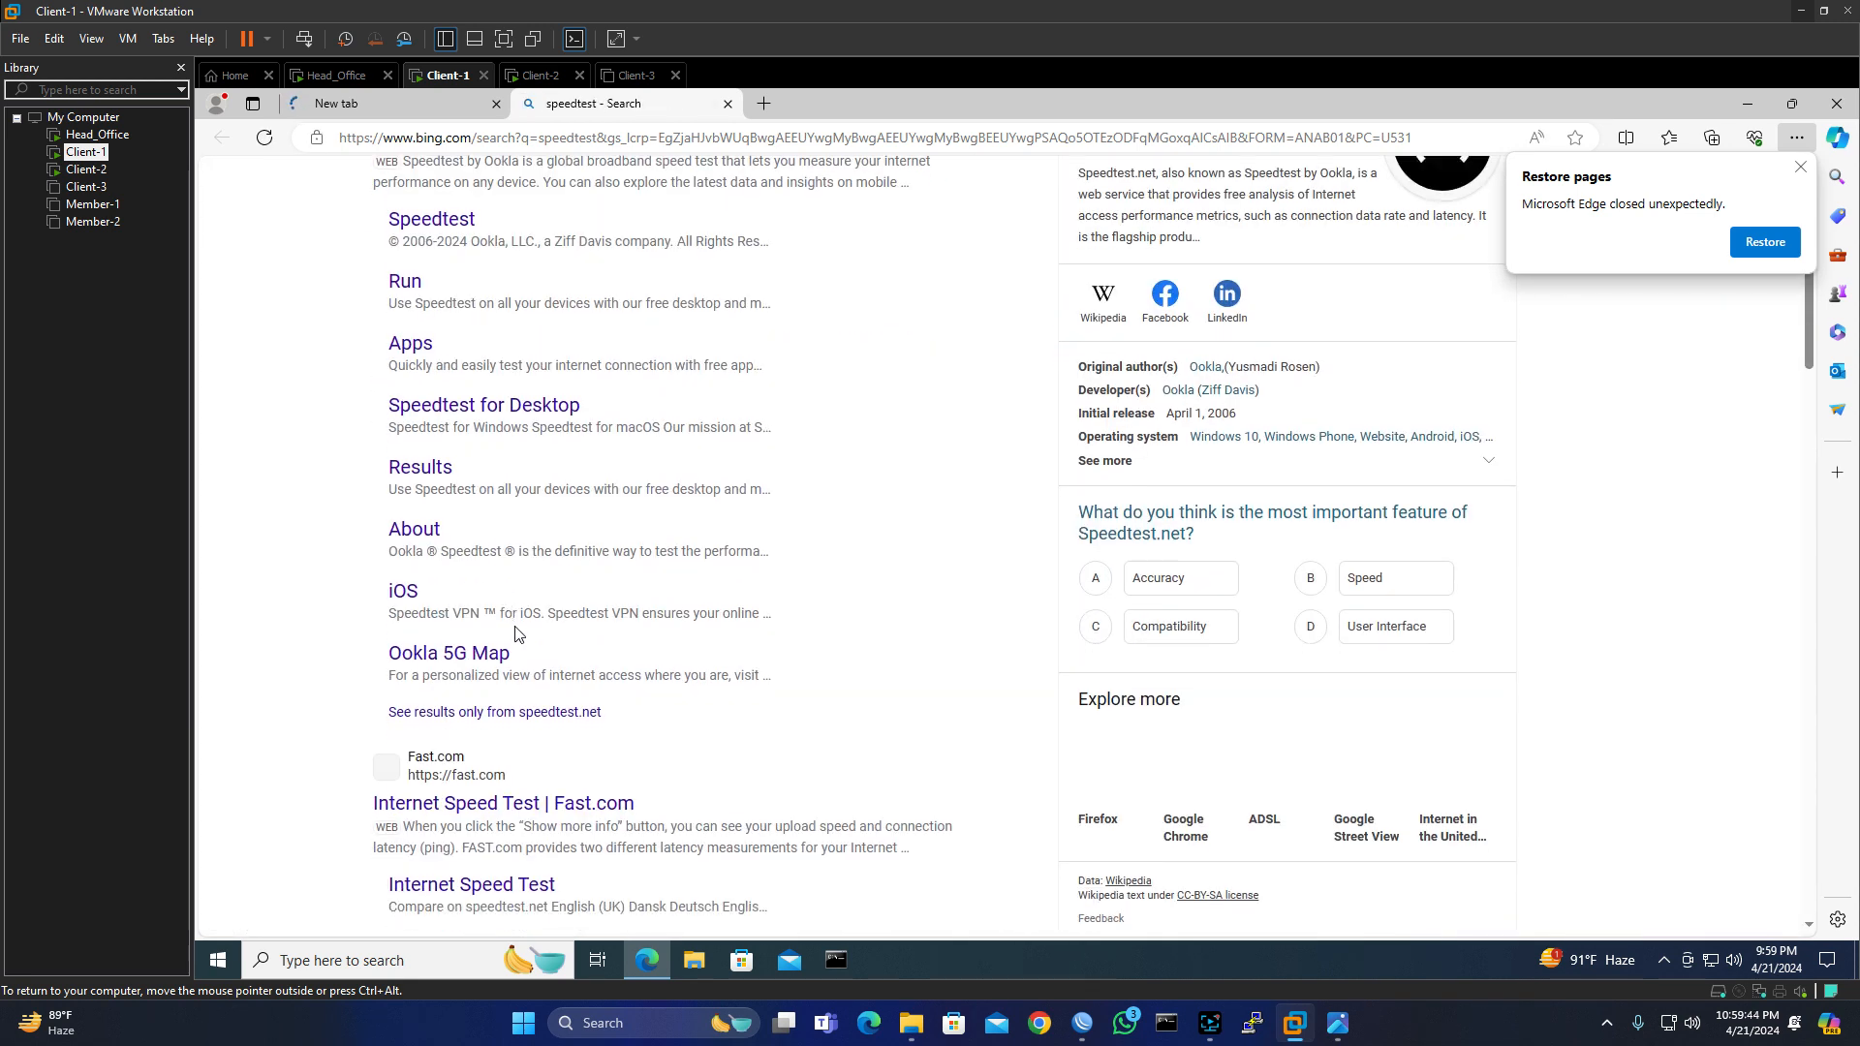
left_click(511, 806)
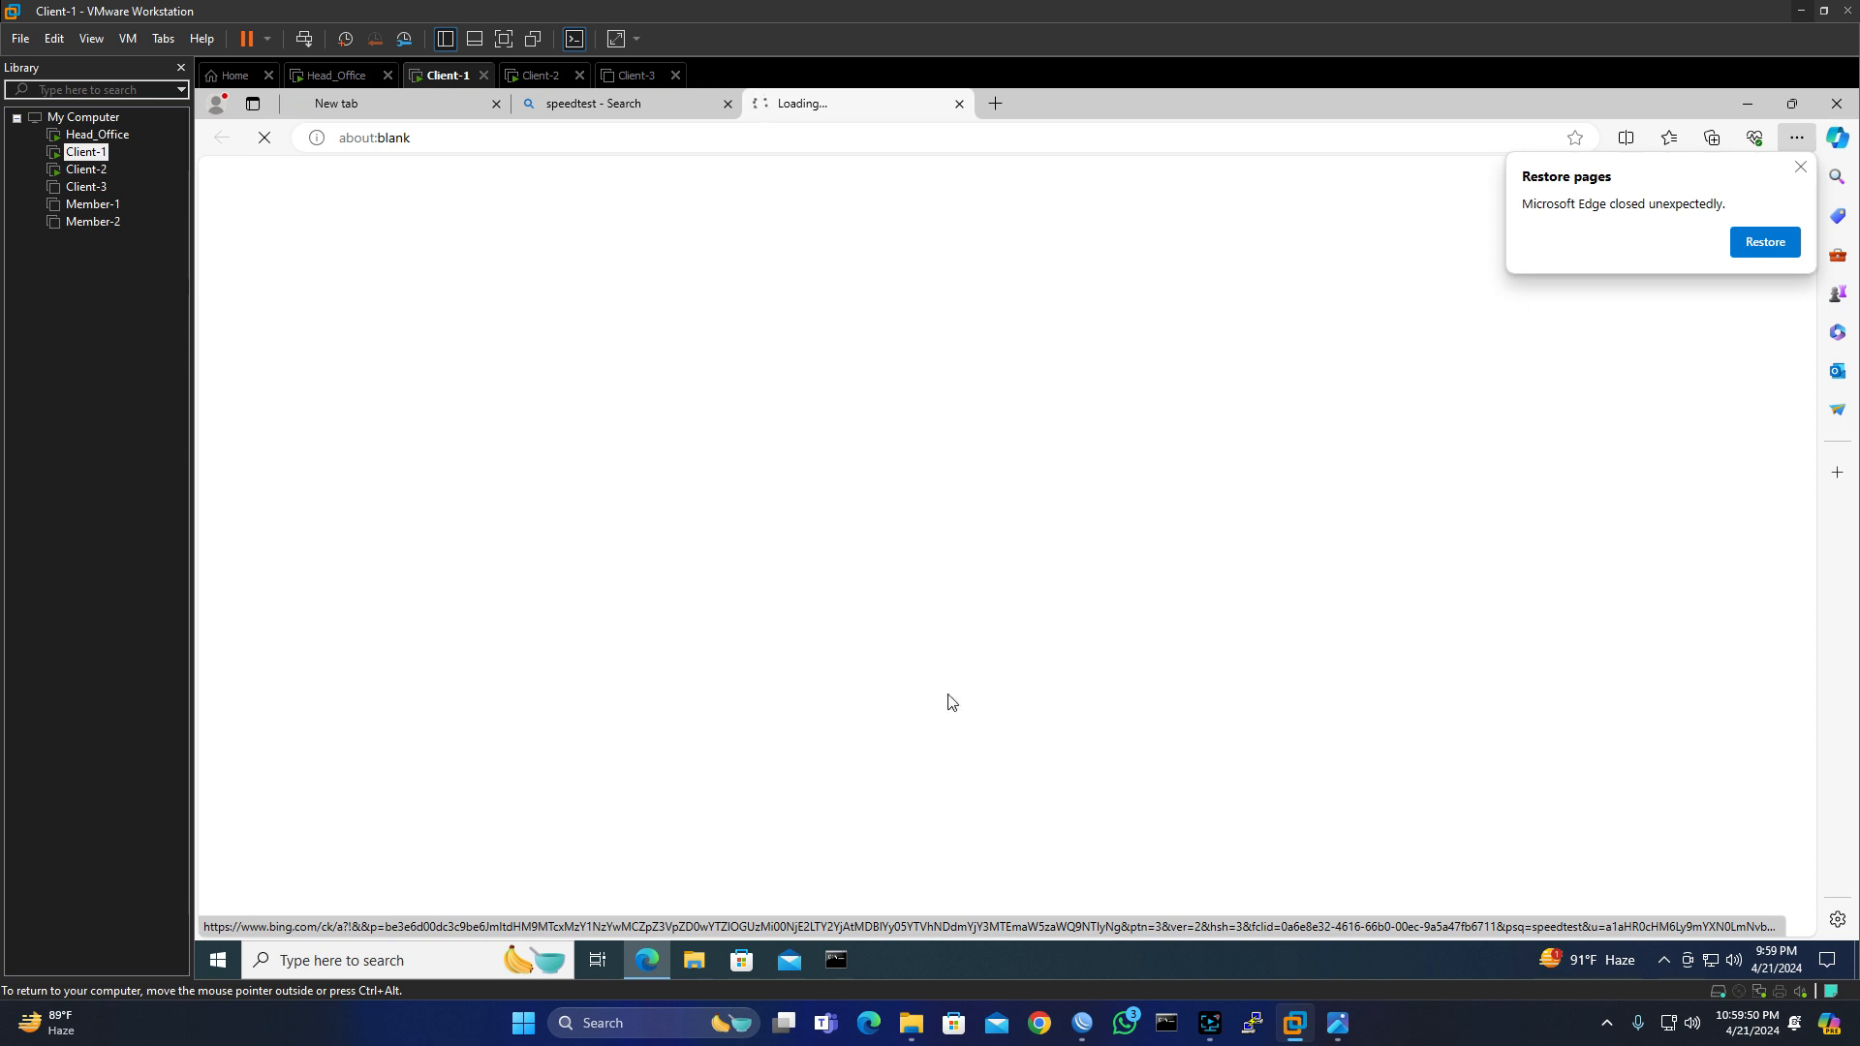
left_click(1800, 169)
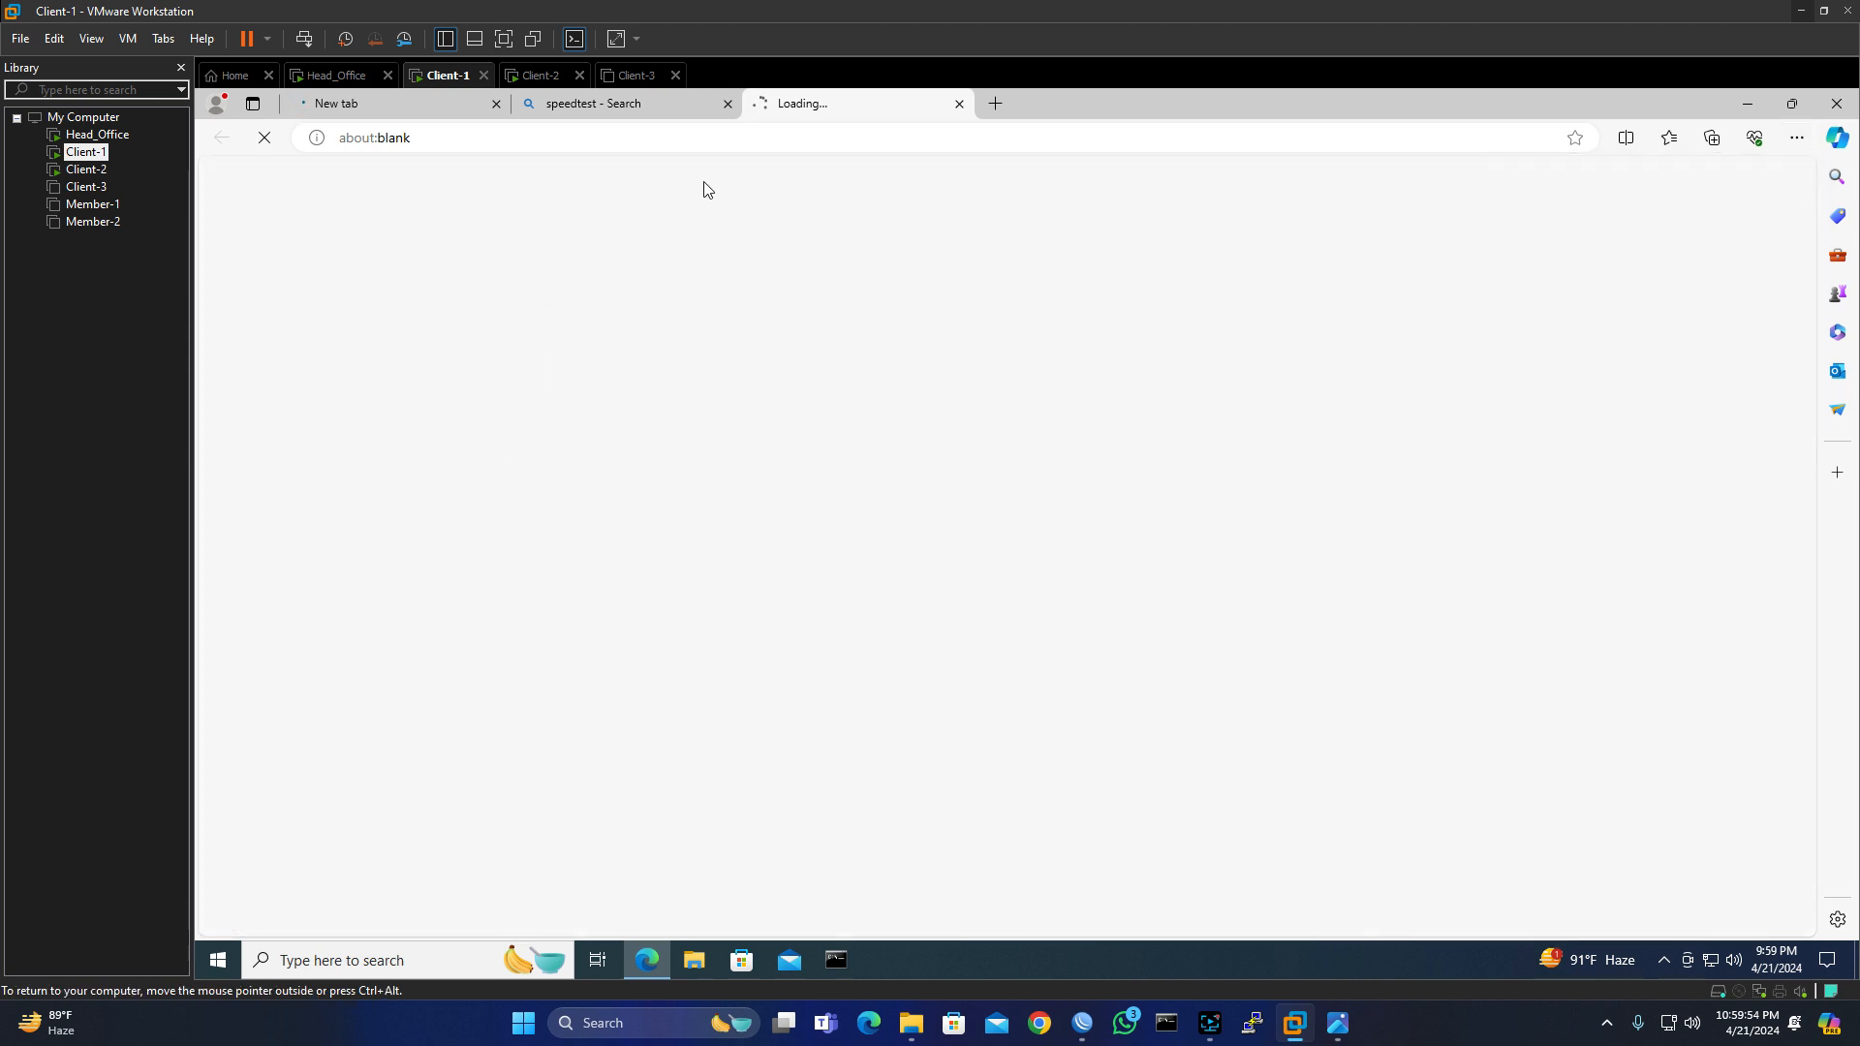
left_click(496, 104)
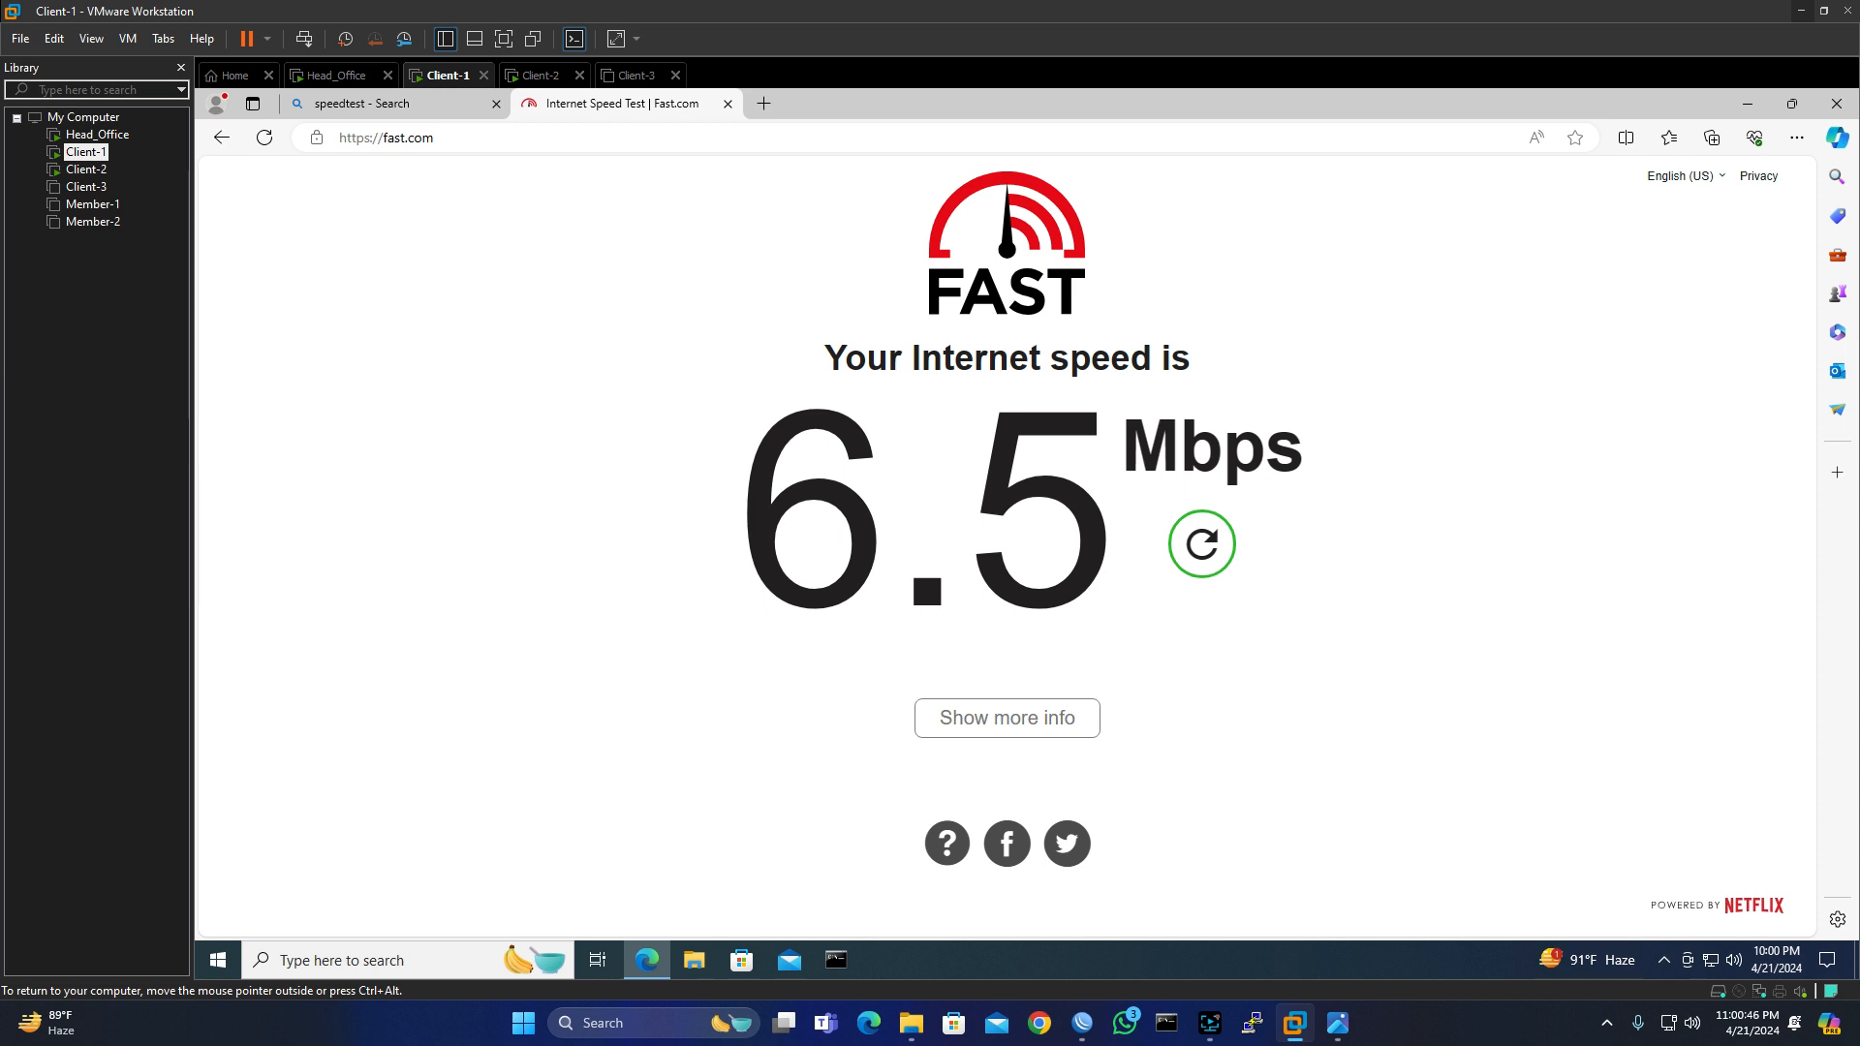
- Switch to the Client-2 virtual machine and try to load fast.com directly in Microsoft Edge
left_click(545, 83)
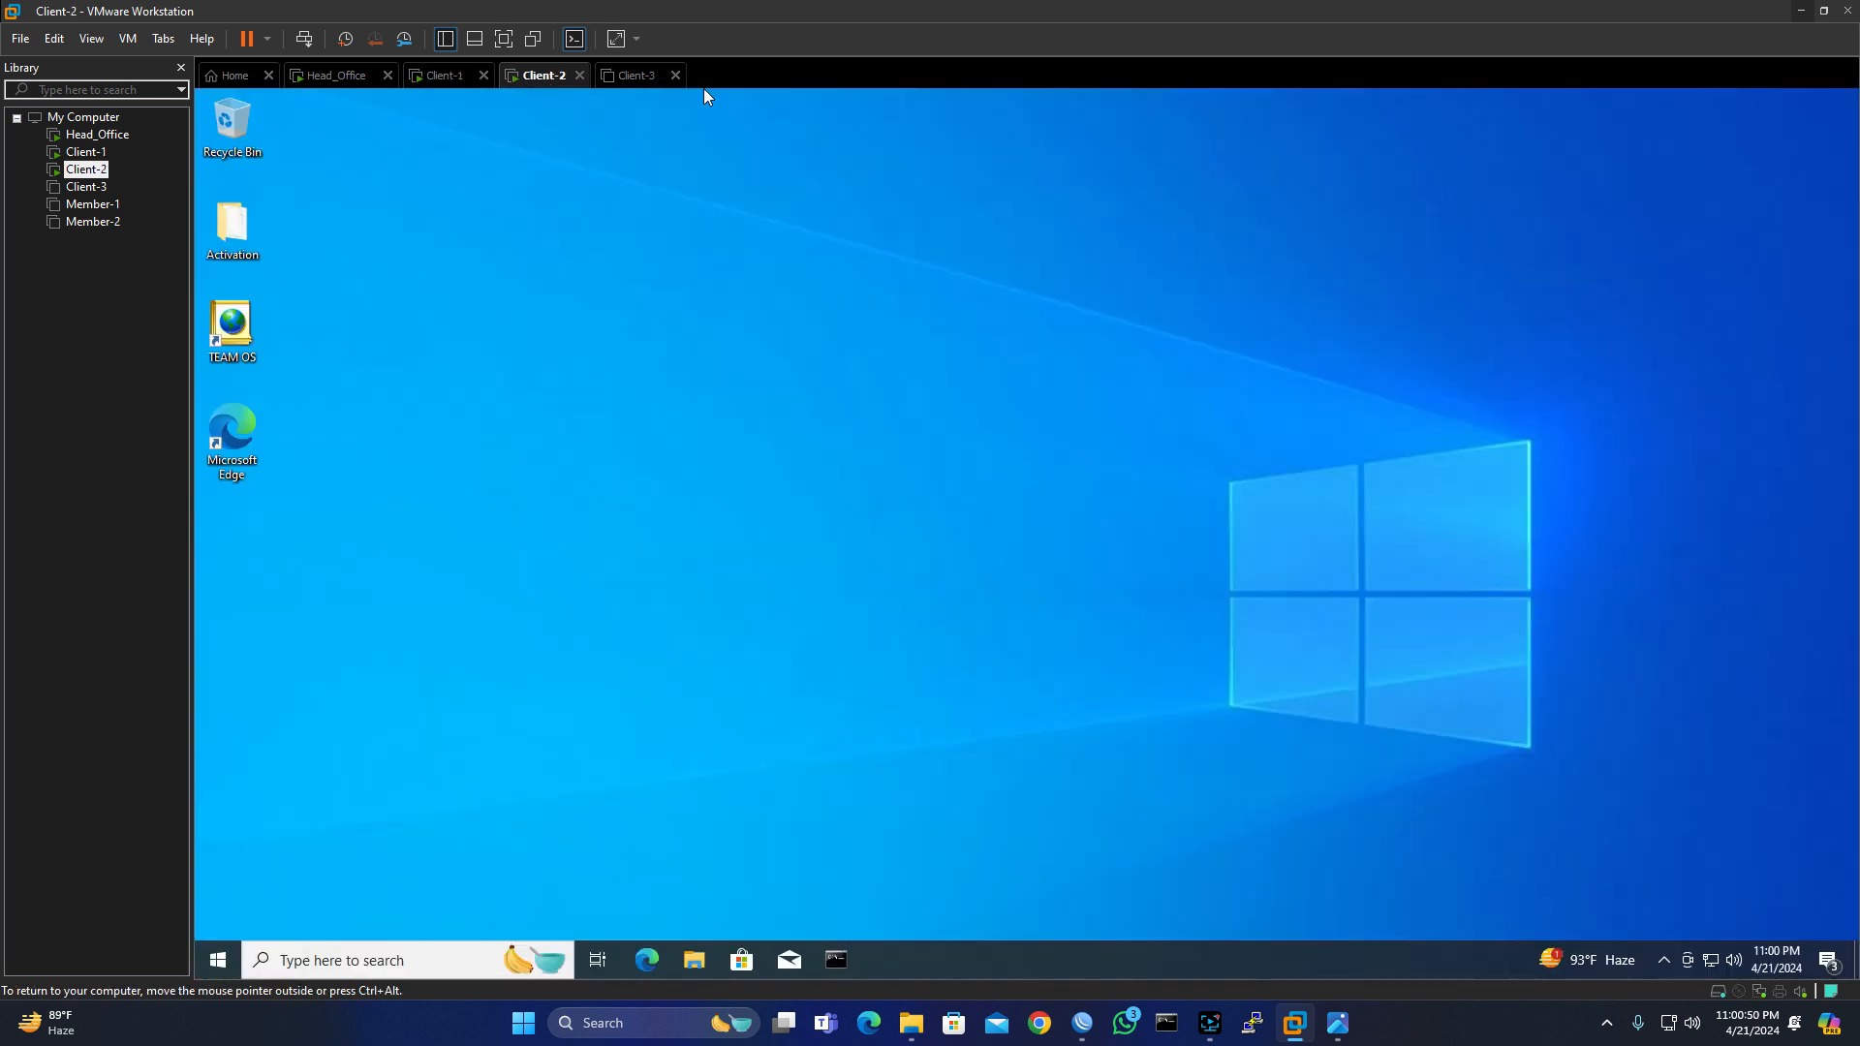
left_click(242, 448)
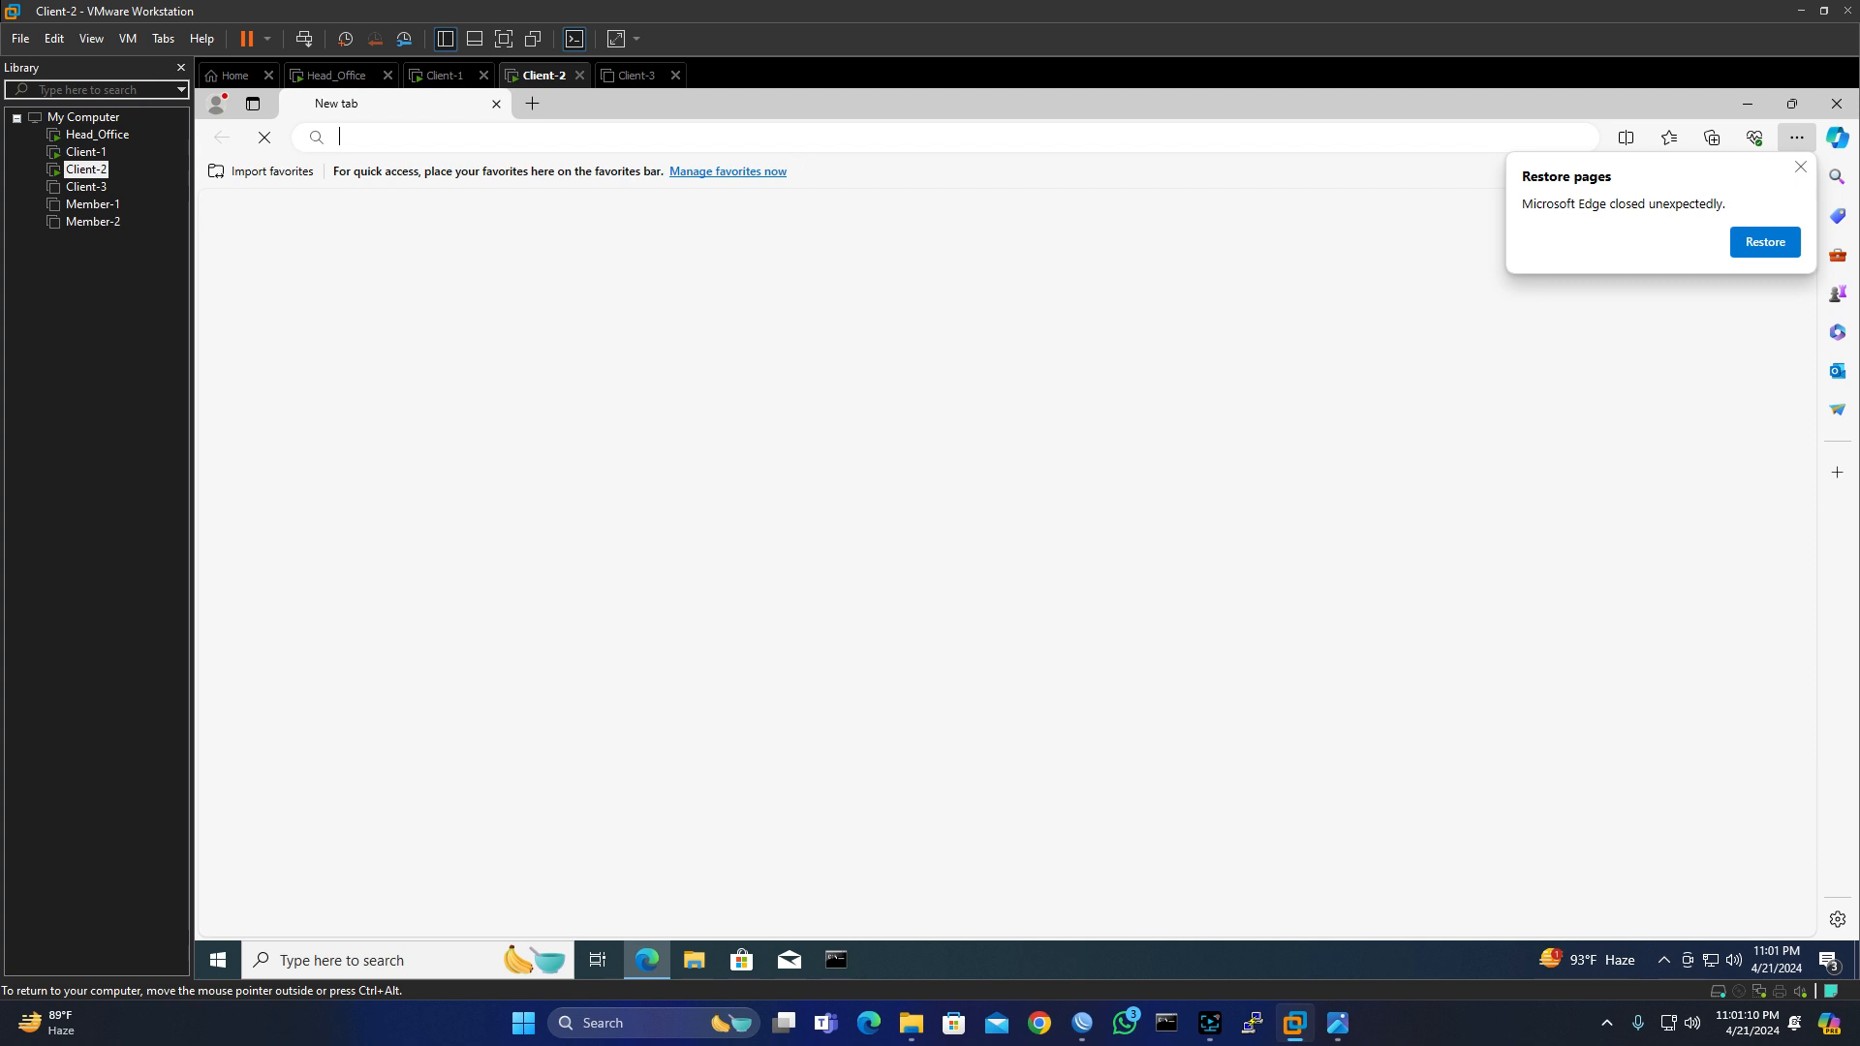
left_click(542, 137)
type("s")
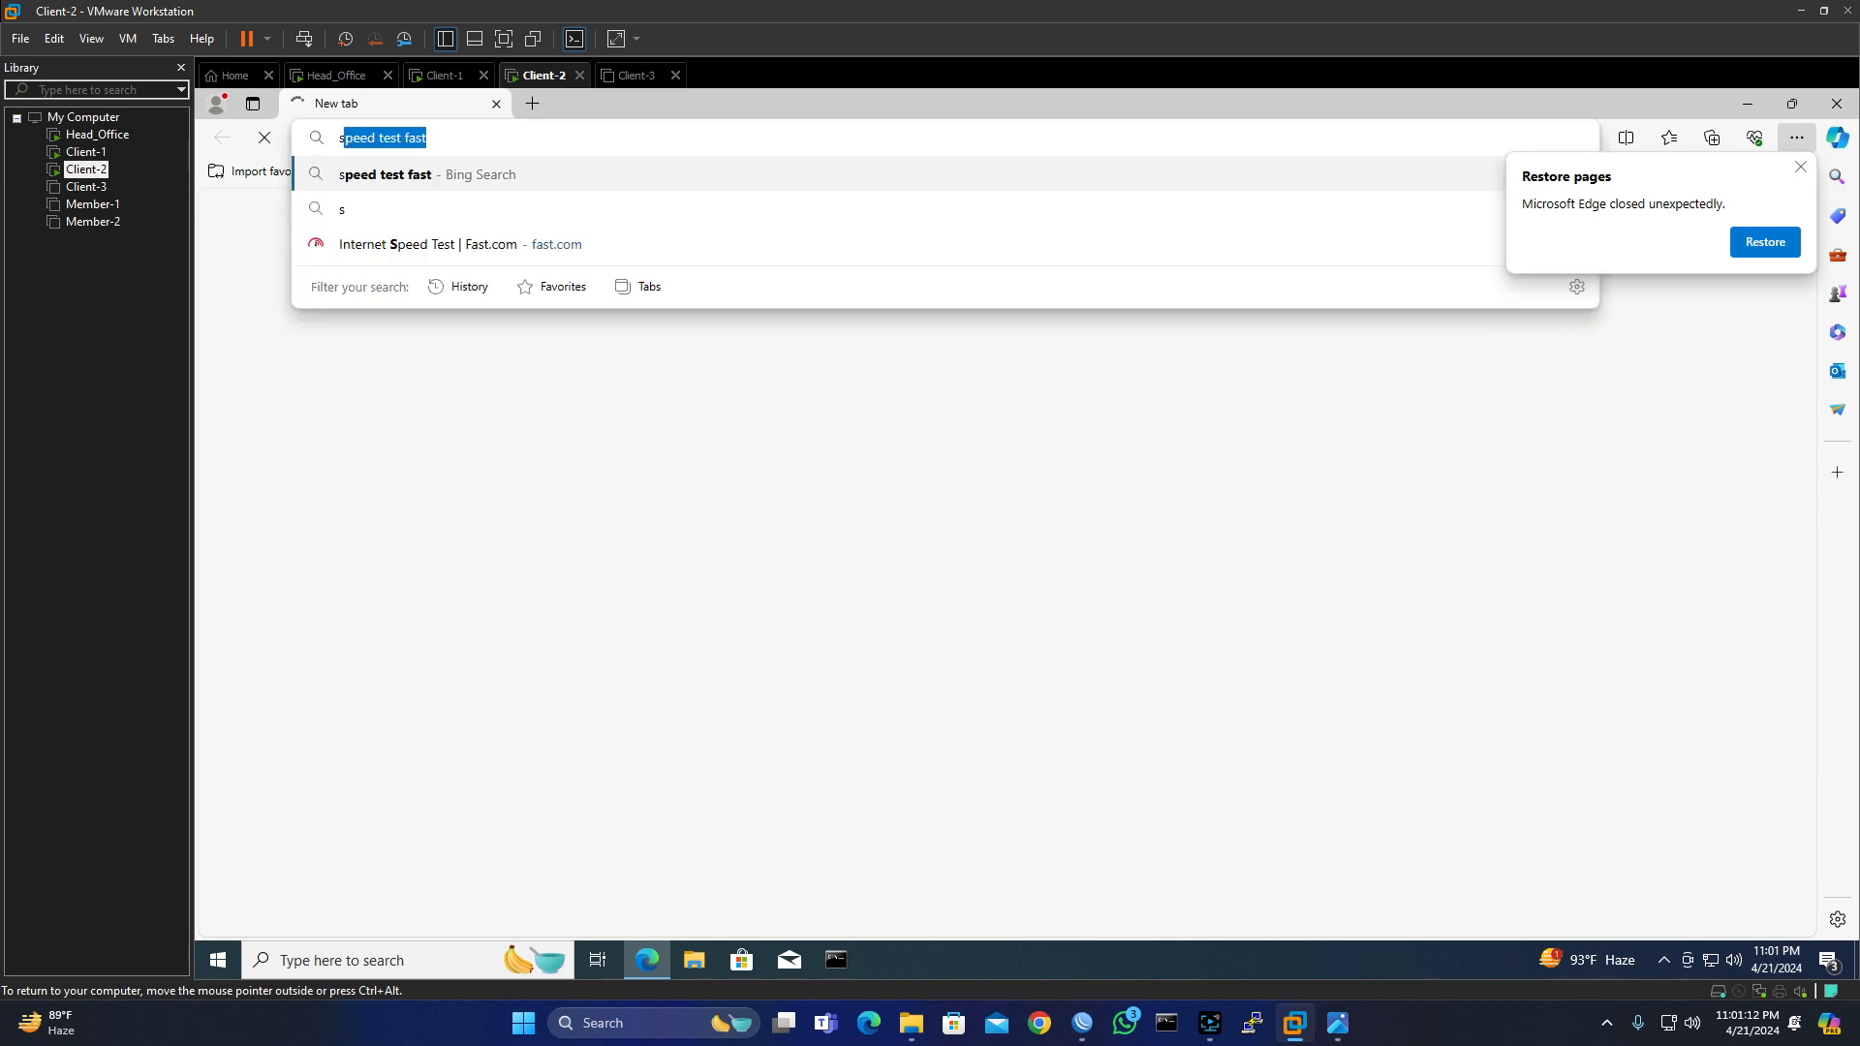
left_click(383, 248)
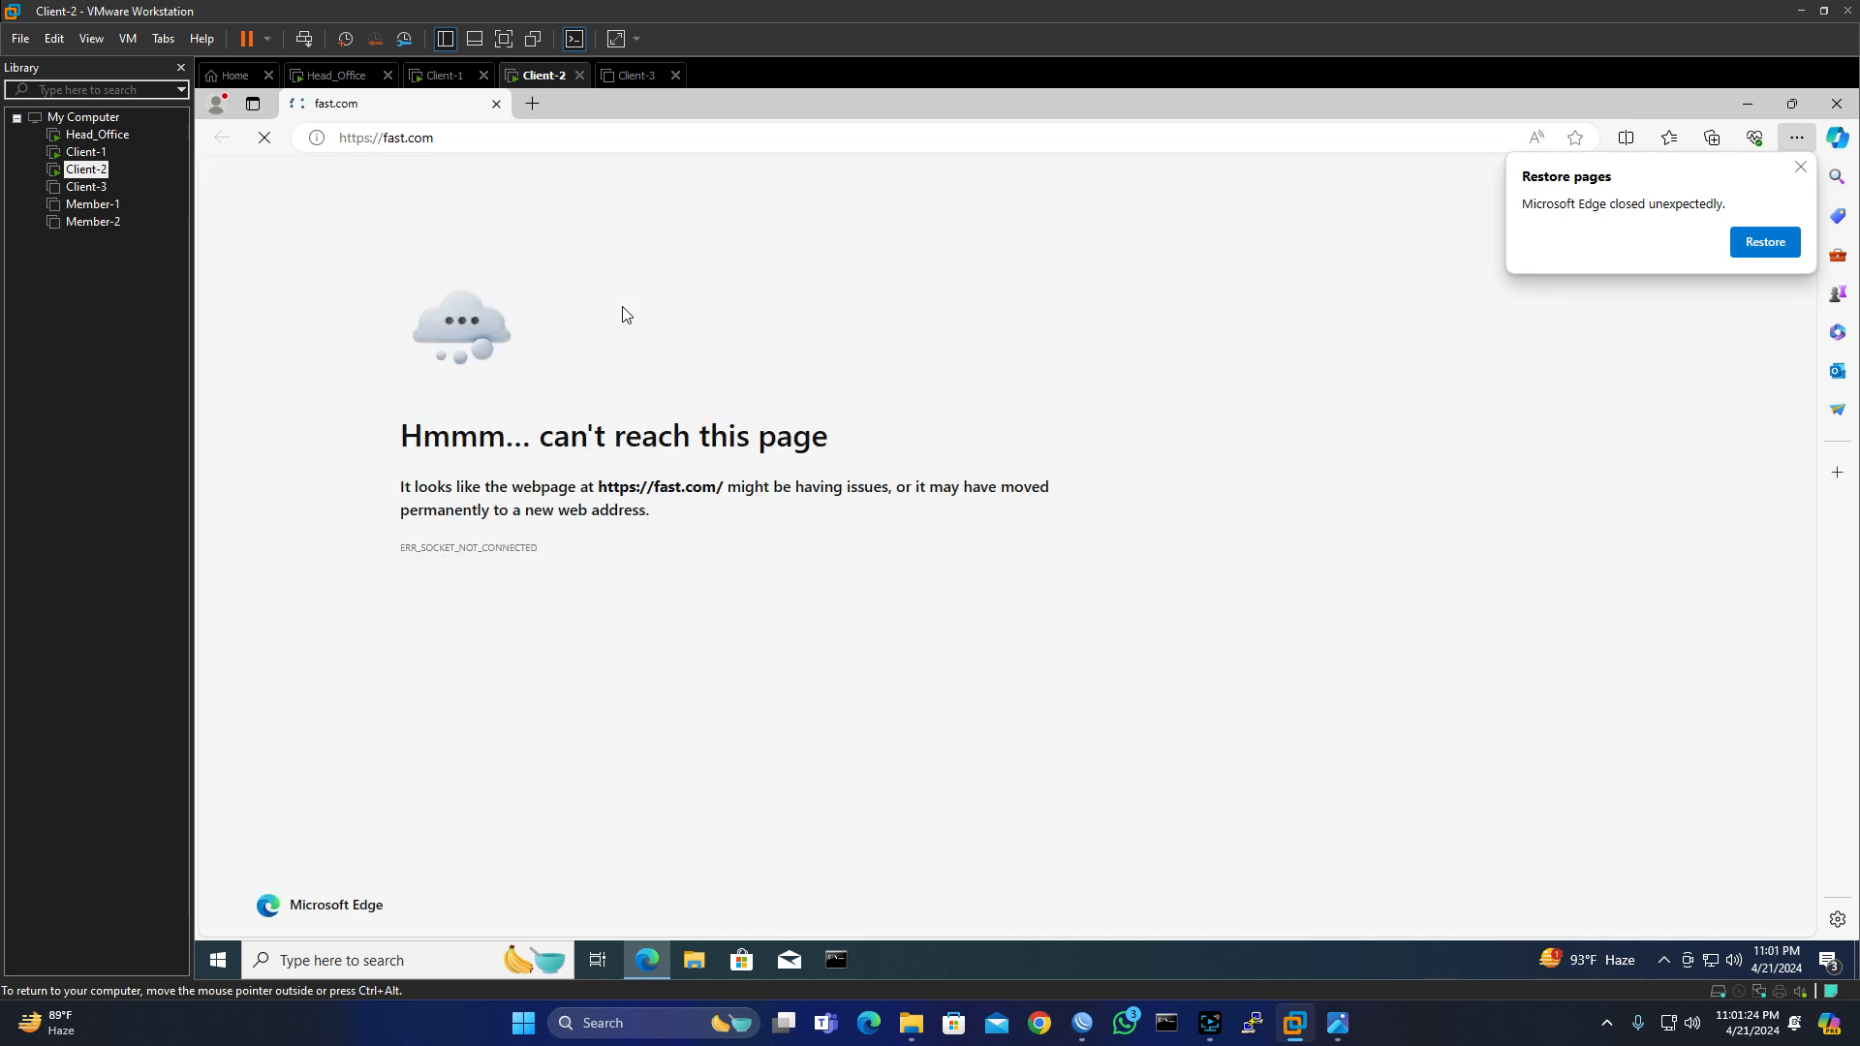
left_click(496, 103)
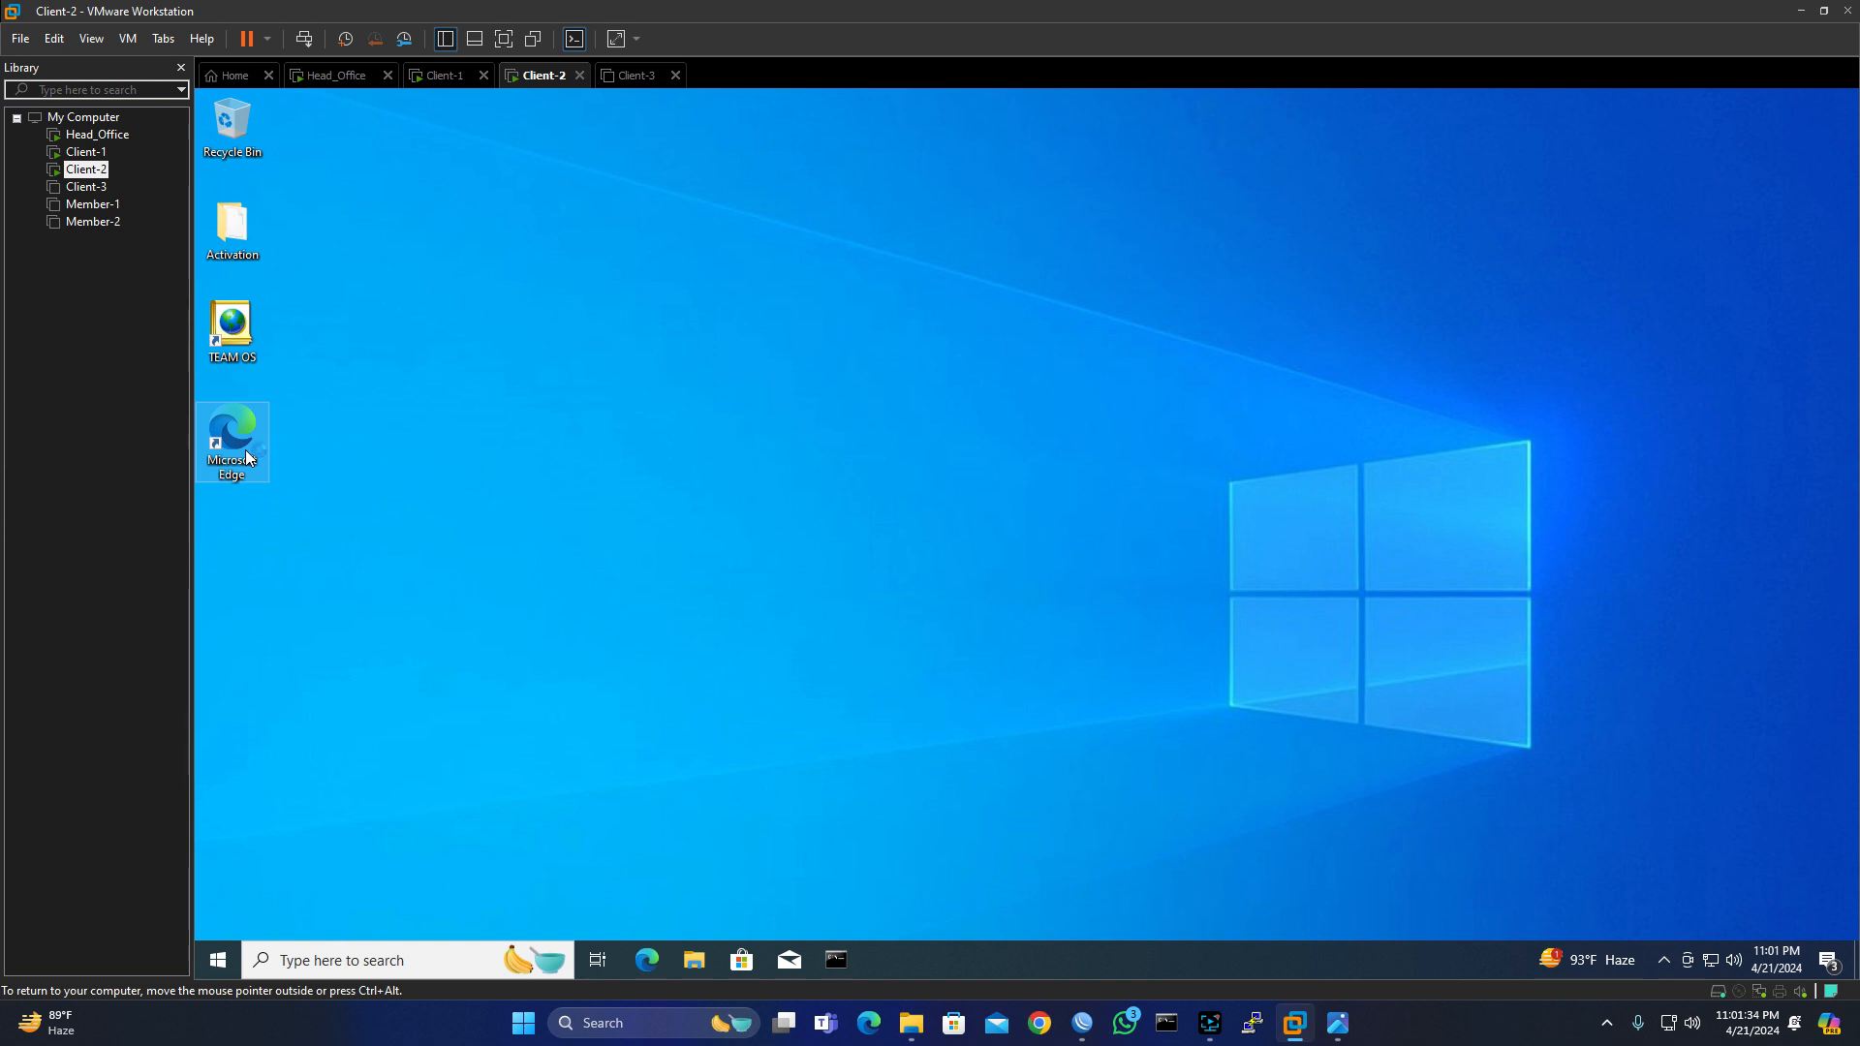
- Relaunch Microsoft Edge on Client-2 and search for "speed test fast" in a new tab
double_click(246, 449)
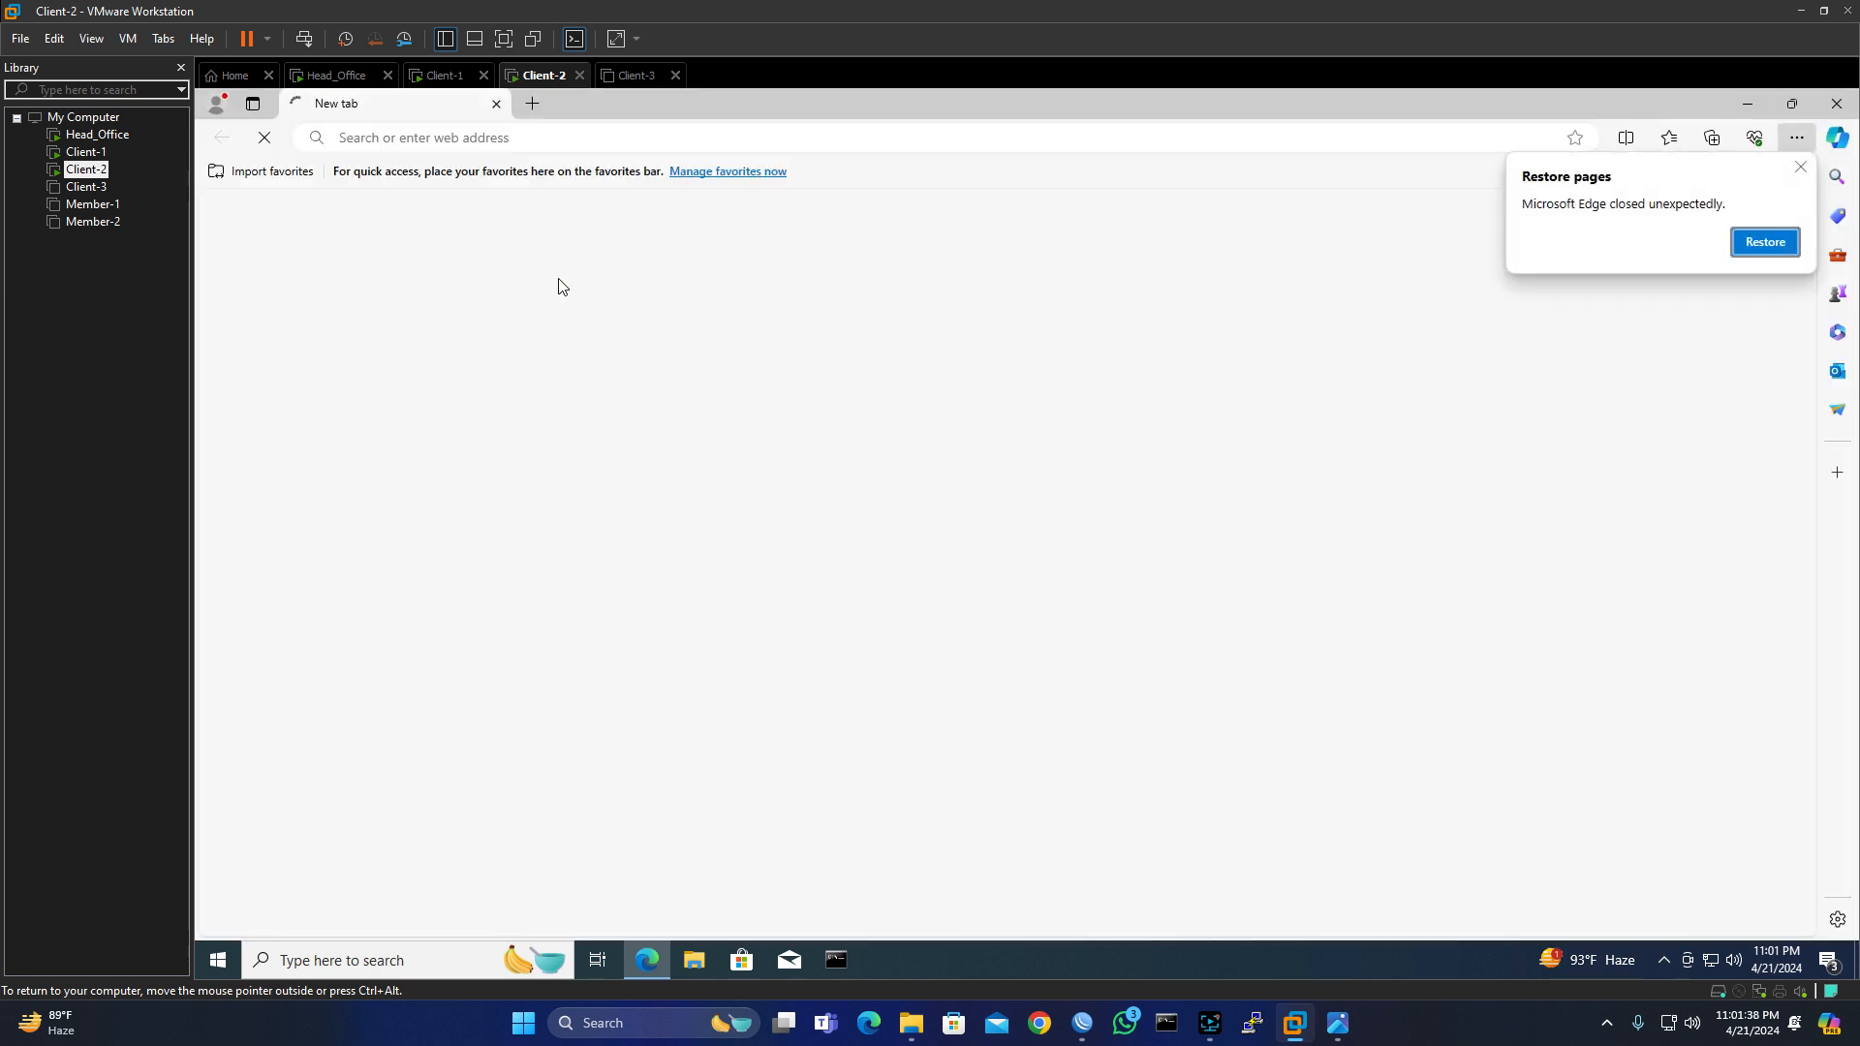
left_click(532, 106)
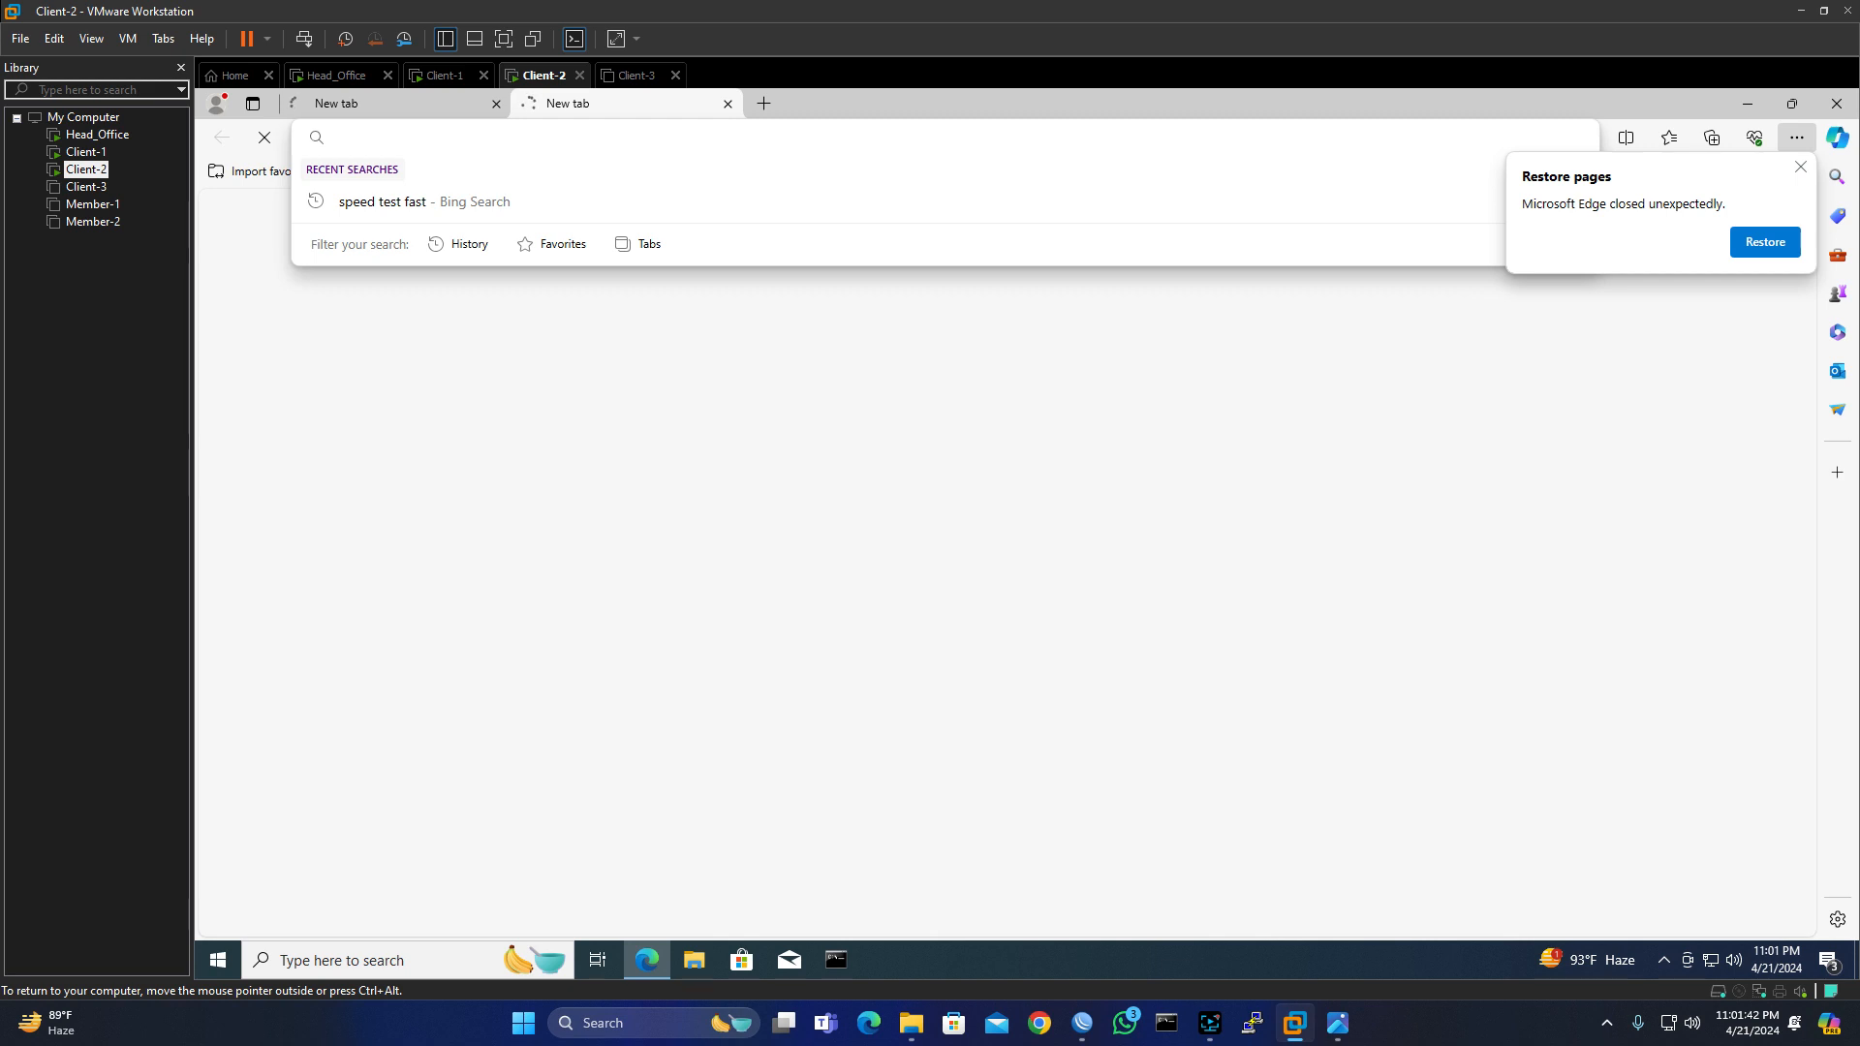
type("sp")
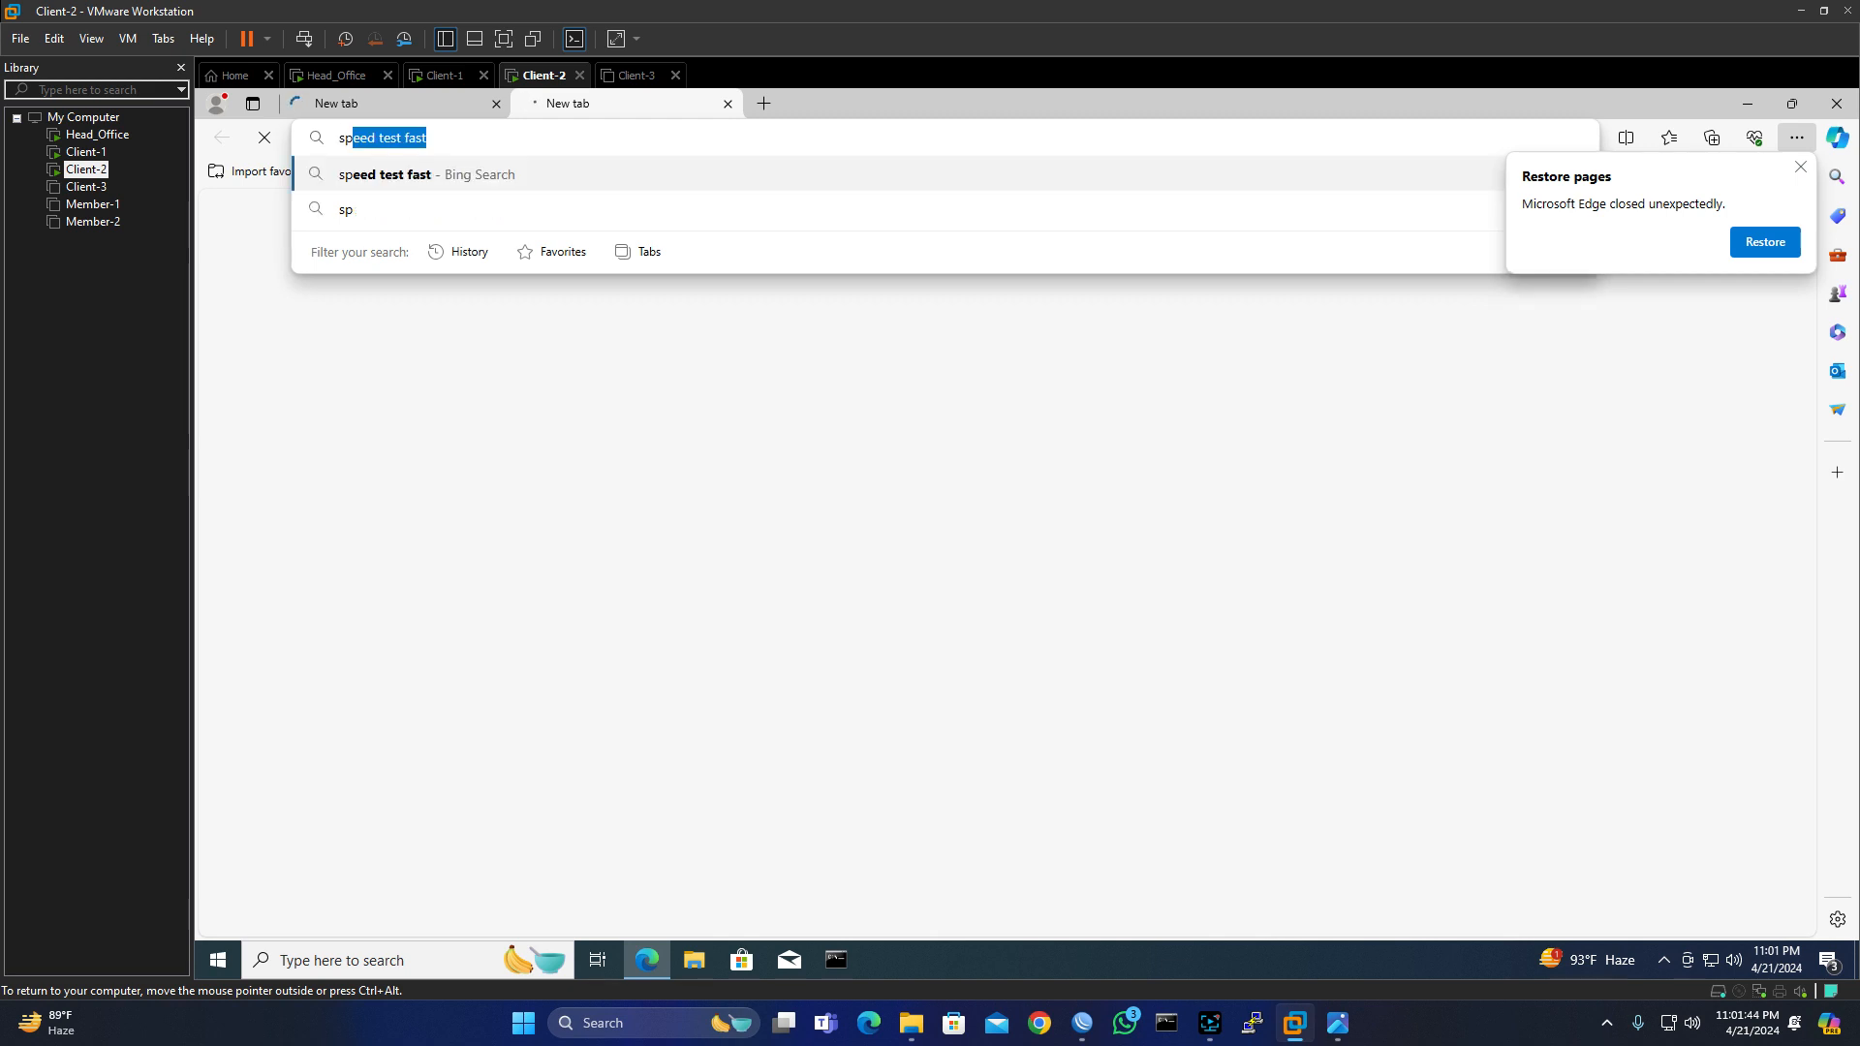
type("eed test")
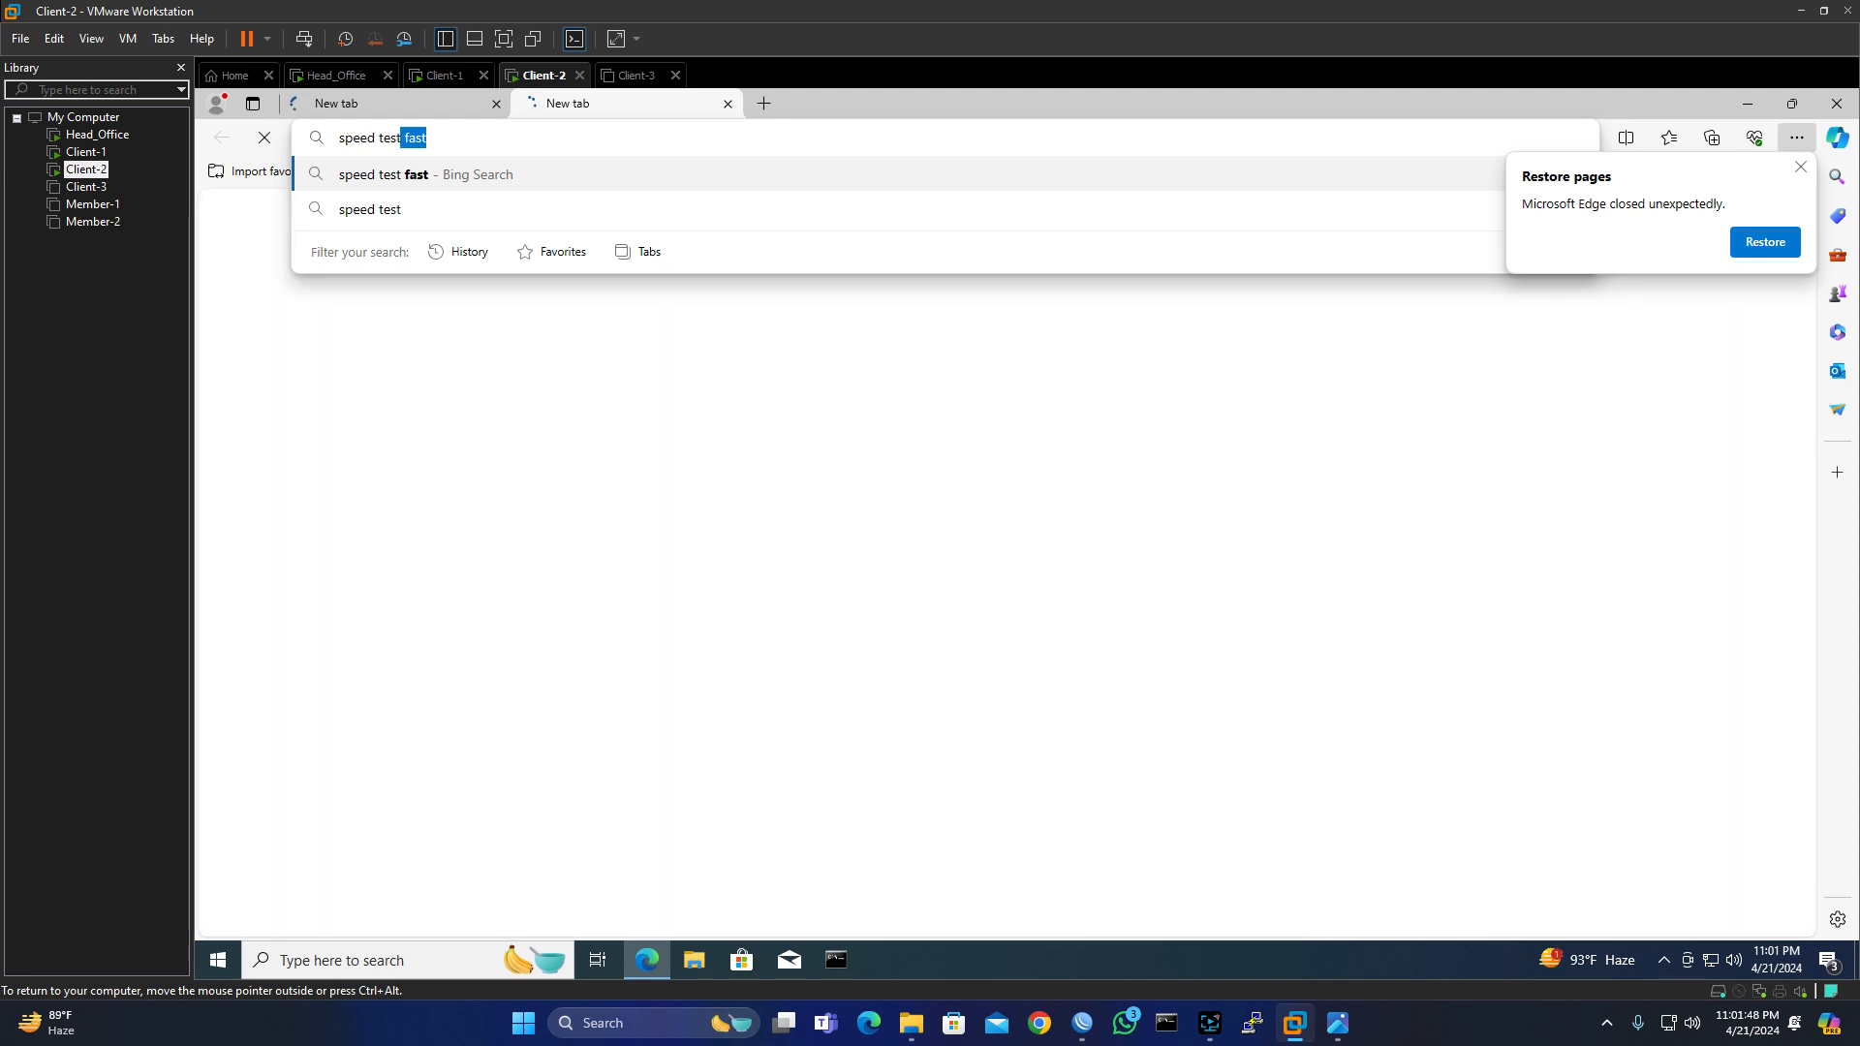
key("Return")
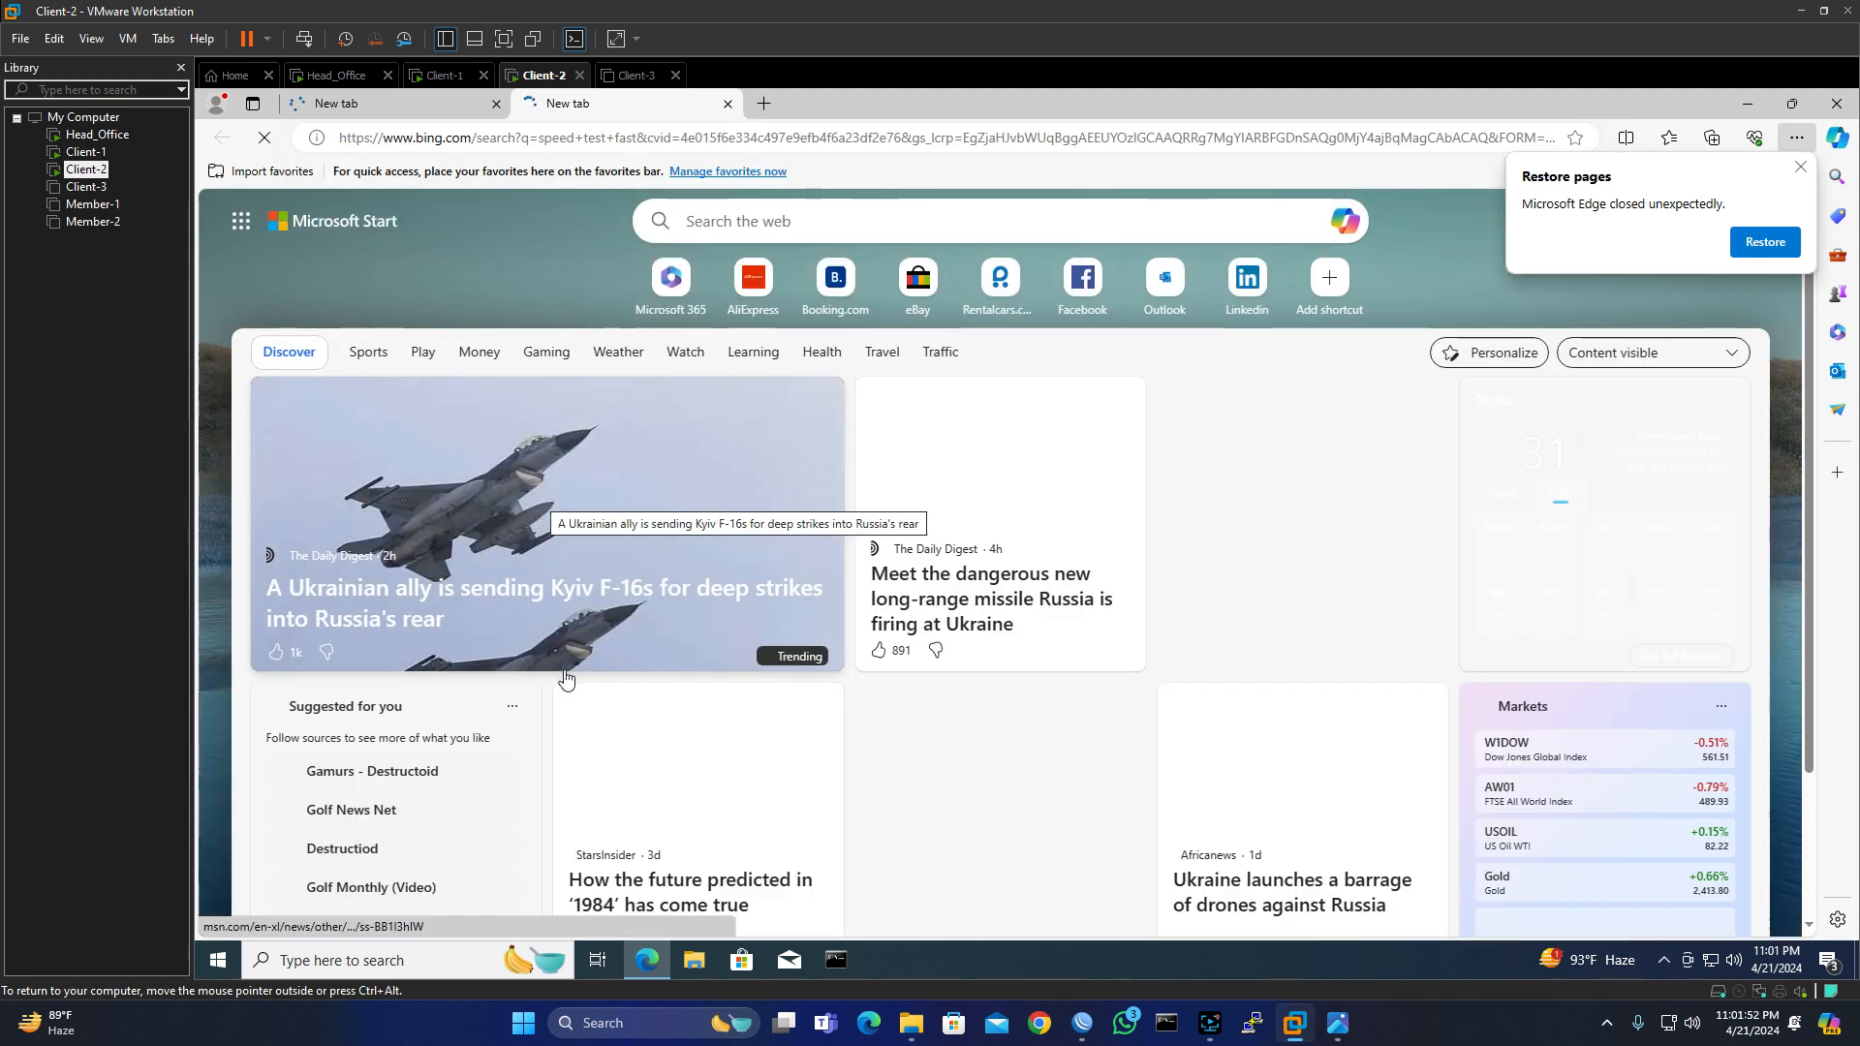
- Run the Fast.com speed test from the search results, closing the spare tab and dismissing the restore prompt
scroll(565, 694, "down", 3)
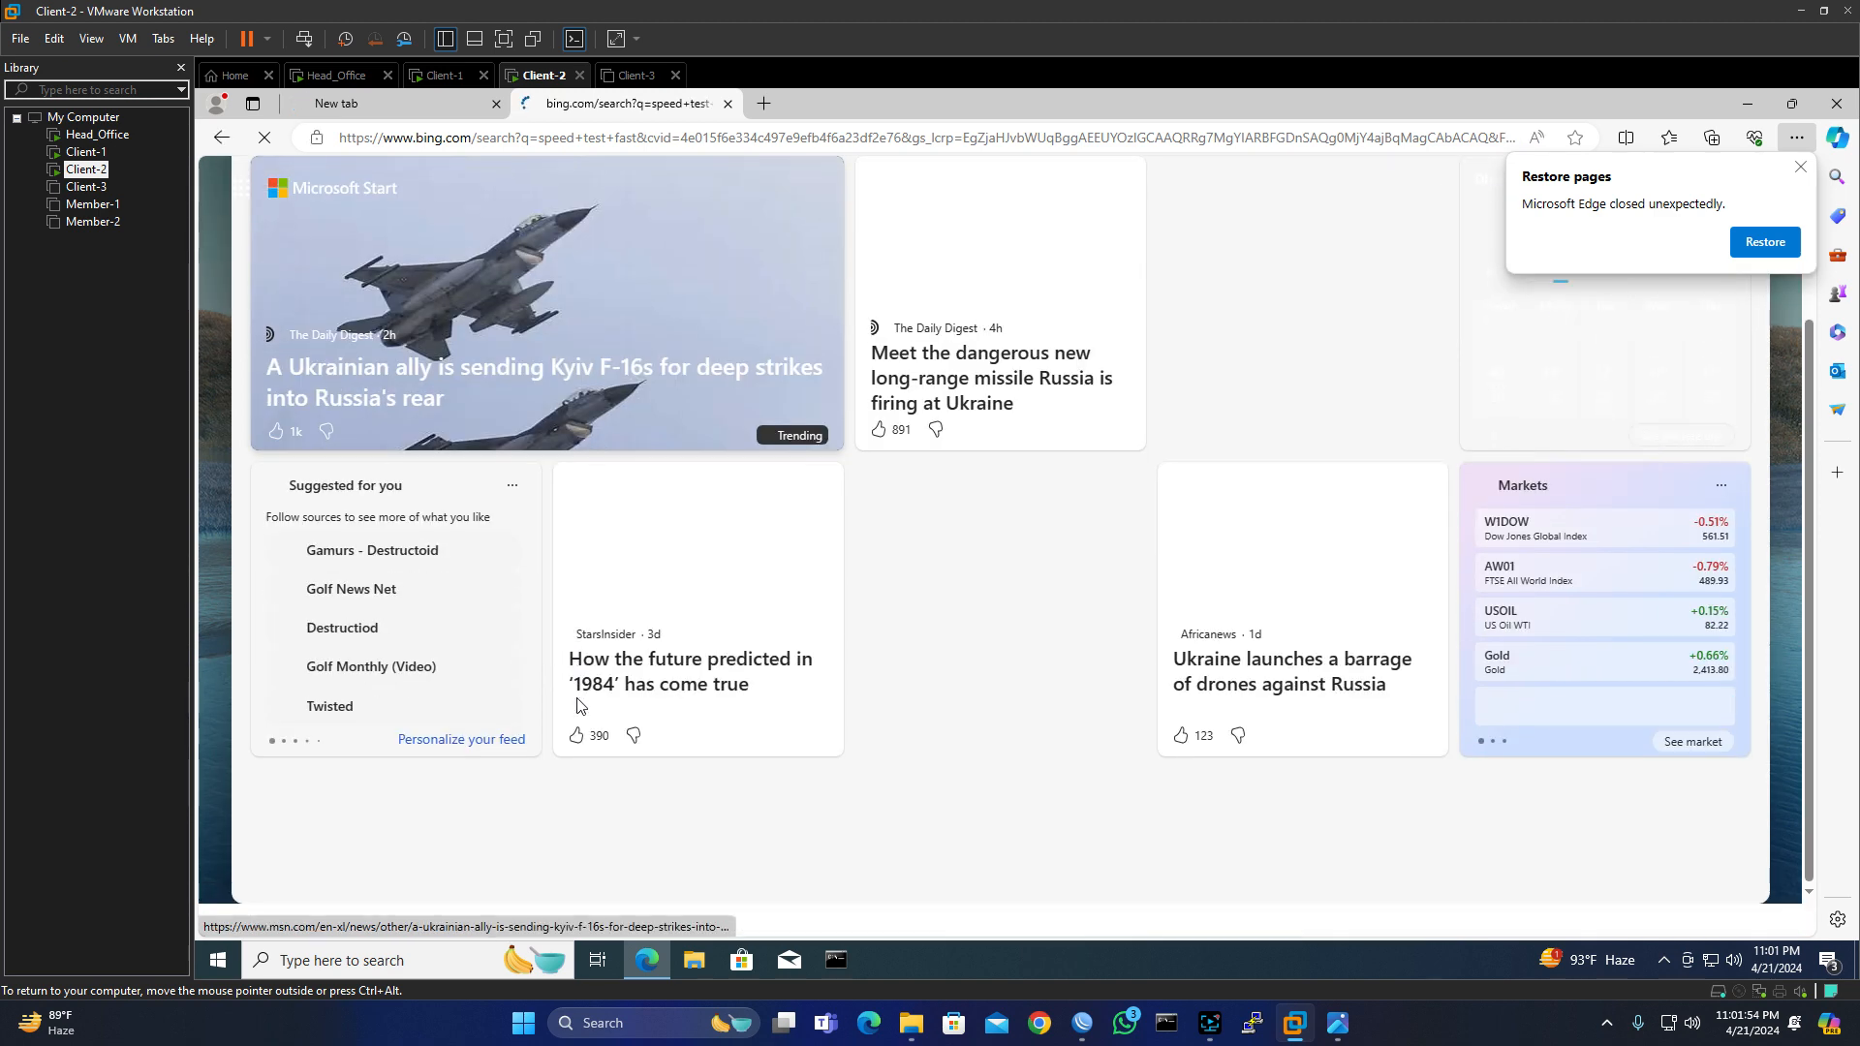
scroll(578, 715, "down", 2)
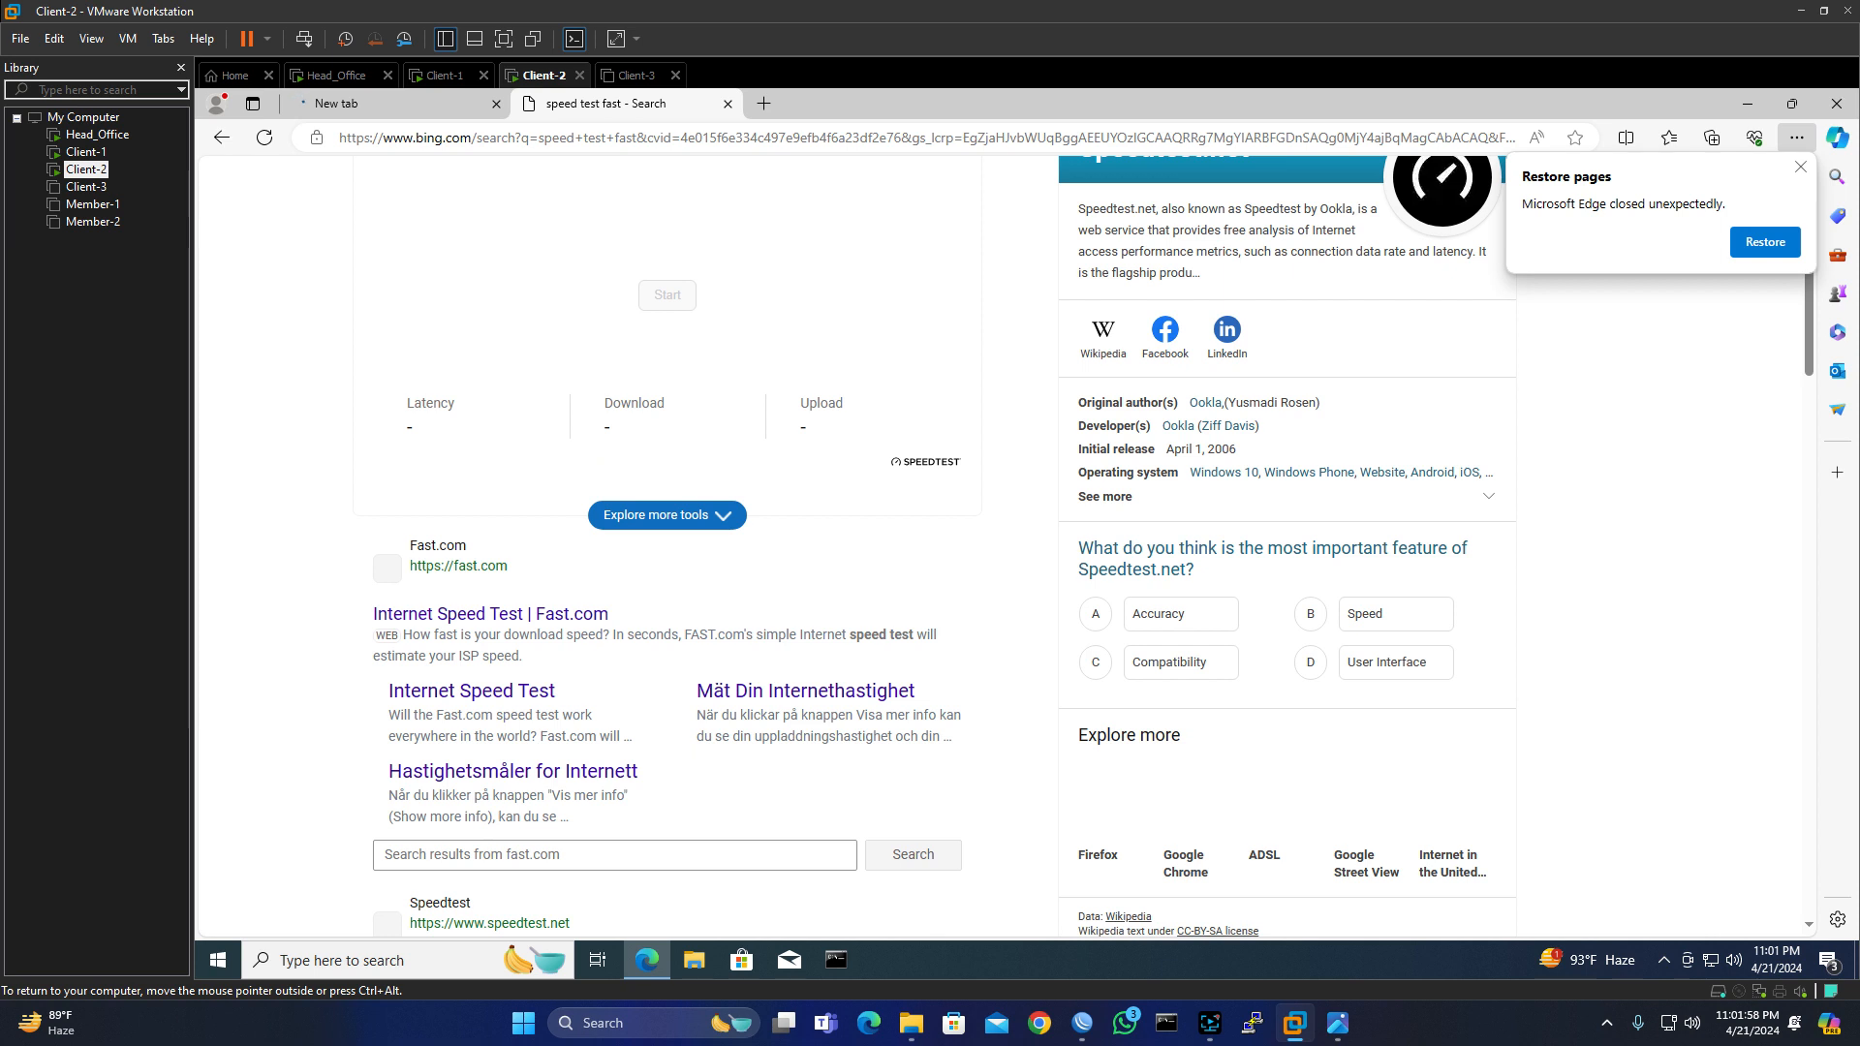
scroll(579, 718, "up", 2)
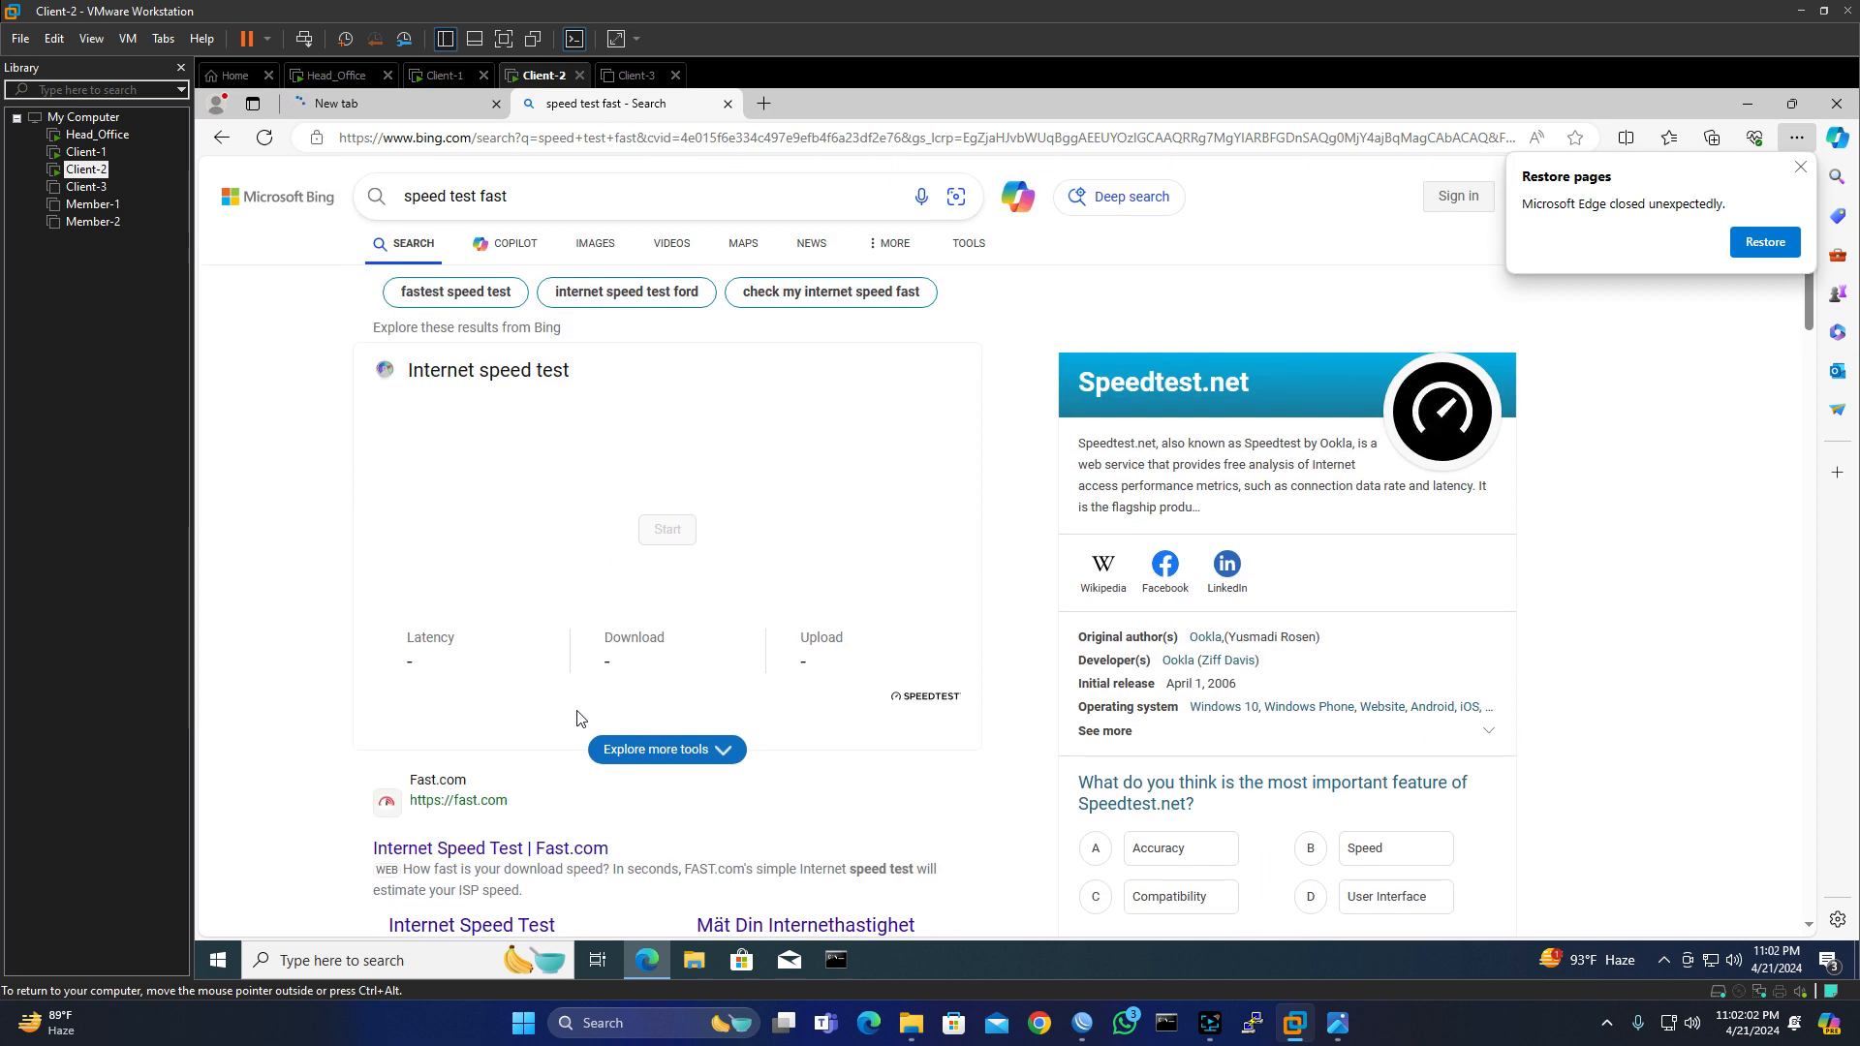
left_click(440, 789)
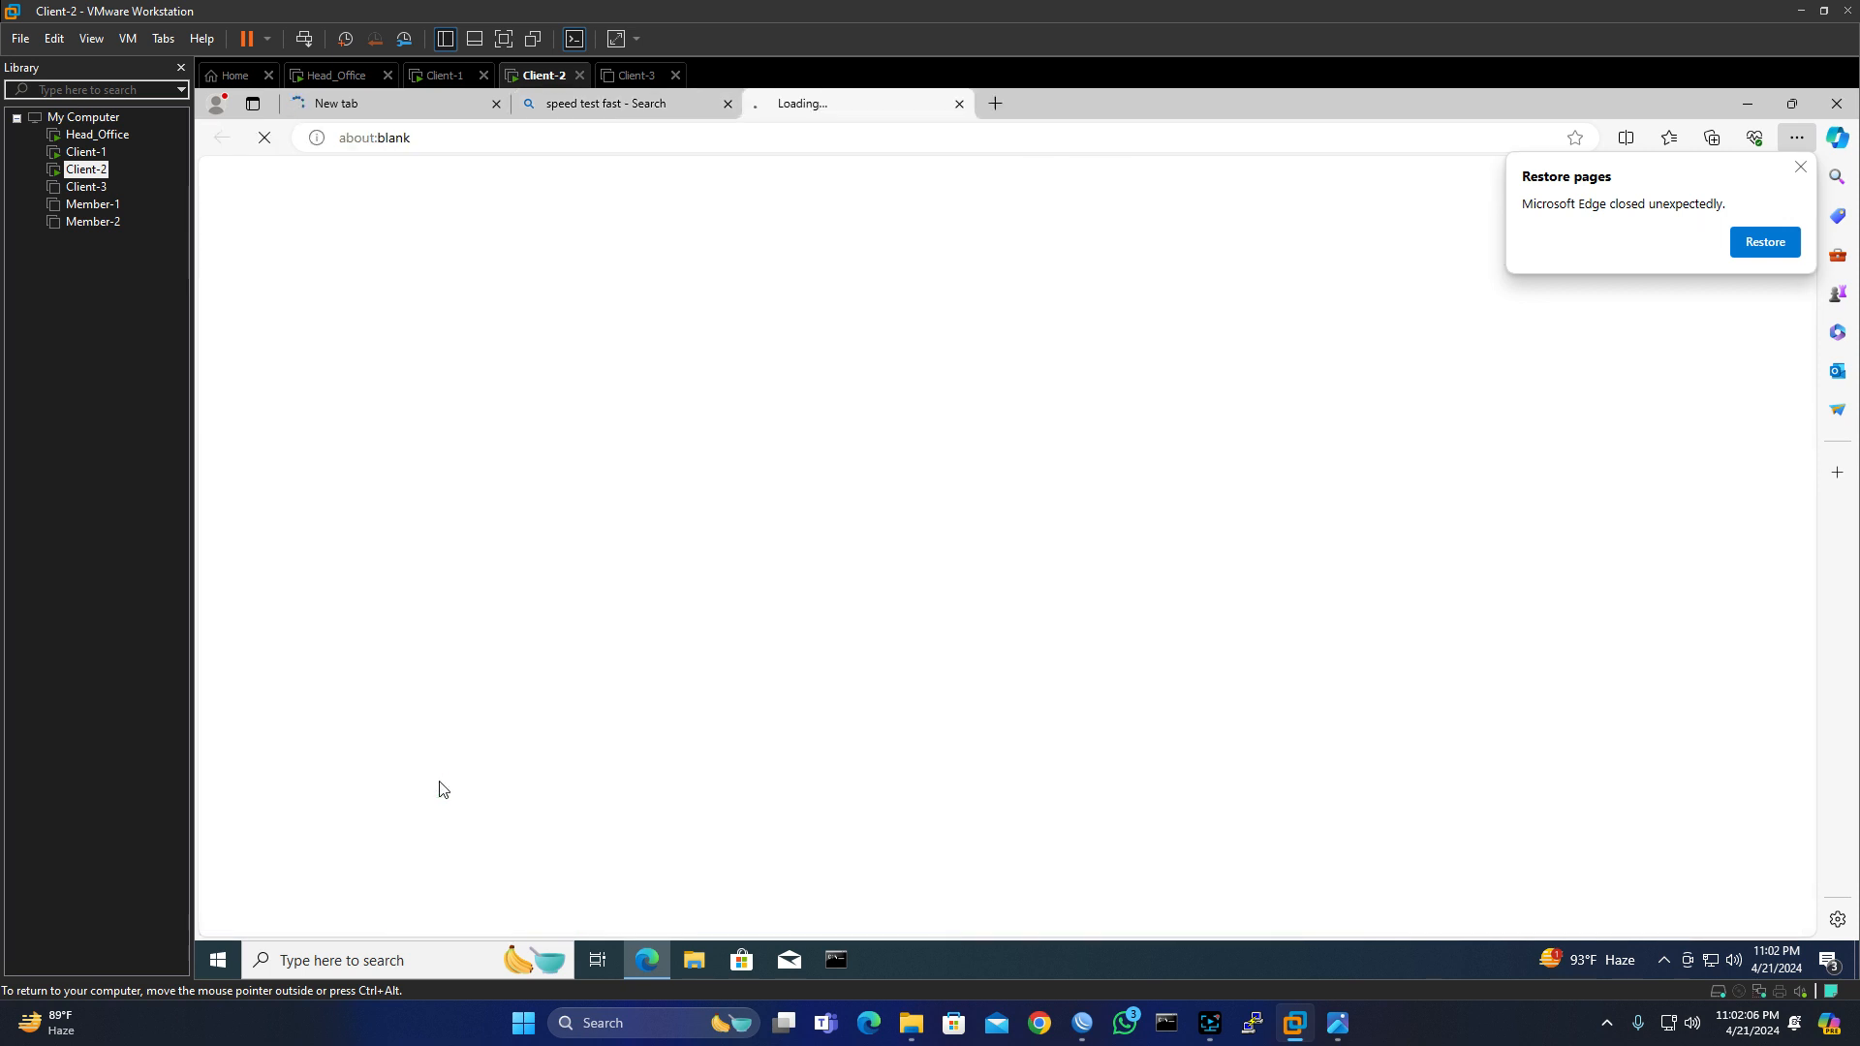
left_click(495, 106)
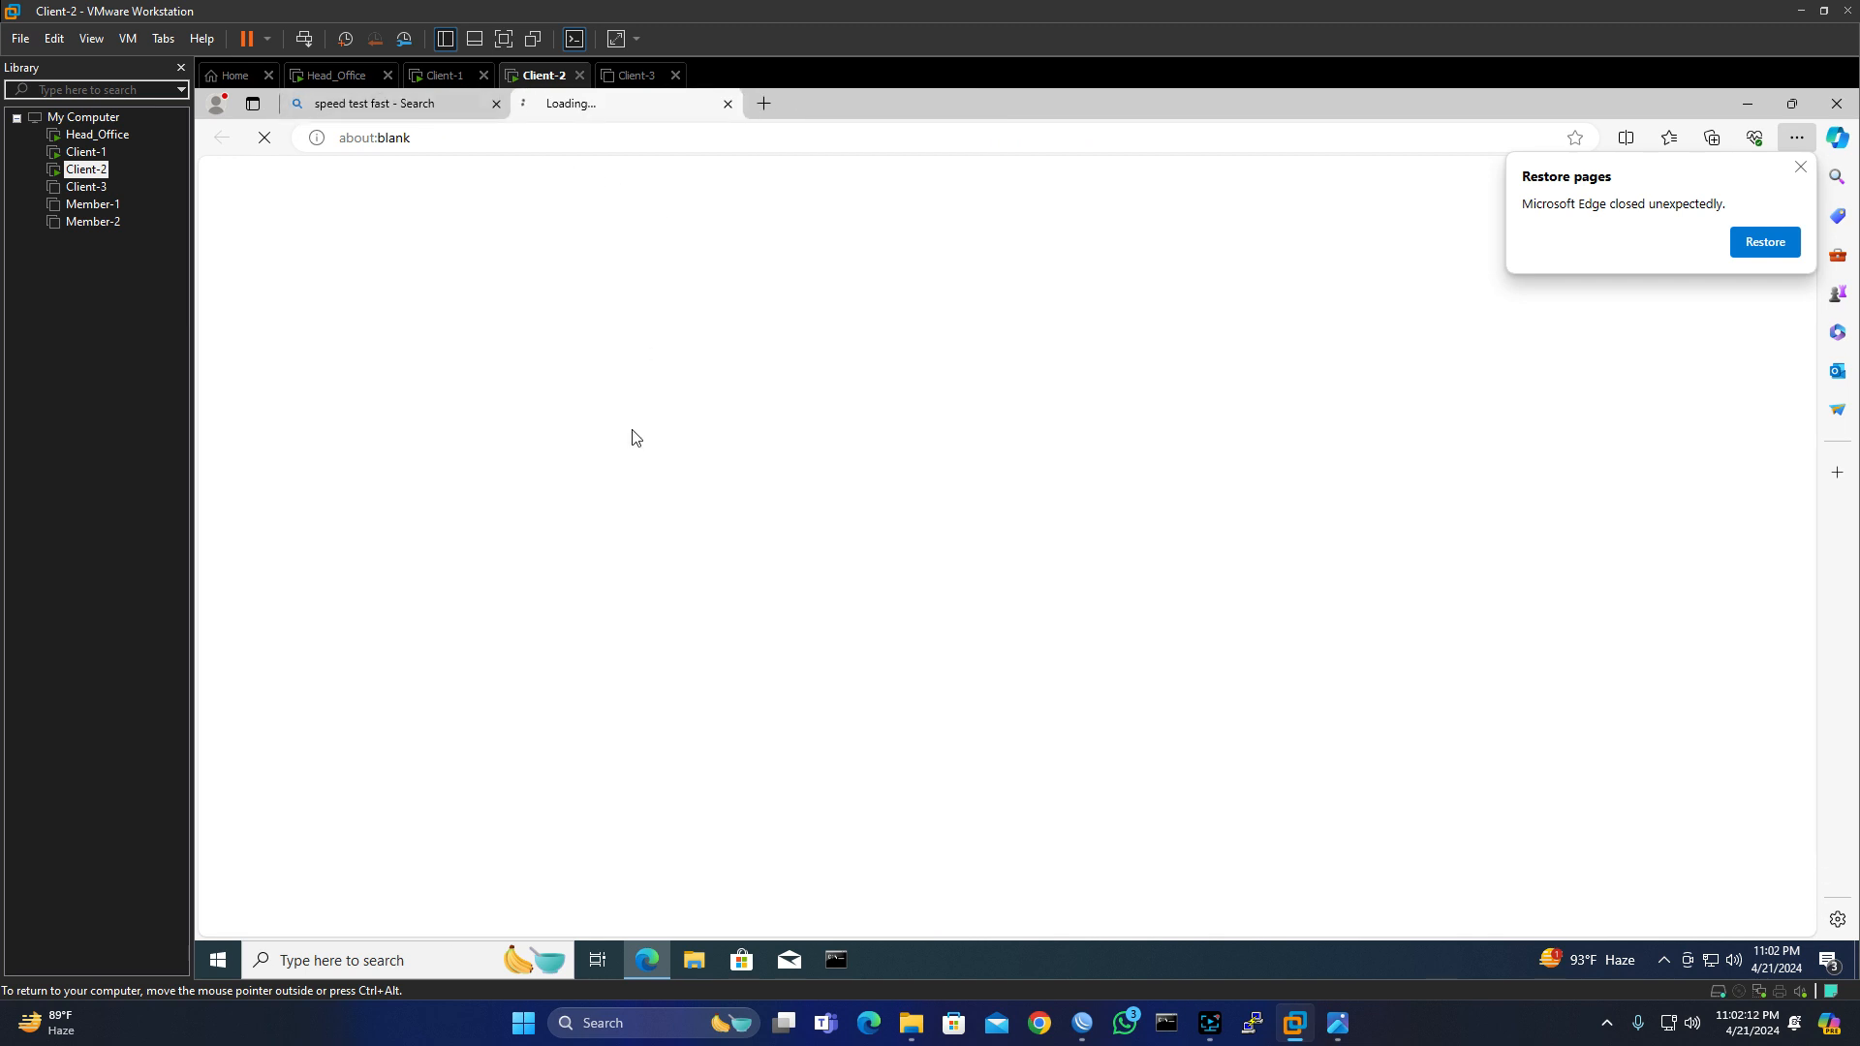
left_click(1799, 168)
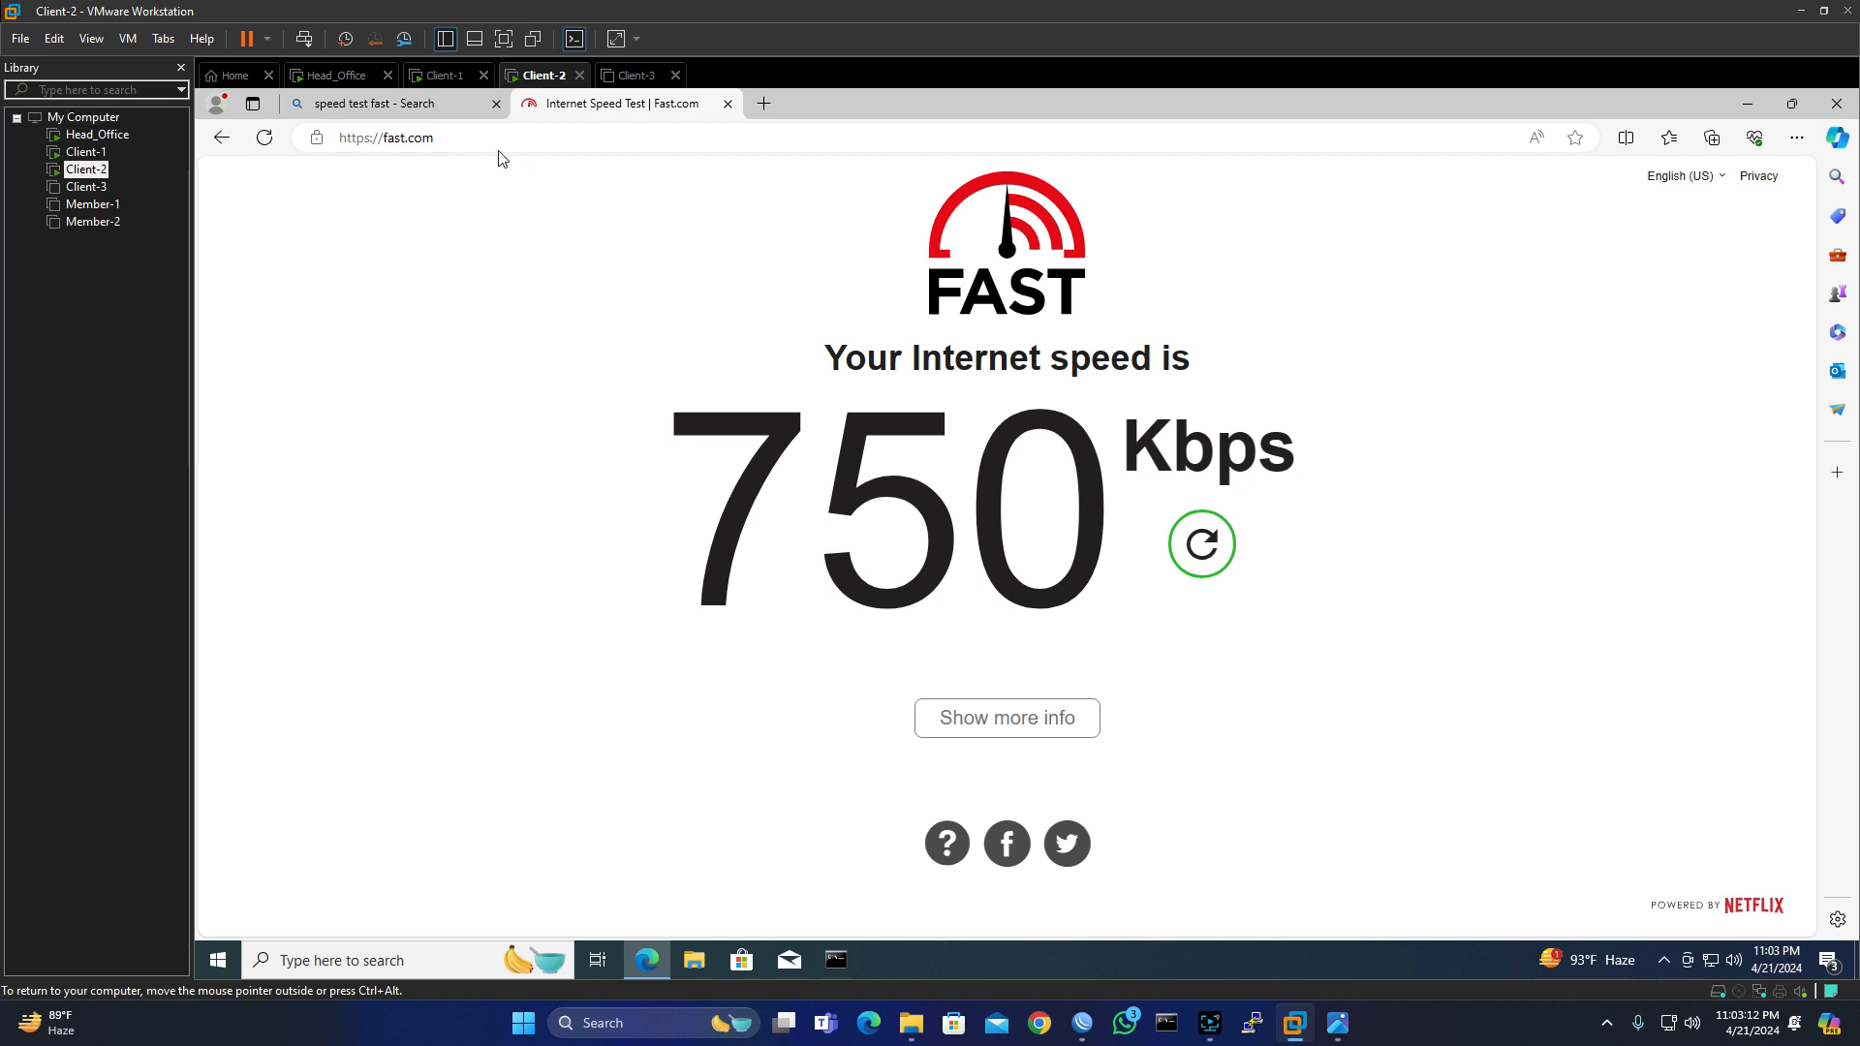
- Rerun the Fast.com test on Client-1 and compare its speed with the result on Client-2
left_click(439, 78)
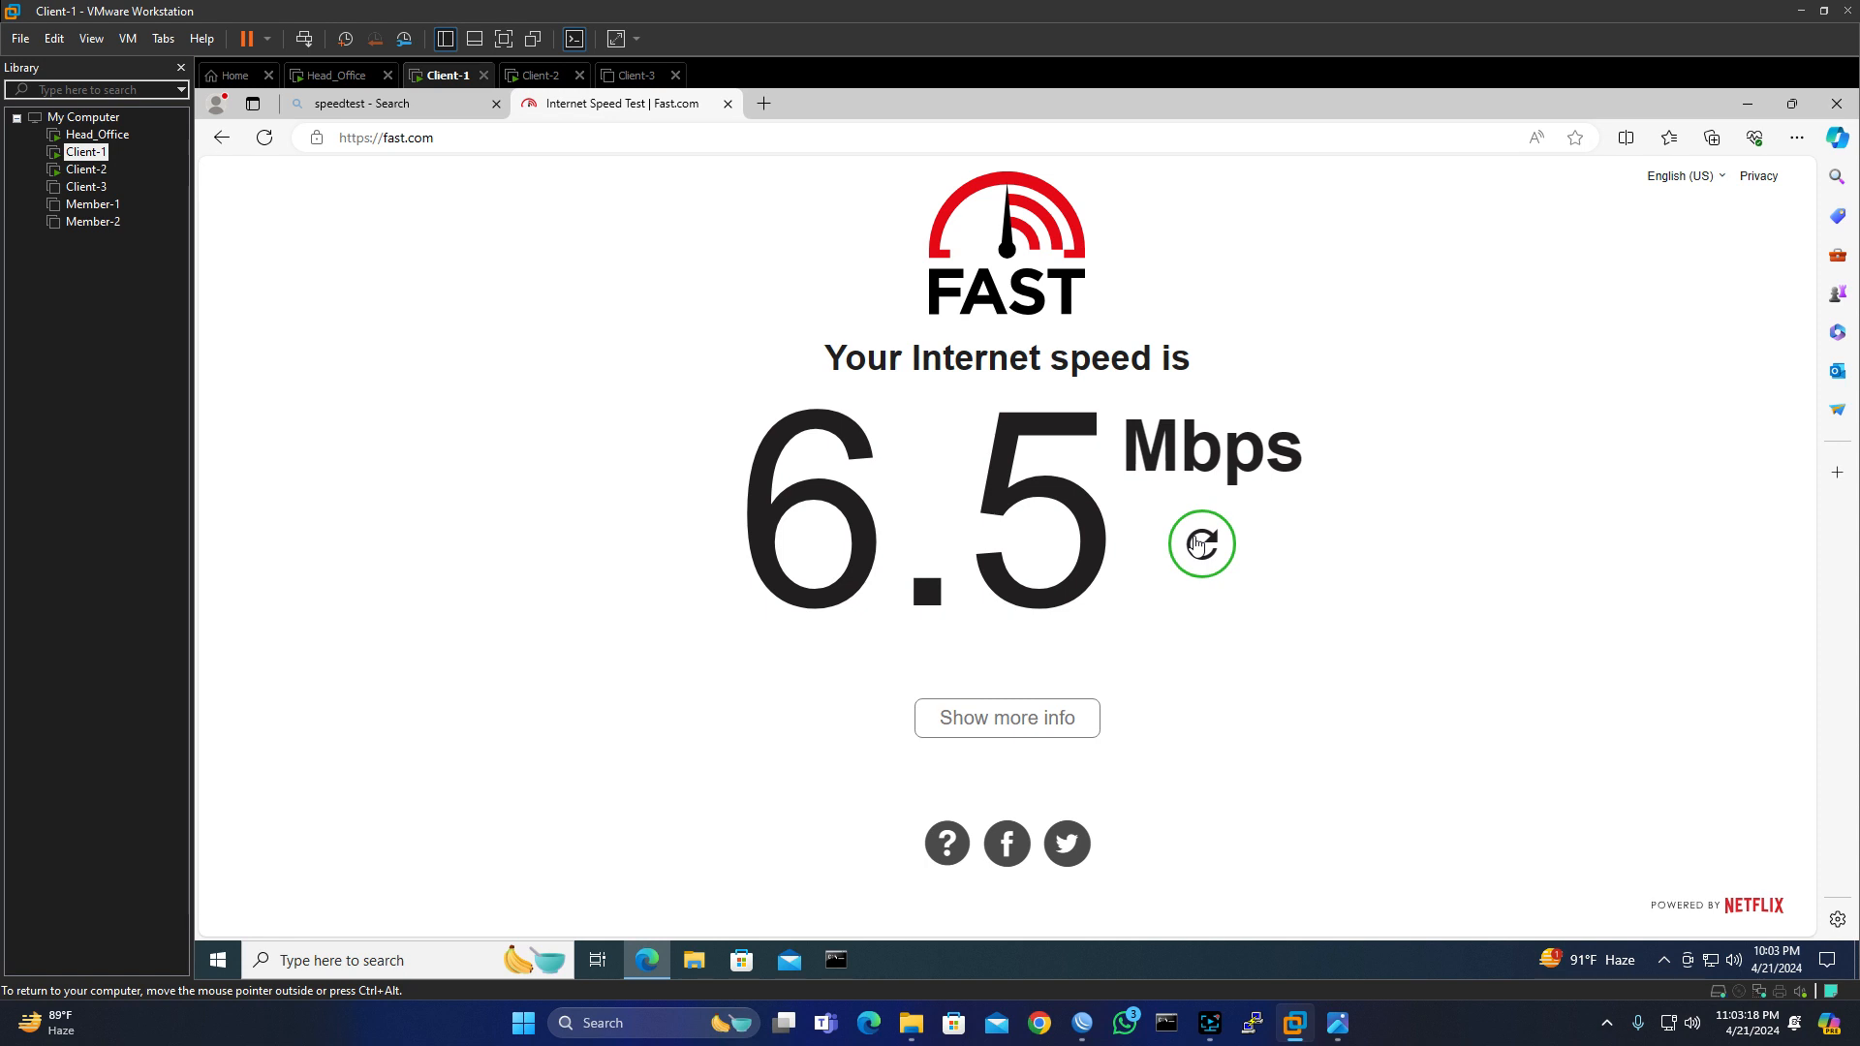
left_click(1201, 545)
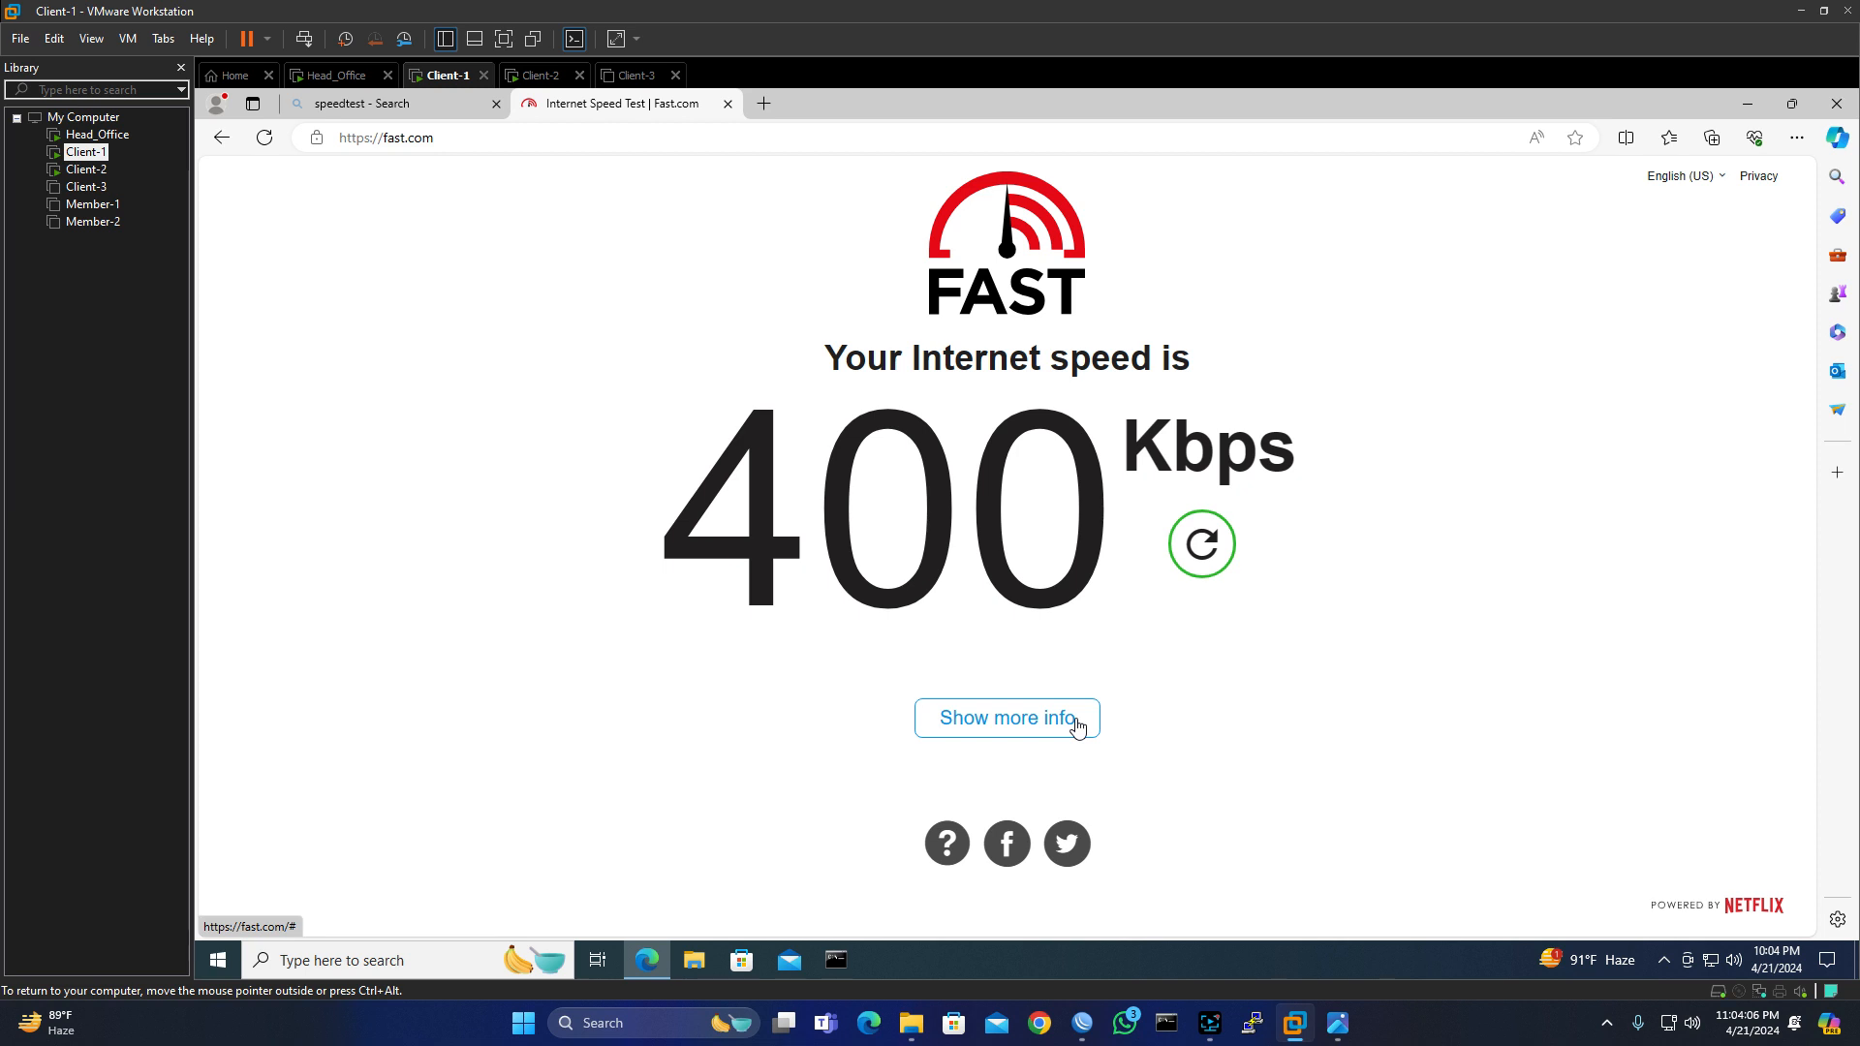
left_click(539, 74)
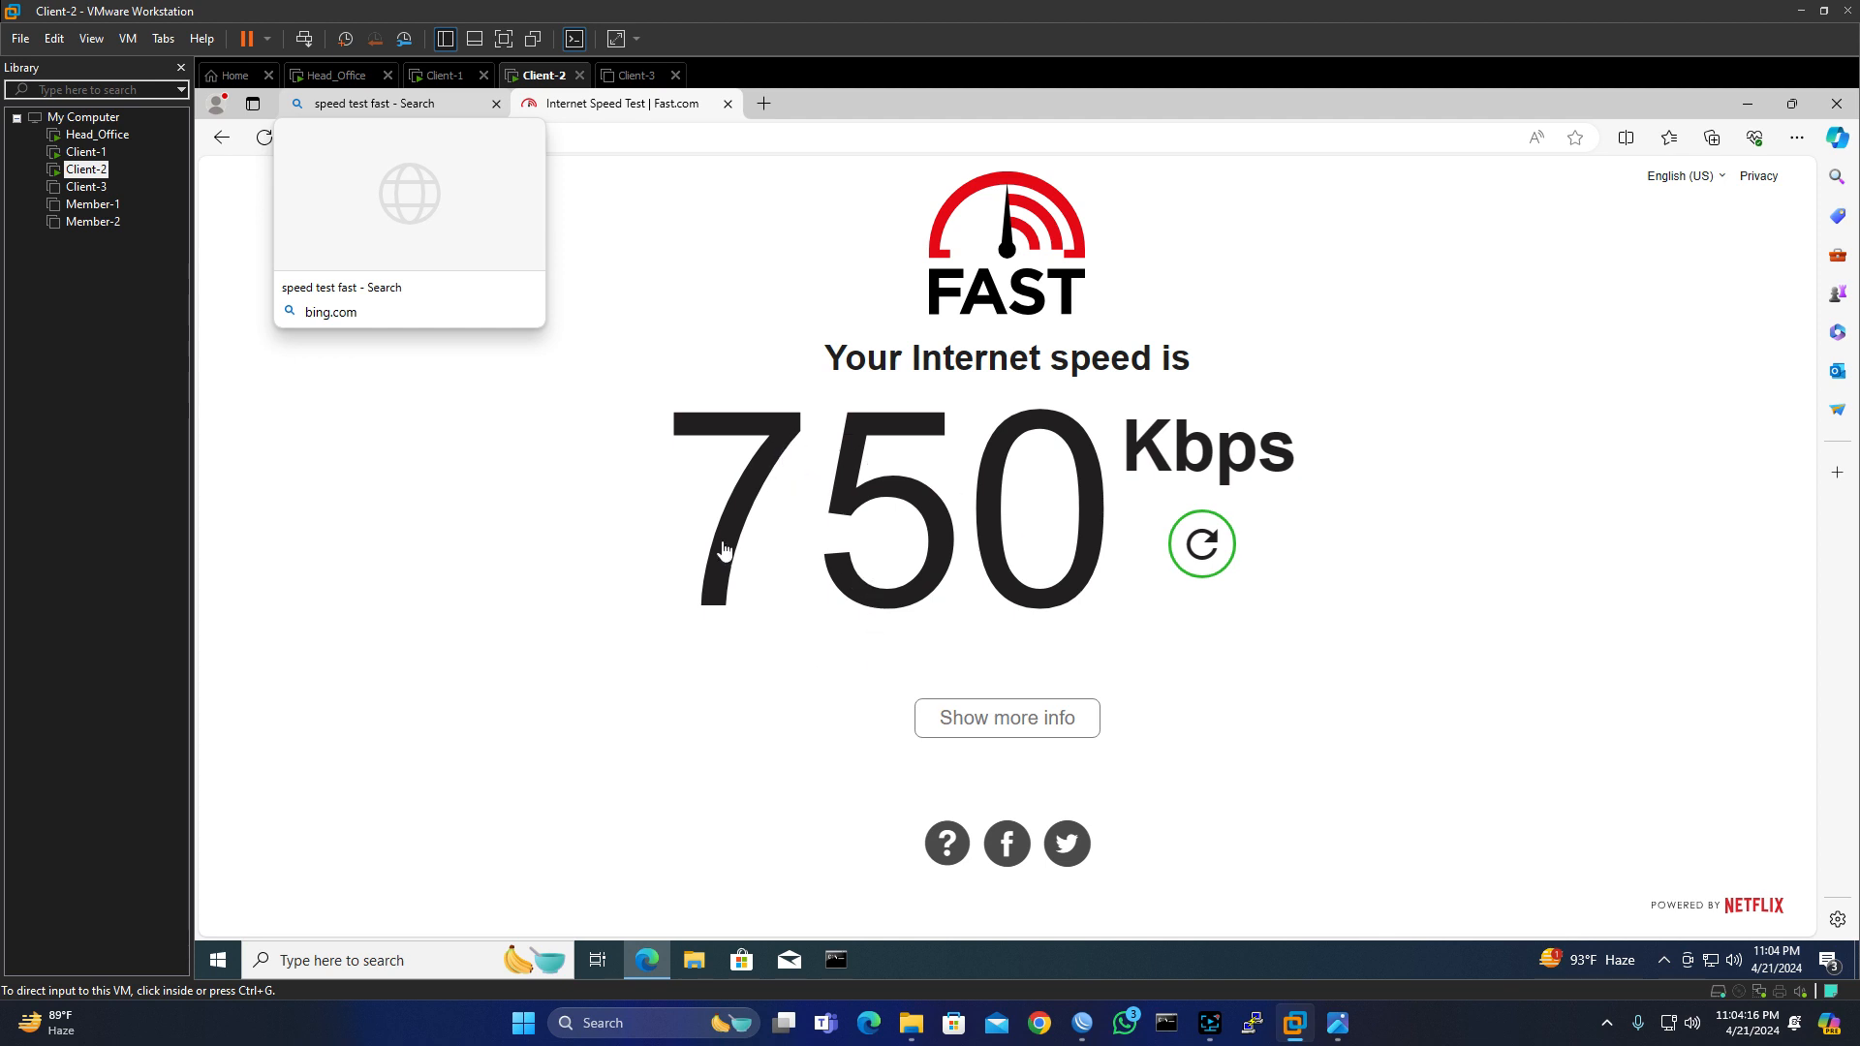
- Switch to WinBox, reopen the router's queue list and start a new simple queue named Clinent-1
left_click(1083, 1028)
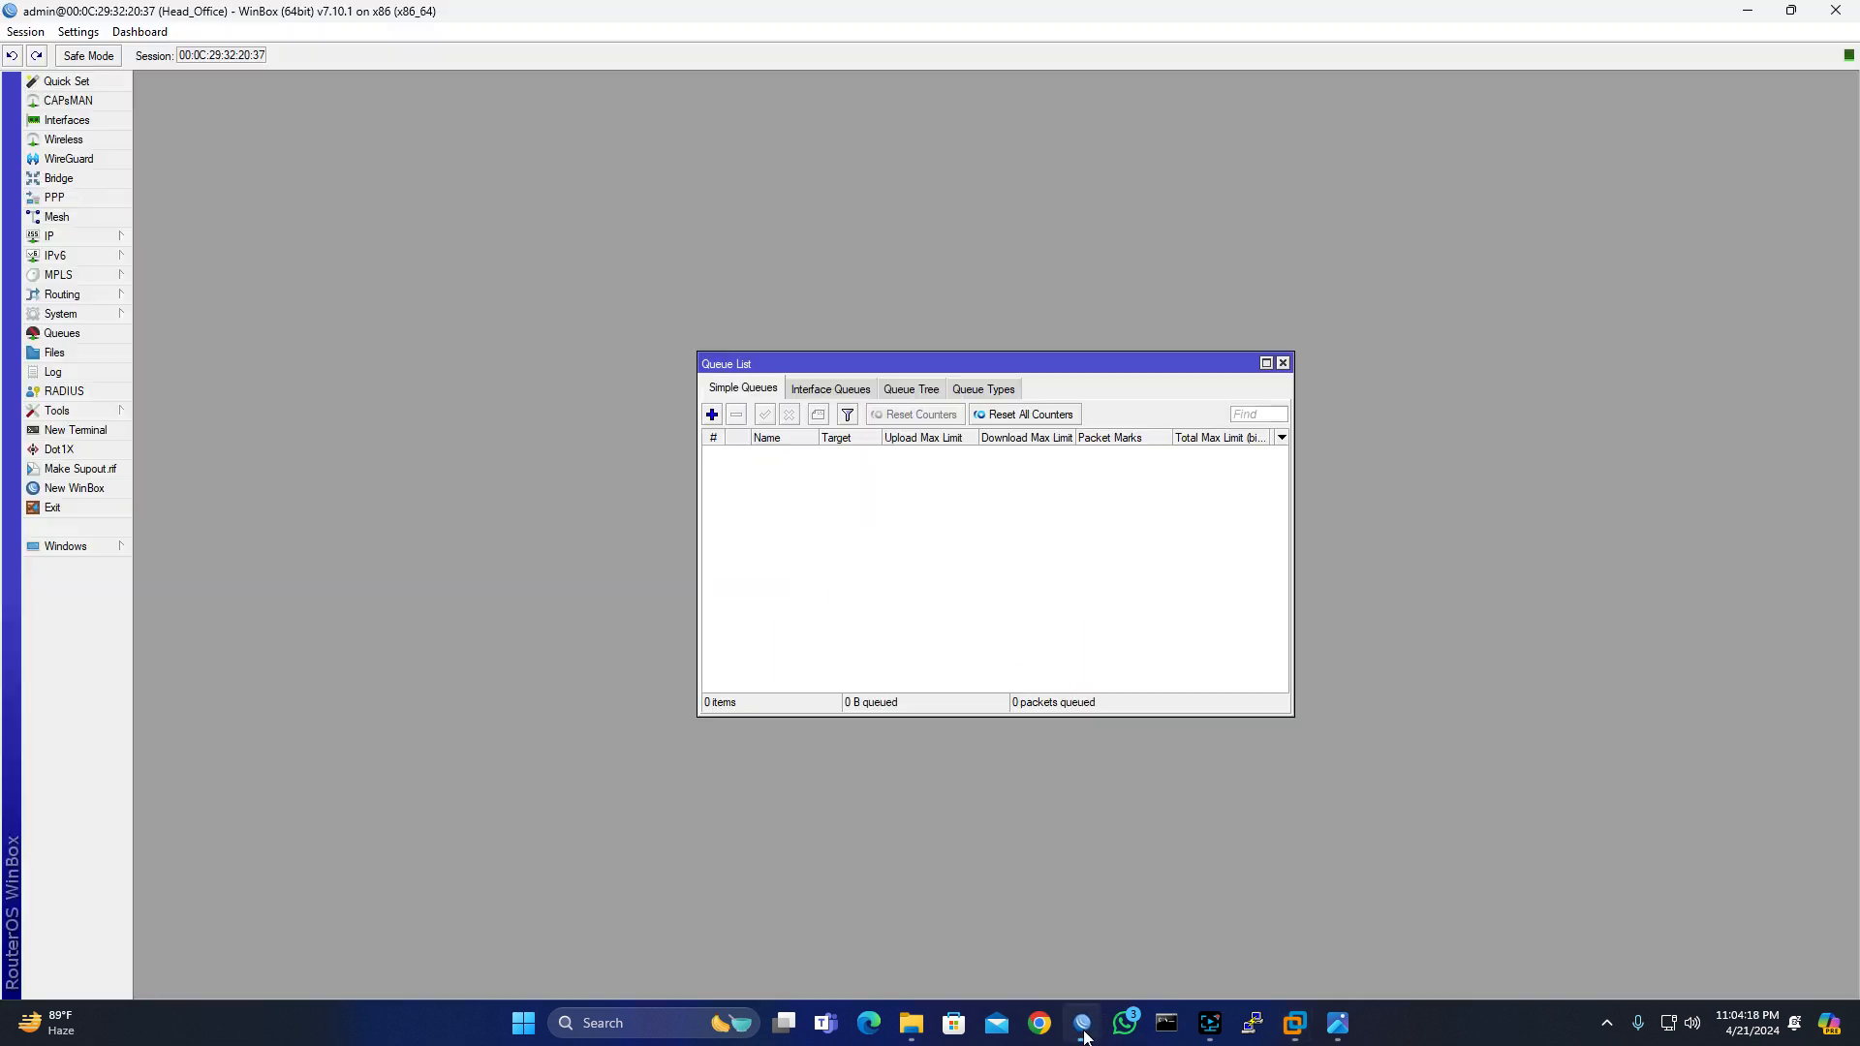
left_click(1283, 365)
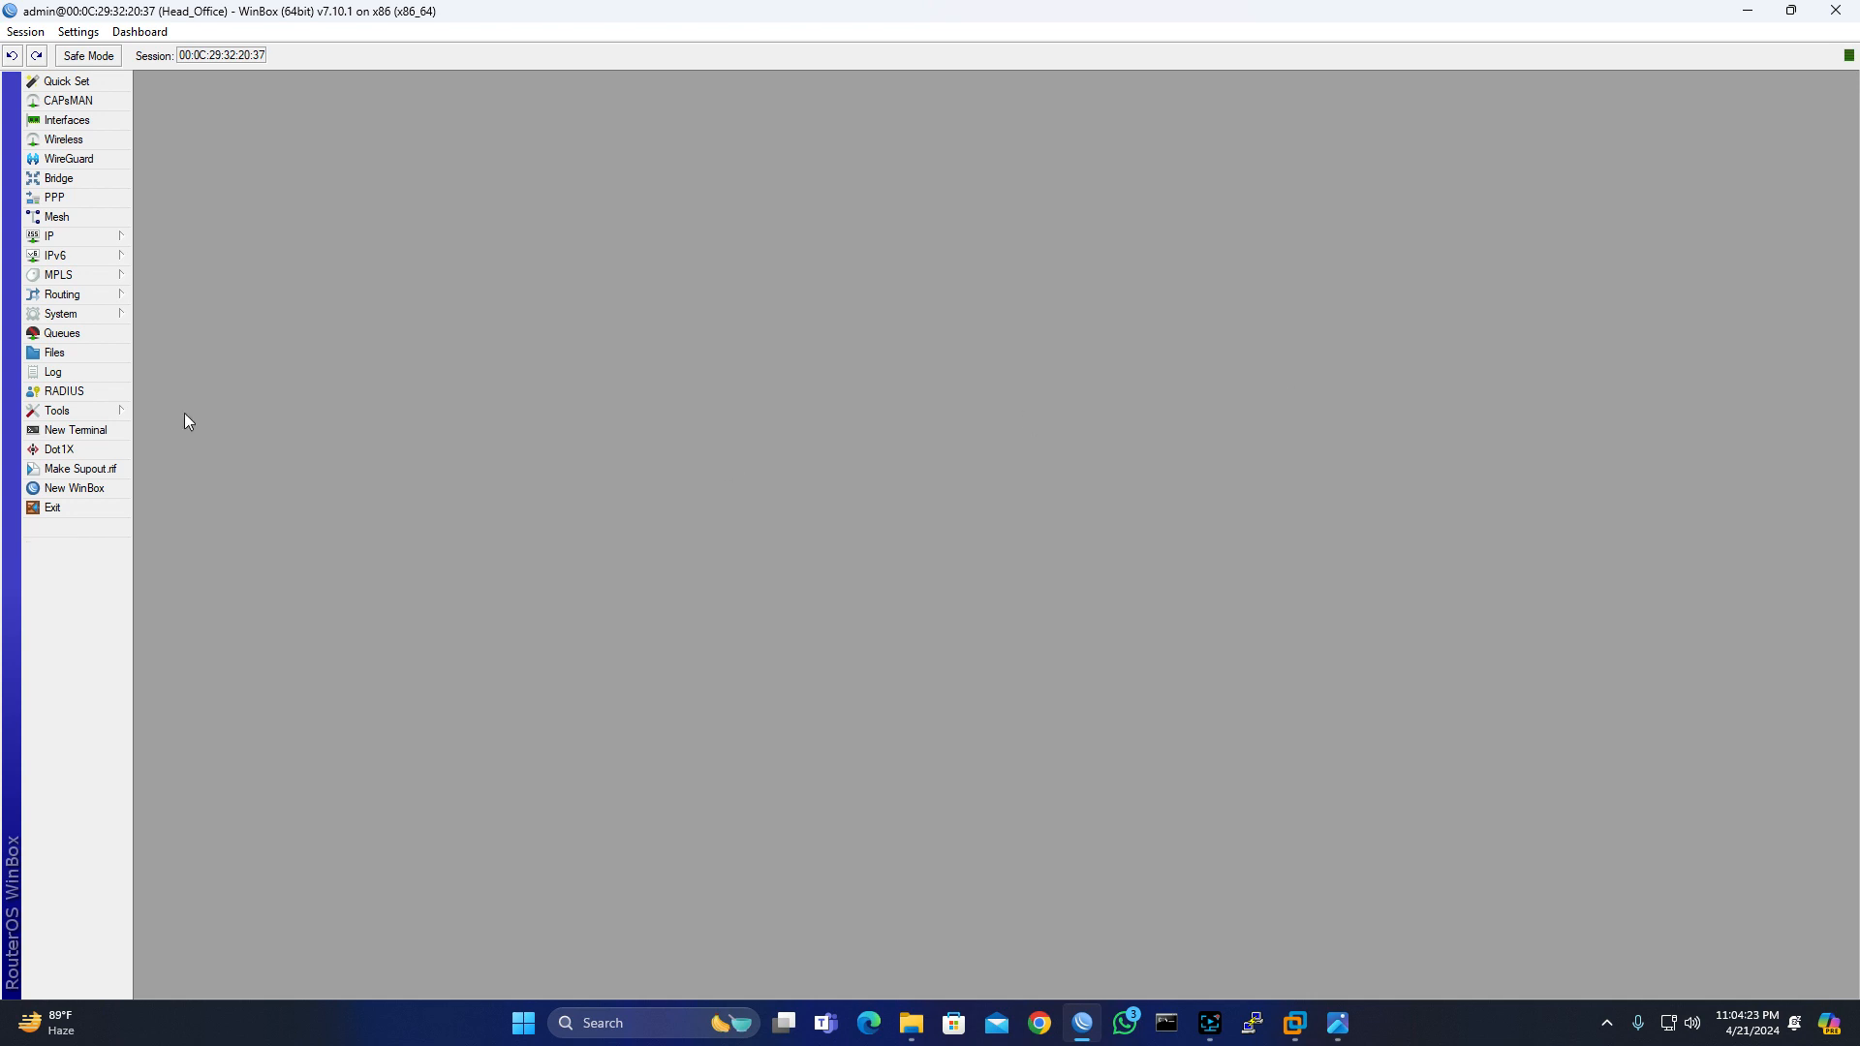
left_click(64, 333)
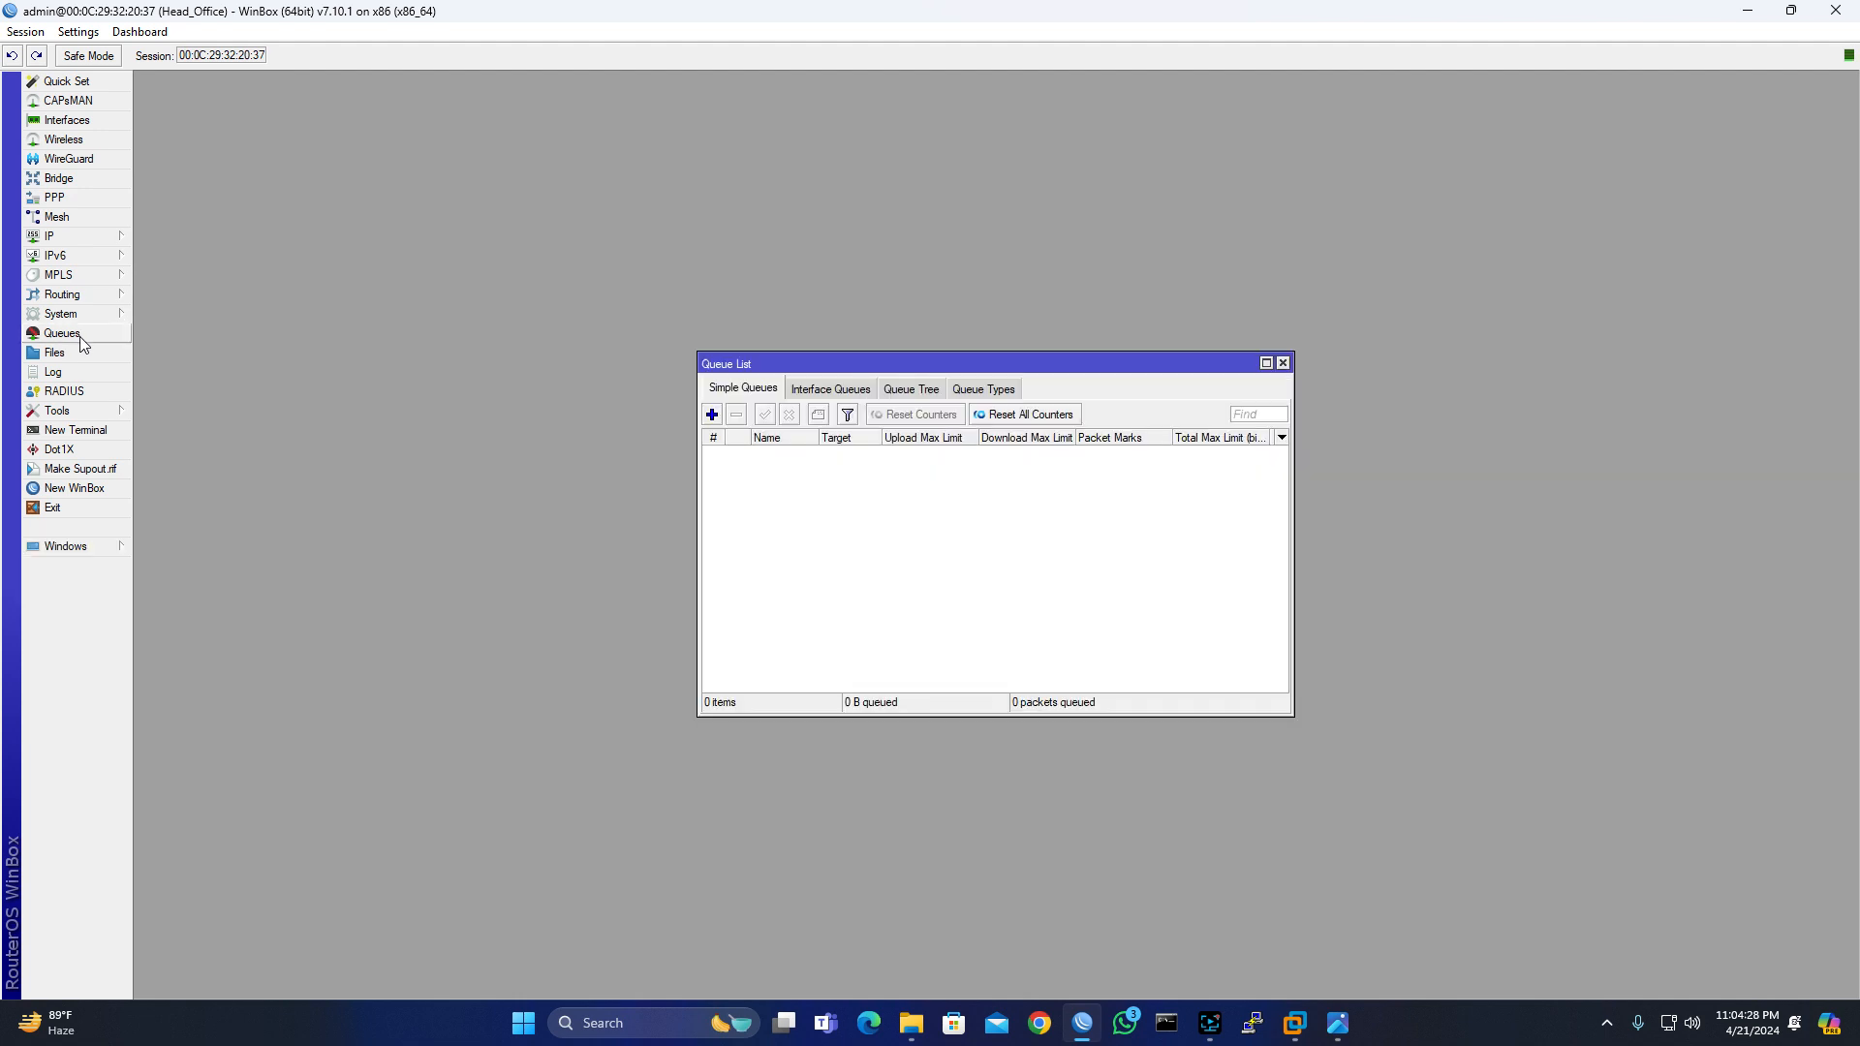
left_click(712, 415)
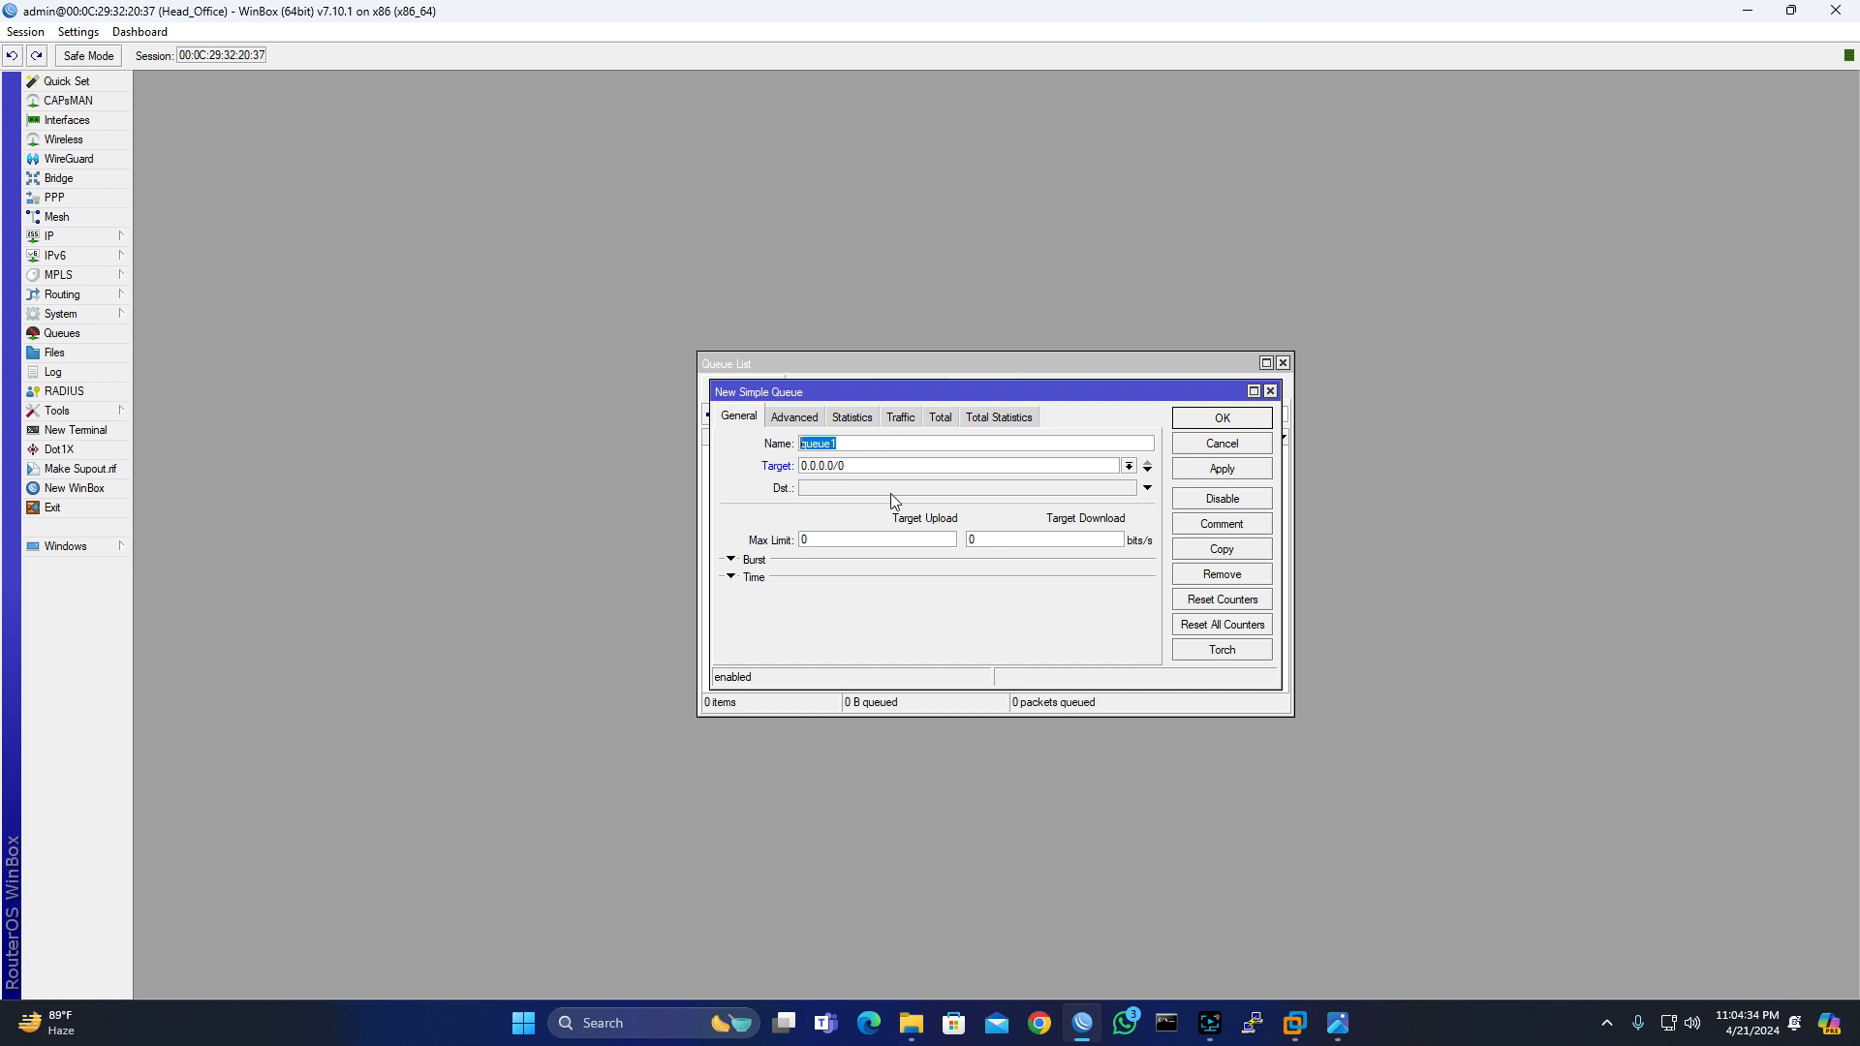
type("C")
key("BackSpace")
type("inent-1")
- Set the queue's target to 10.10.10.2 with upload and download max limits of 300k, and save it
left_click_drag(851, 465, 791, 480)
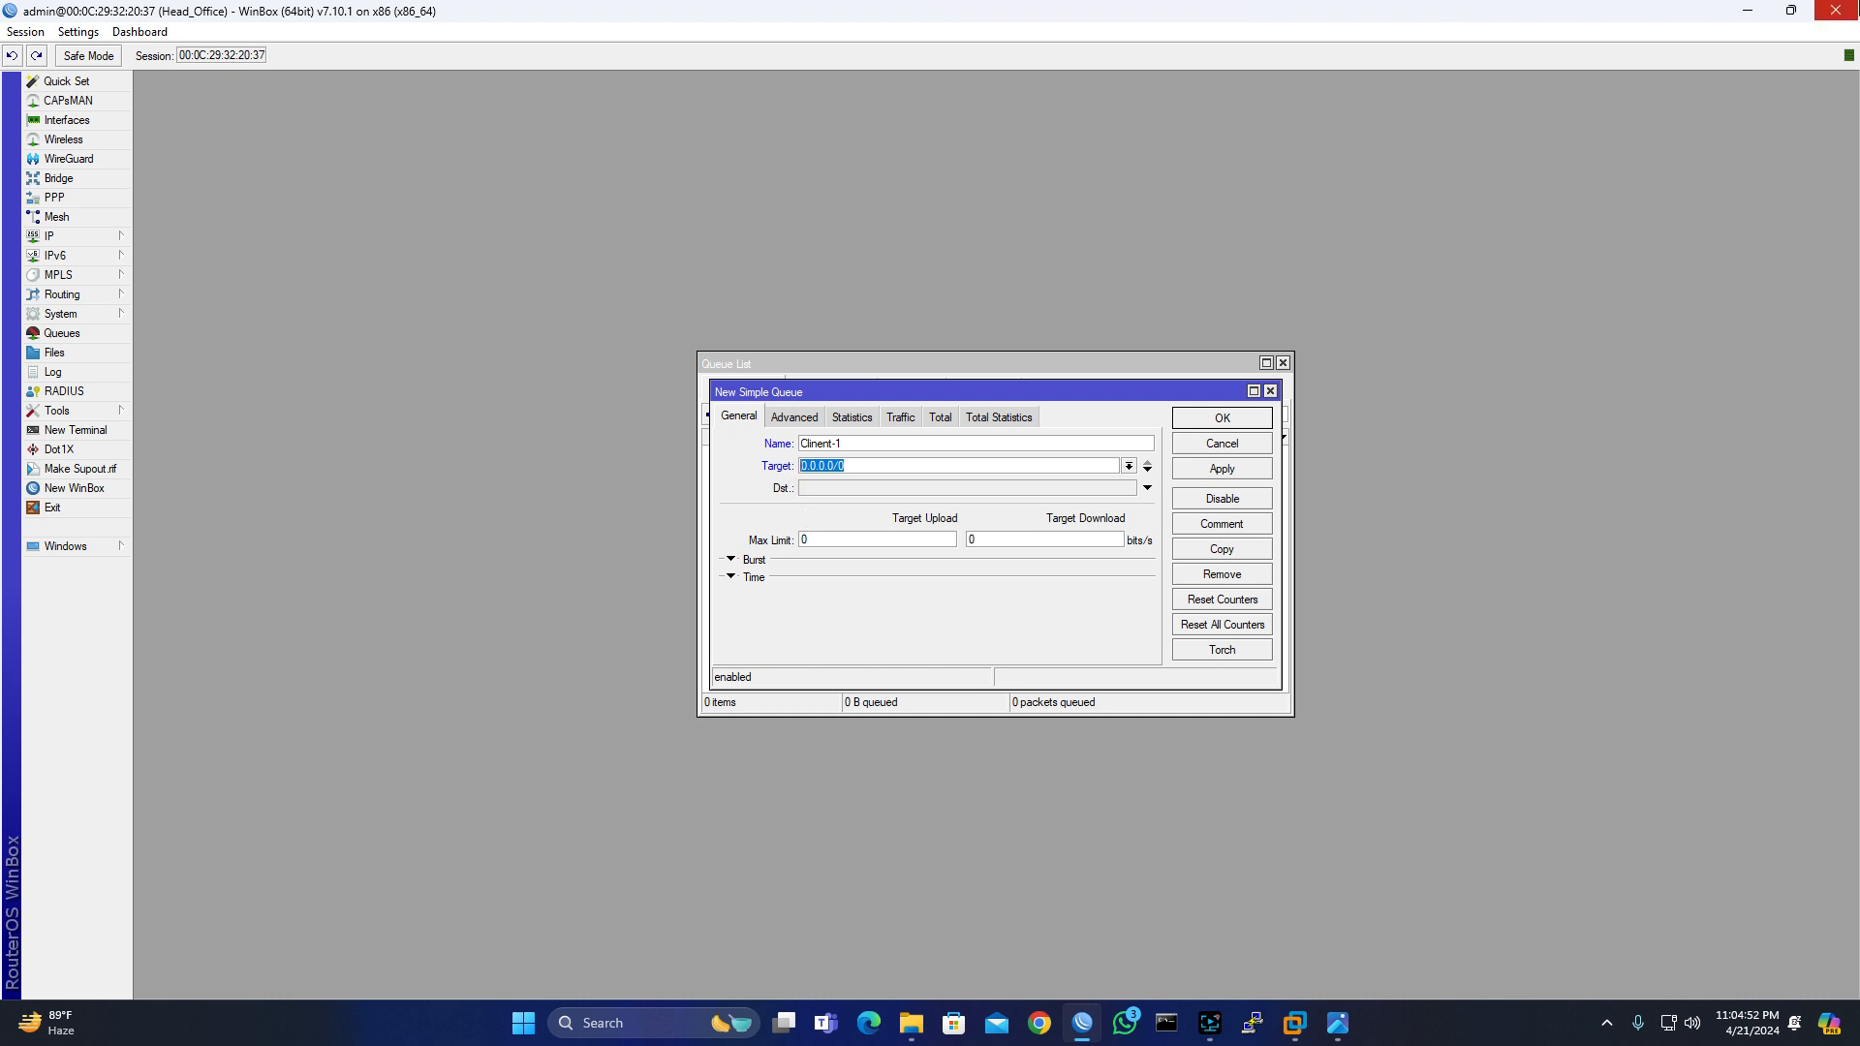
type("10.10.")
type("10.")
type("10.")
key("BackSpace")
key("BackSpace")
key("BackSpace")
double_click(815, 545)
type("300k")
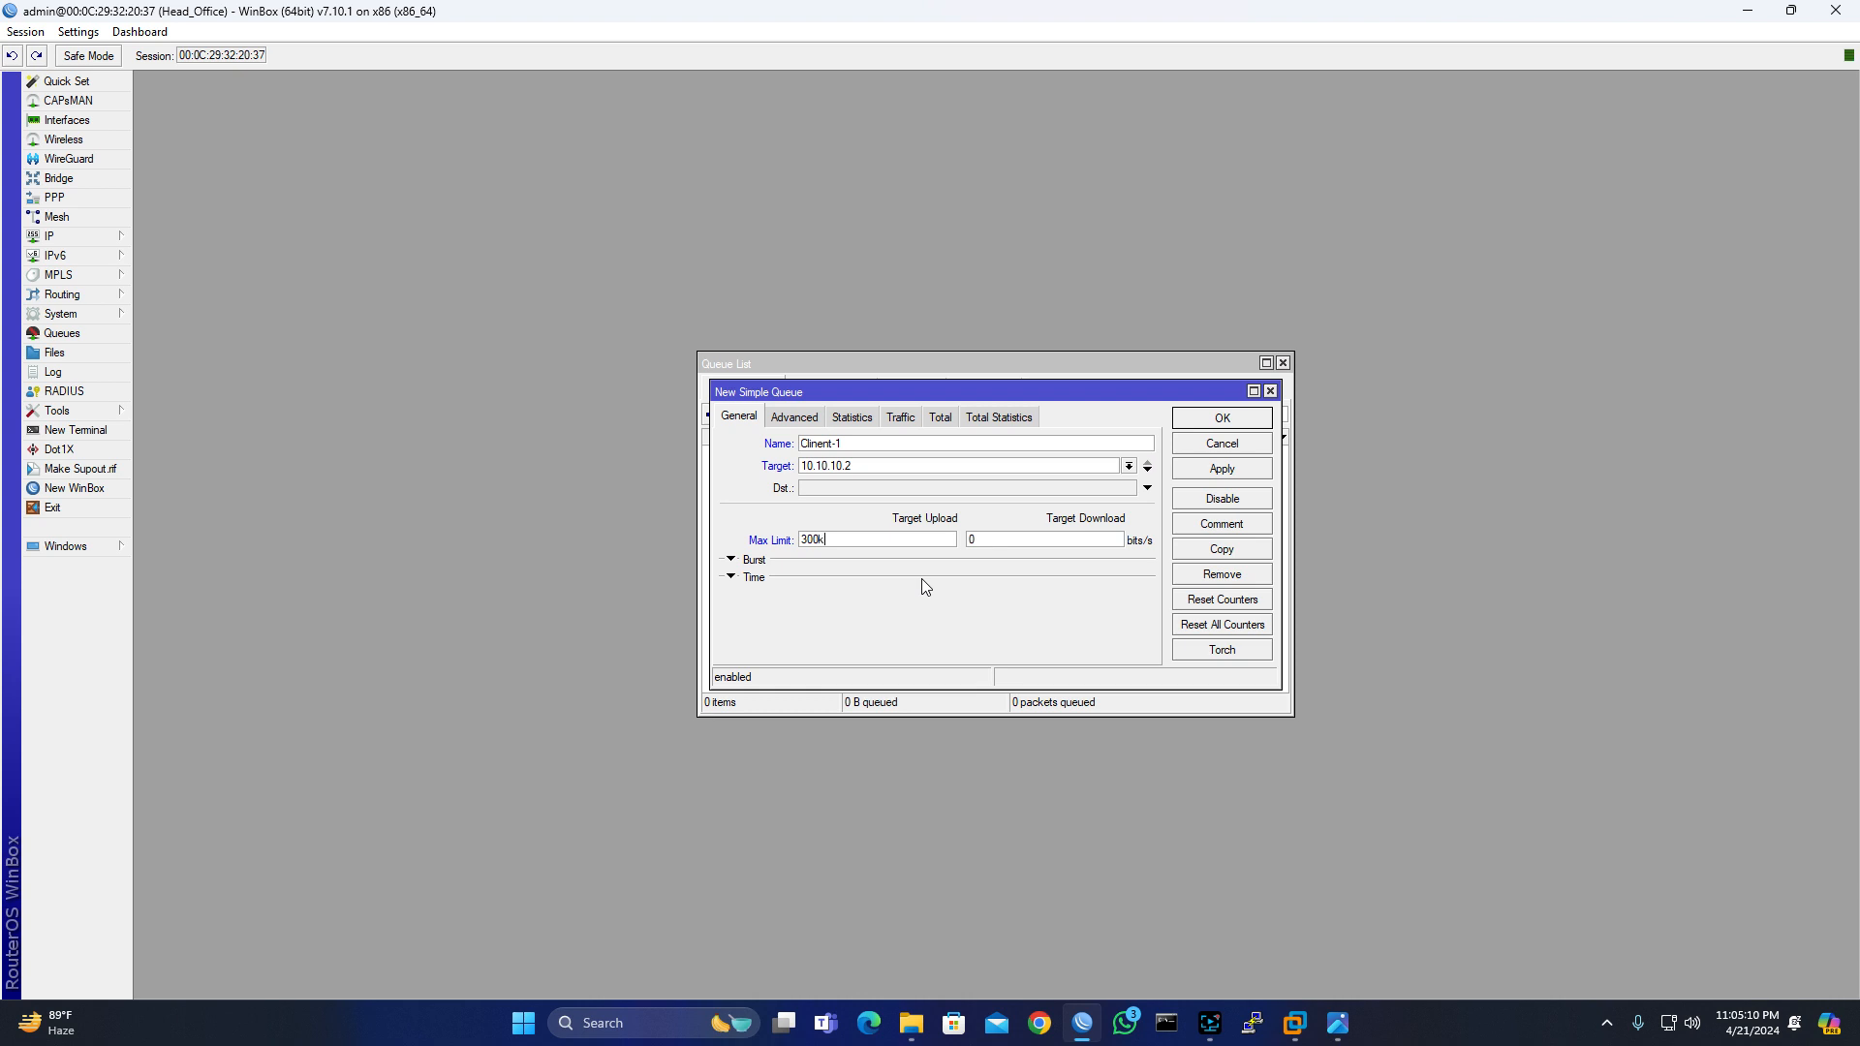
double_click(984, 548)
type("300k")
left_click(1235, 471)
left_click(1228, 428)
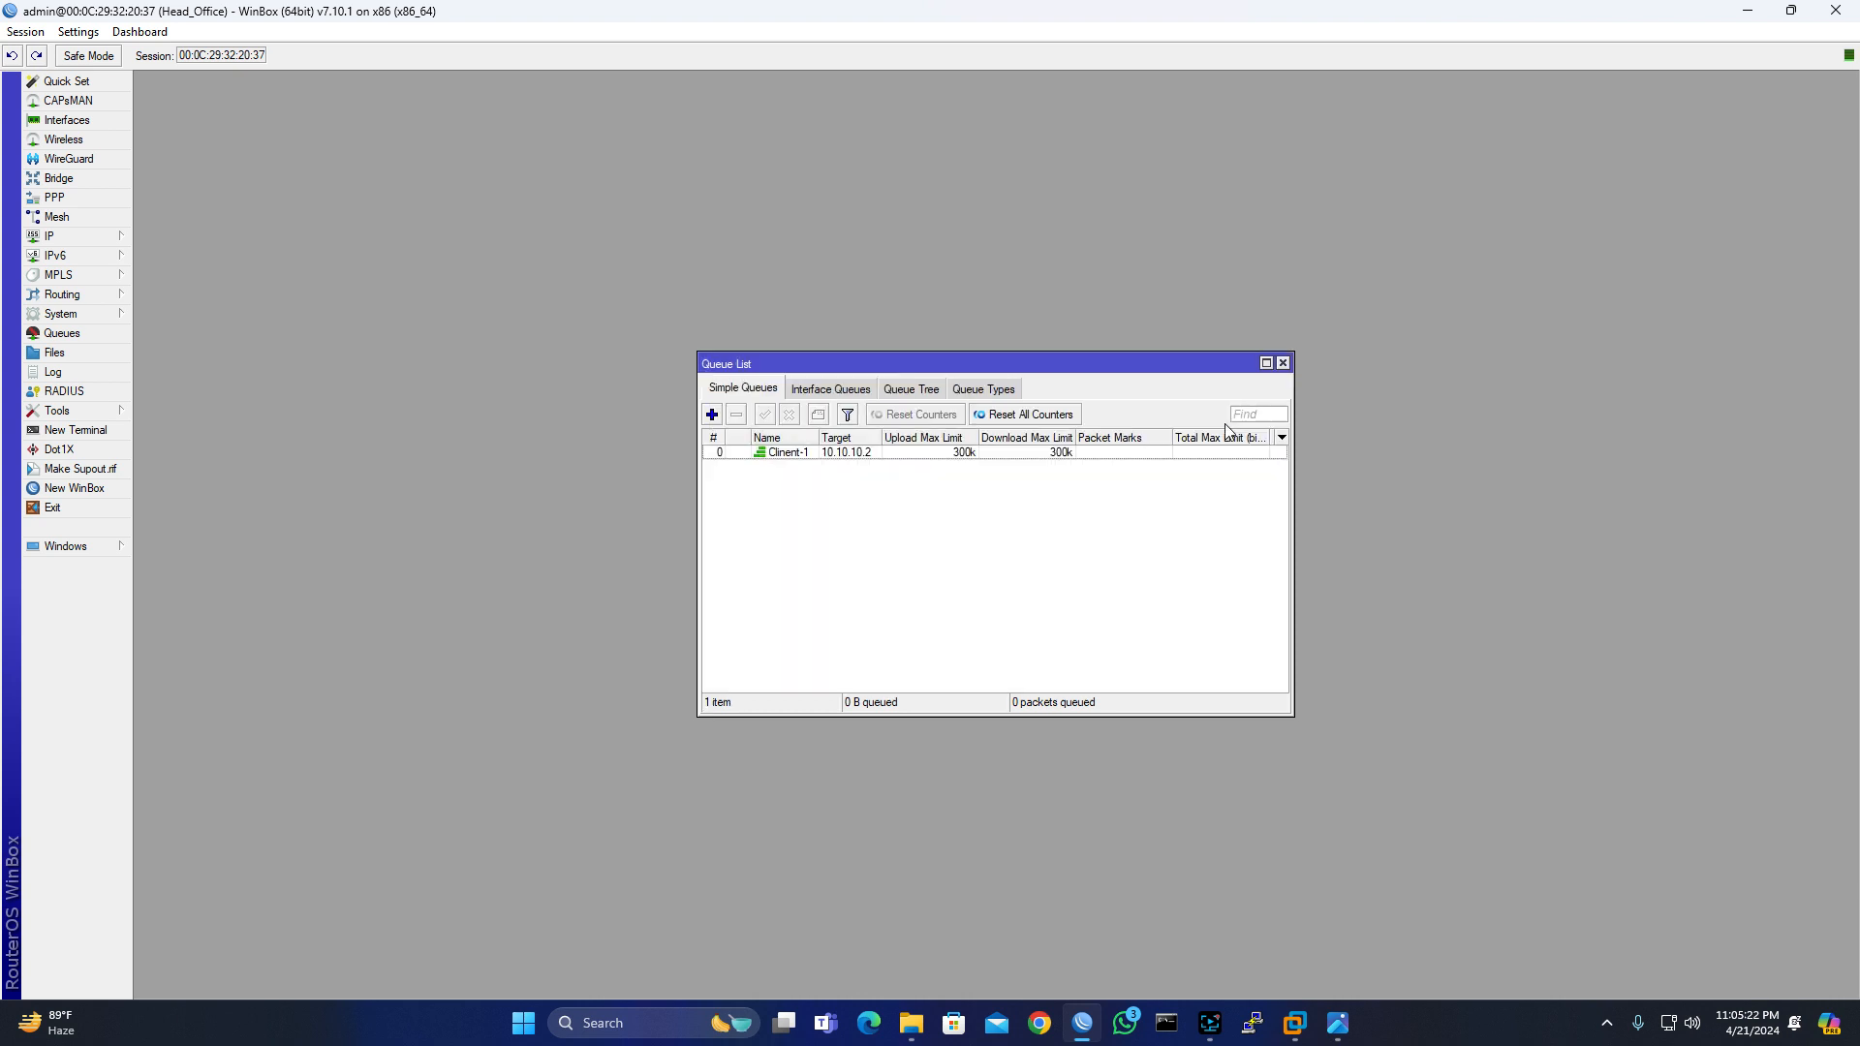
- Add a simple queue named Client-2 for target 10.10.10.3 with upload and download max limits of 200k
left_click(711, 416)
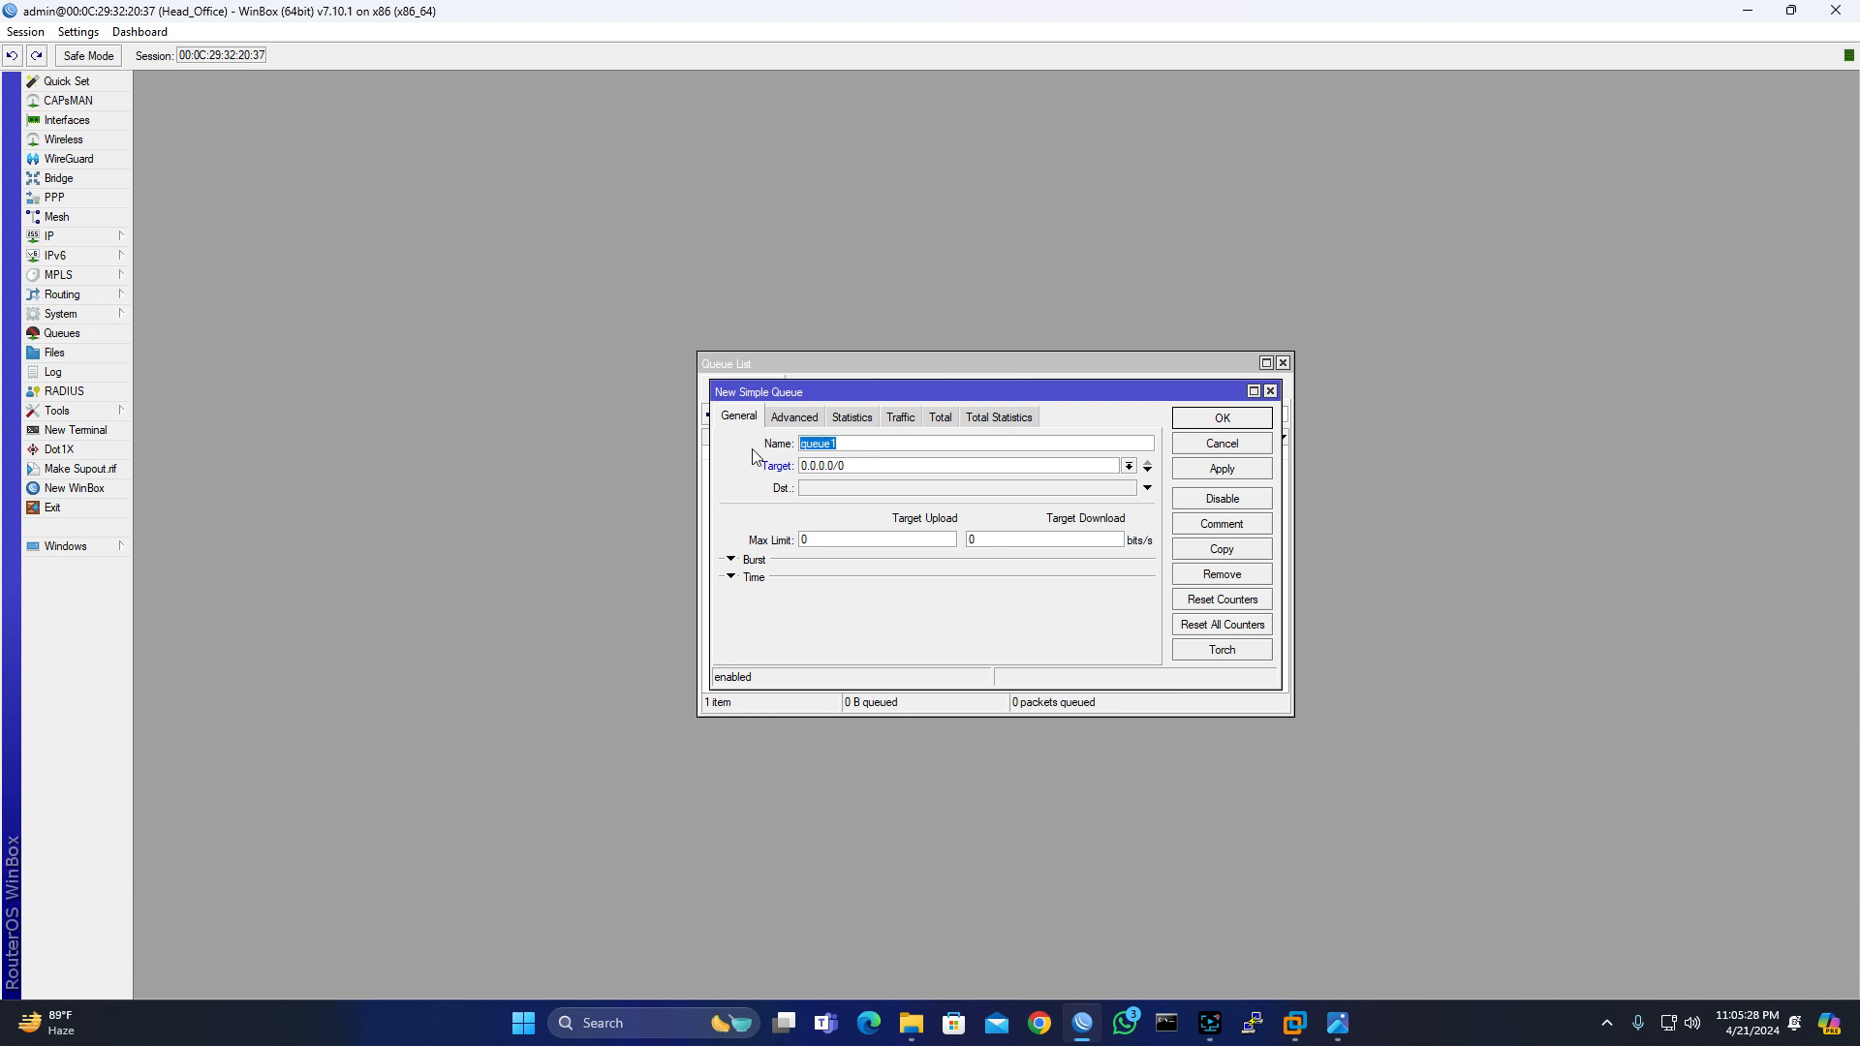
type("Client-2")
left_click_drag(851, 466, 764, 469)
type("10.10.10.3")
left_click_drag(810, 540, 783, 552)
type("200k")
key("Tab")
type("200")
left_click(1225, 468)
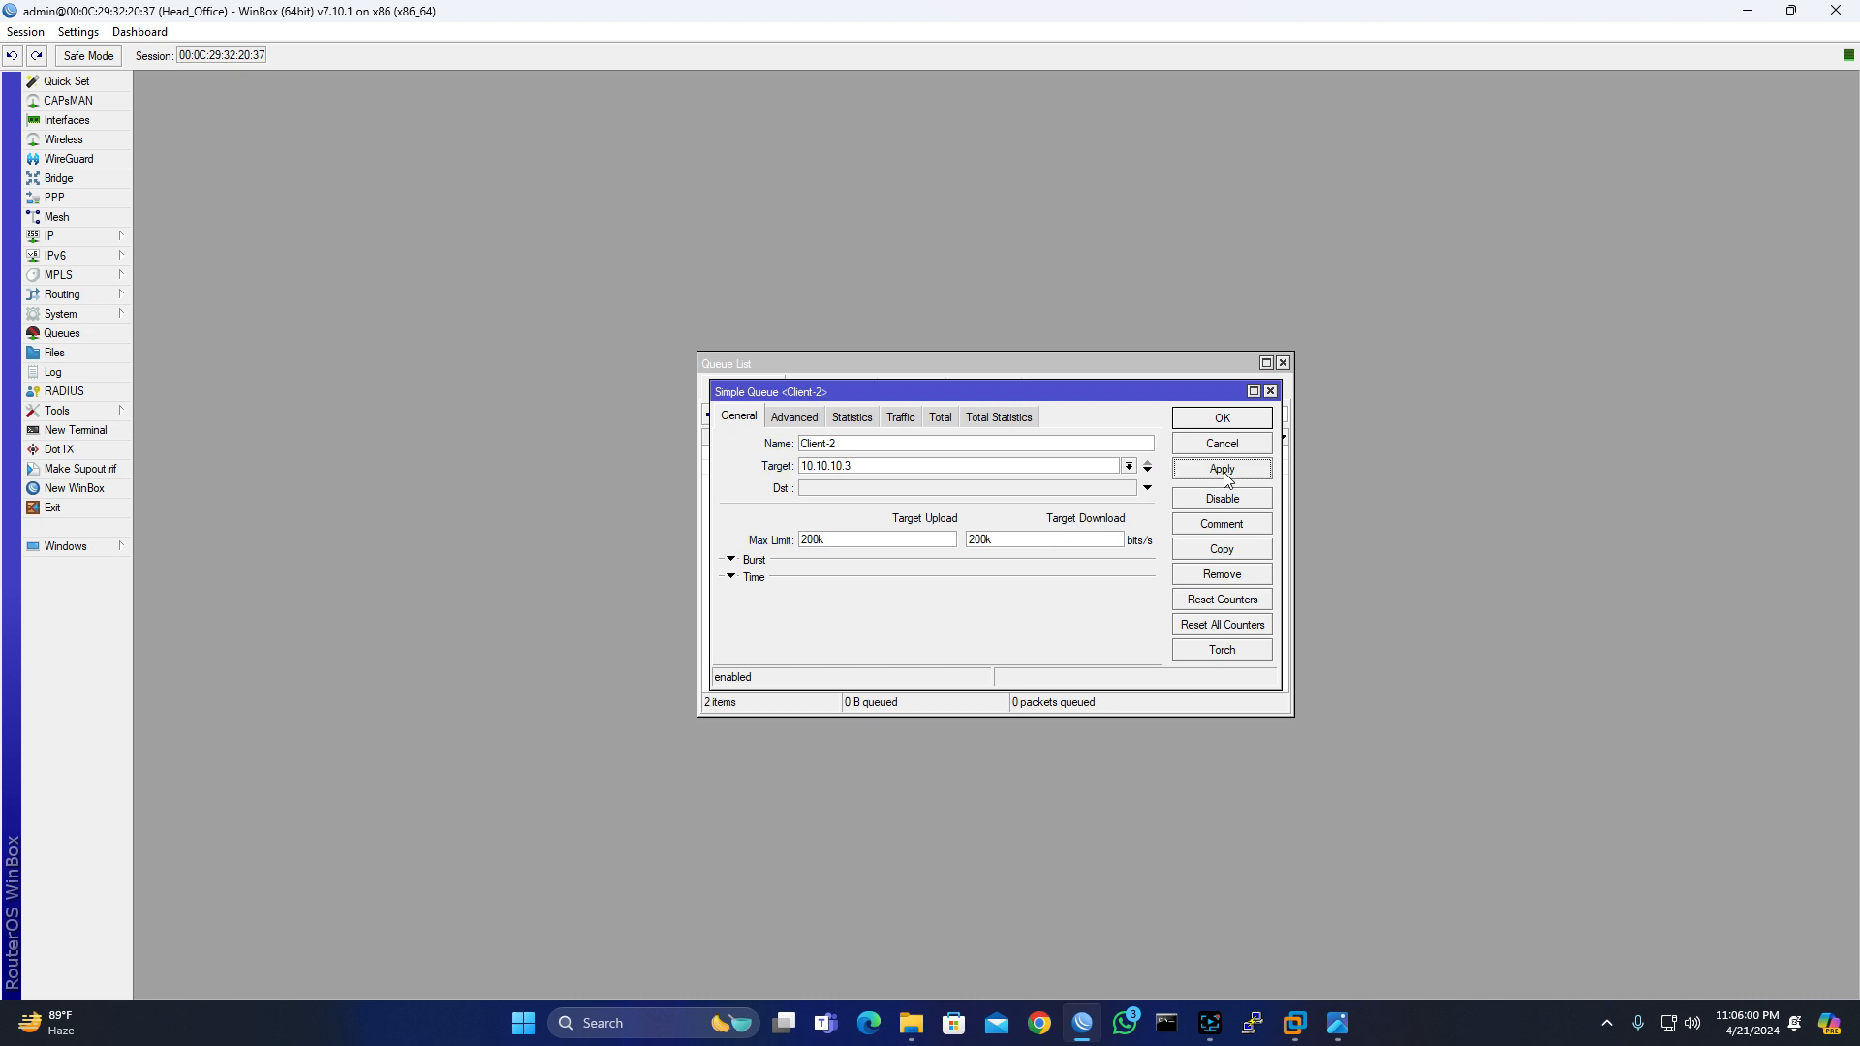
left_click(1222, 418)
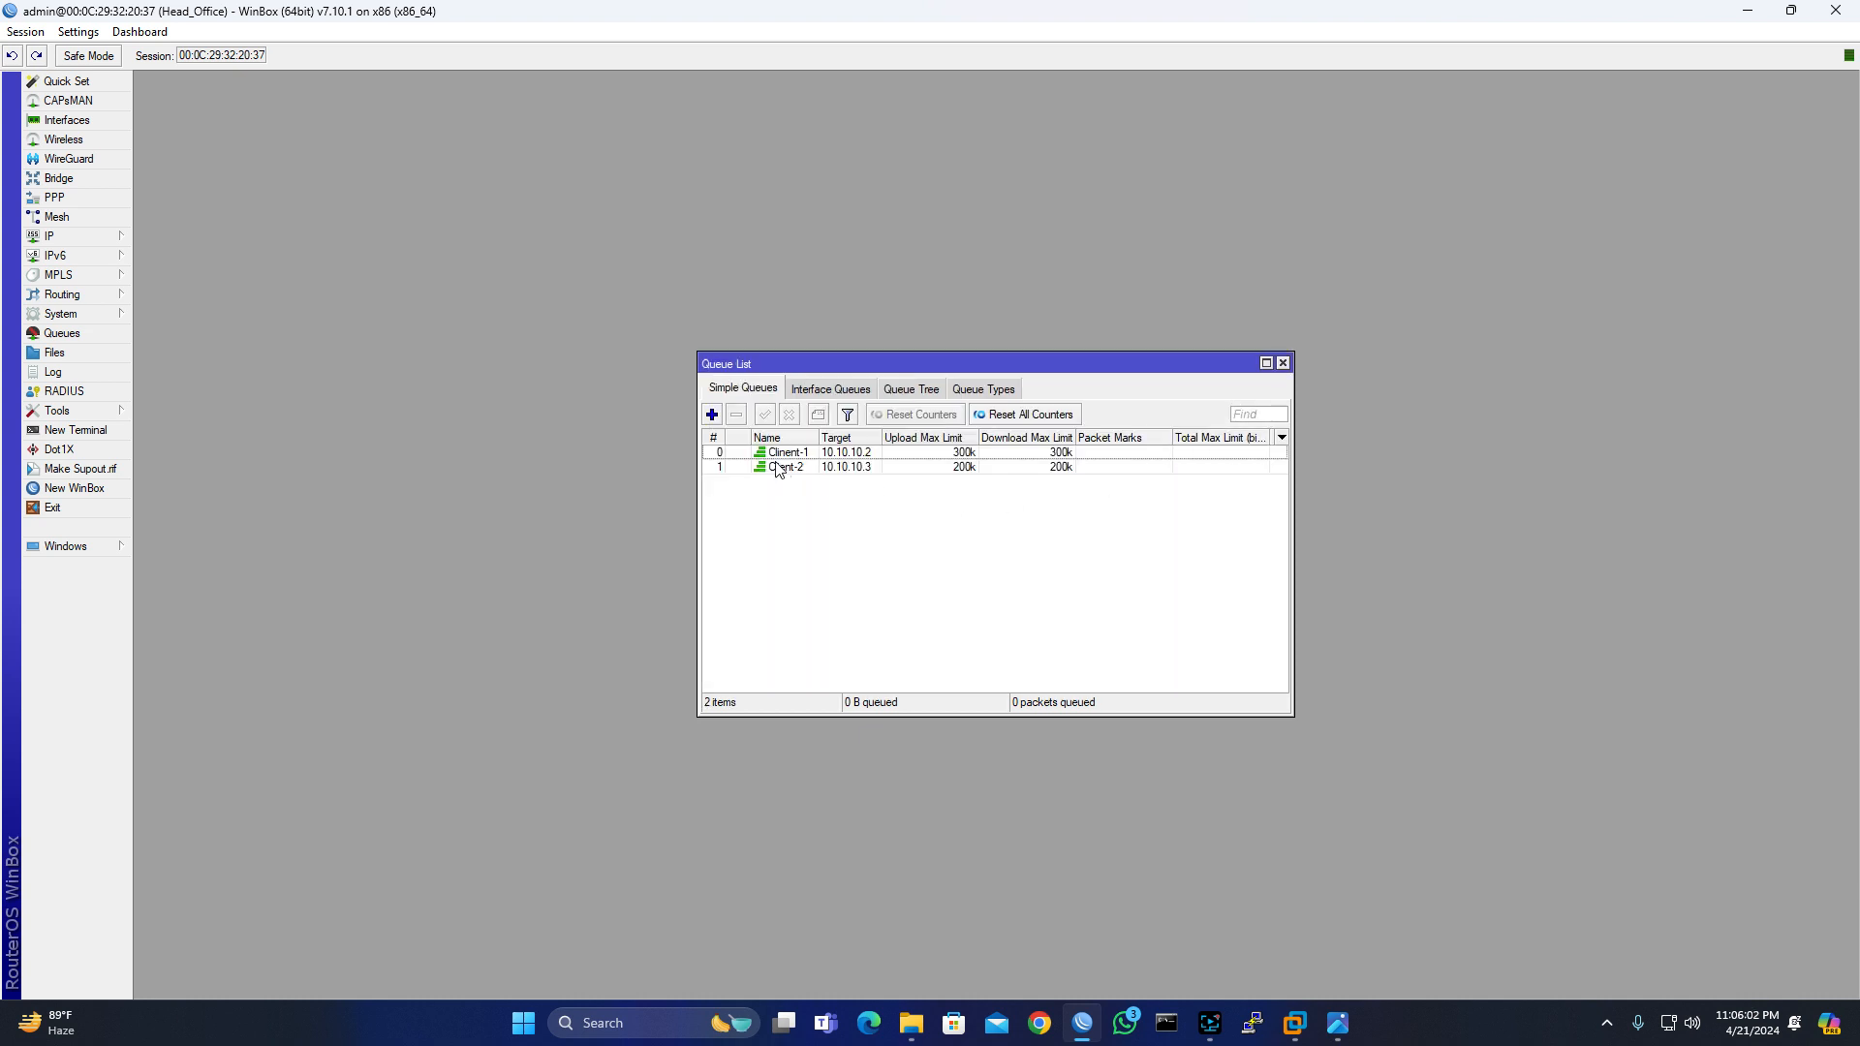
- Add a simple queue named Client-3 for target 10.10.10.4 with upload and download max limits of 100k
left_click(713, 418)
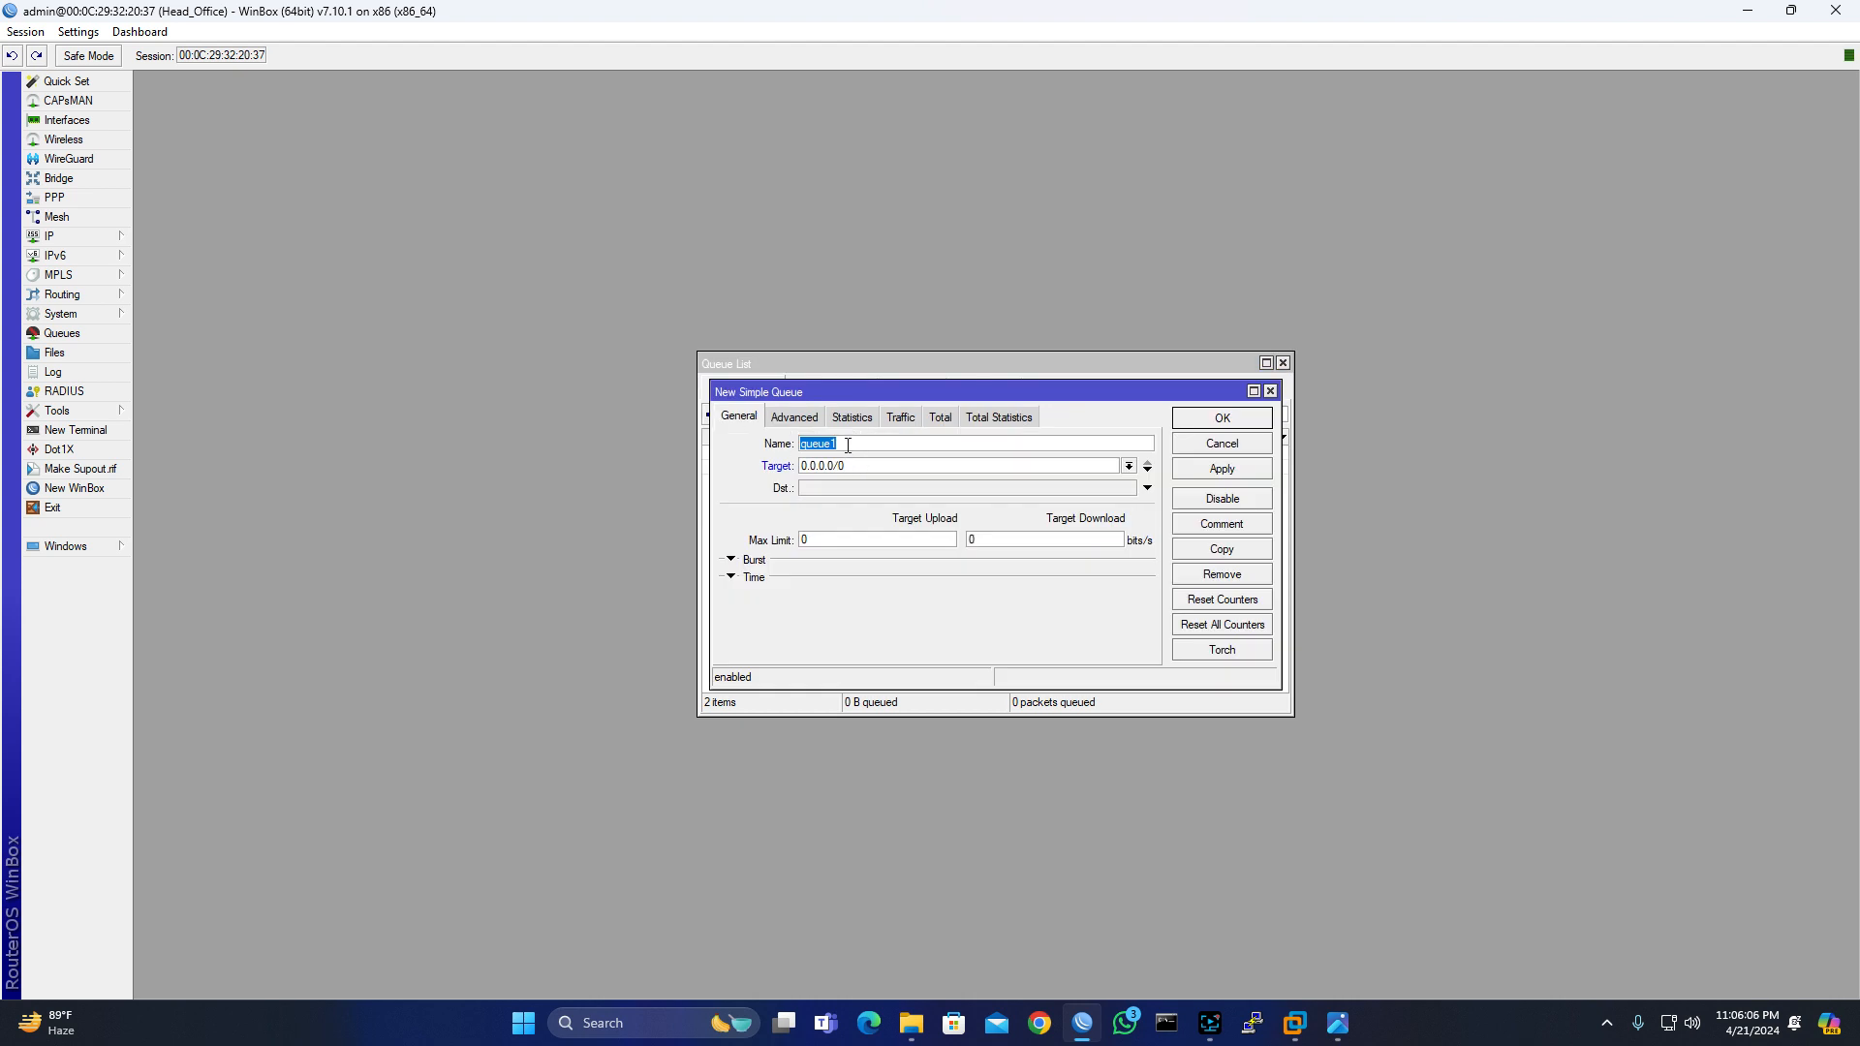
type("Client-3")
key("Tab")
type("10.10.10")
left_click_drag(809, 539, 783, 537)
type("100k")
left_click_drag(980, 538, 945, 540)
type("100")
left_click(1223, 471)
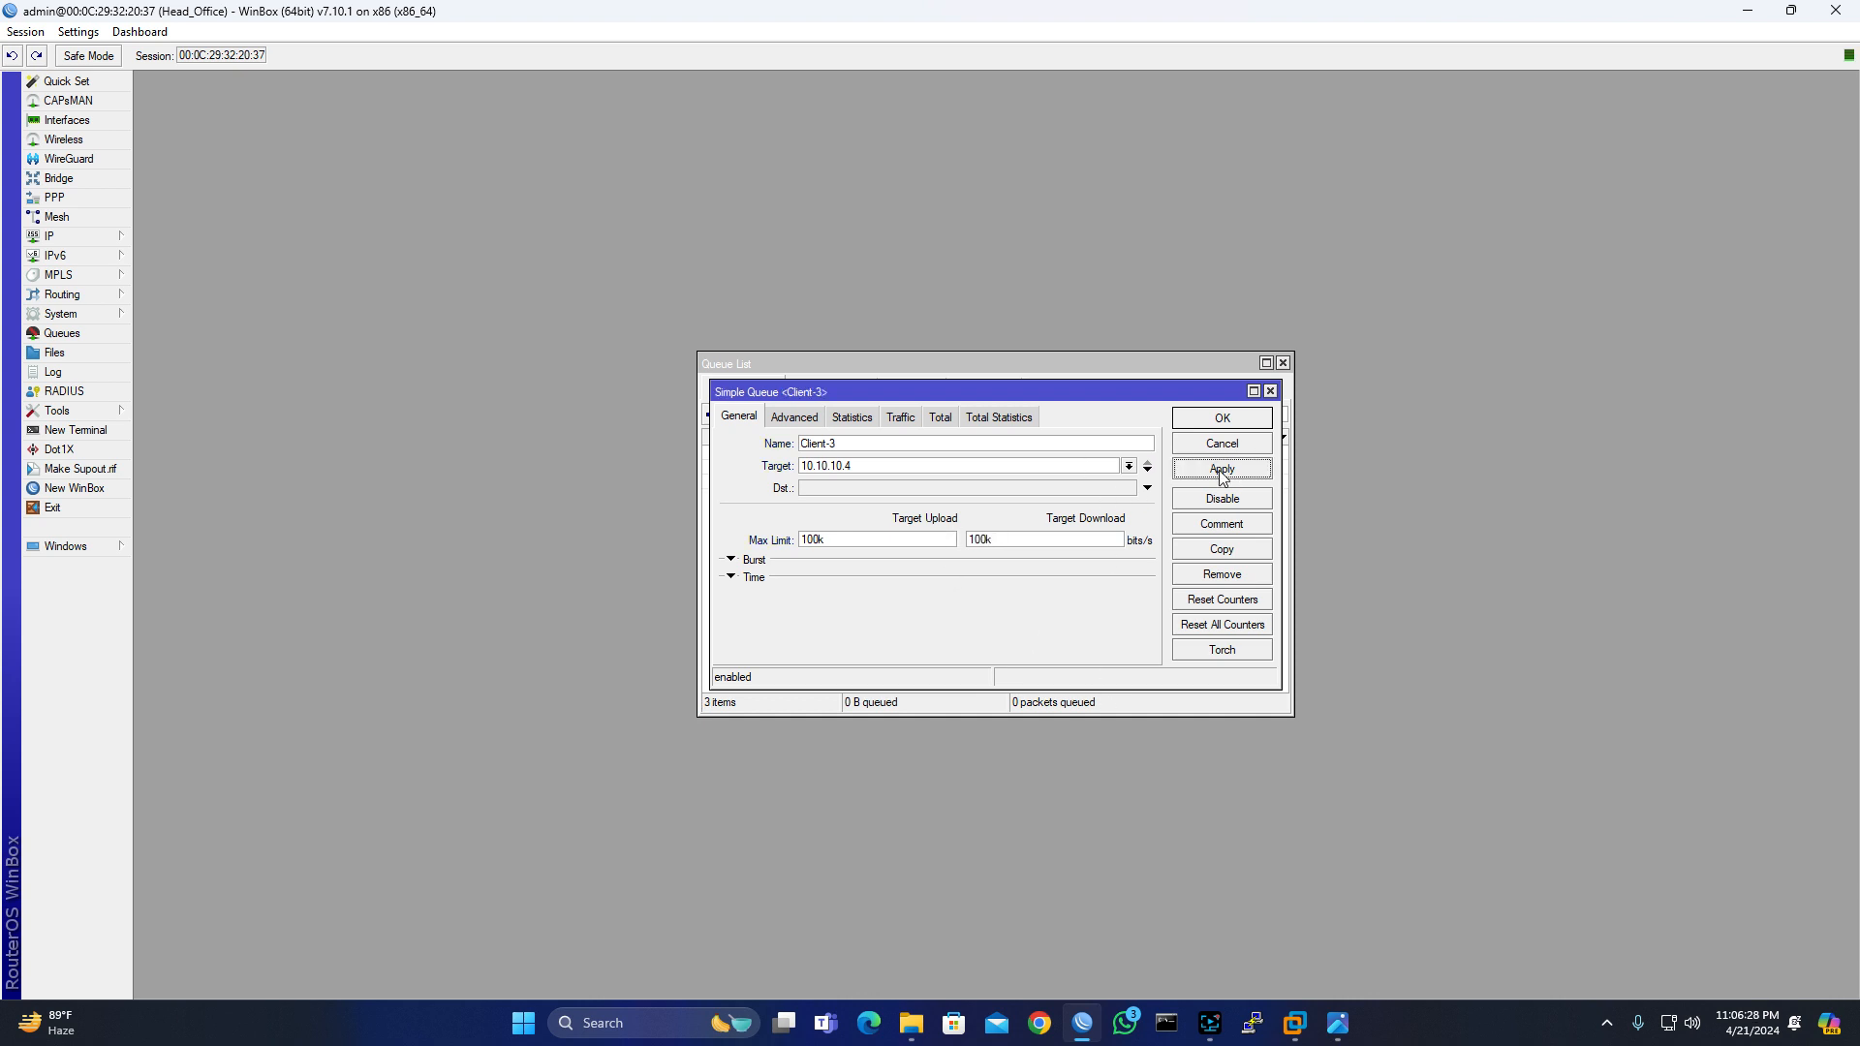
left_click(1245, 420)
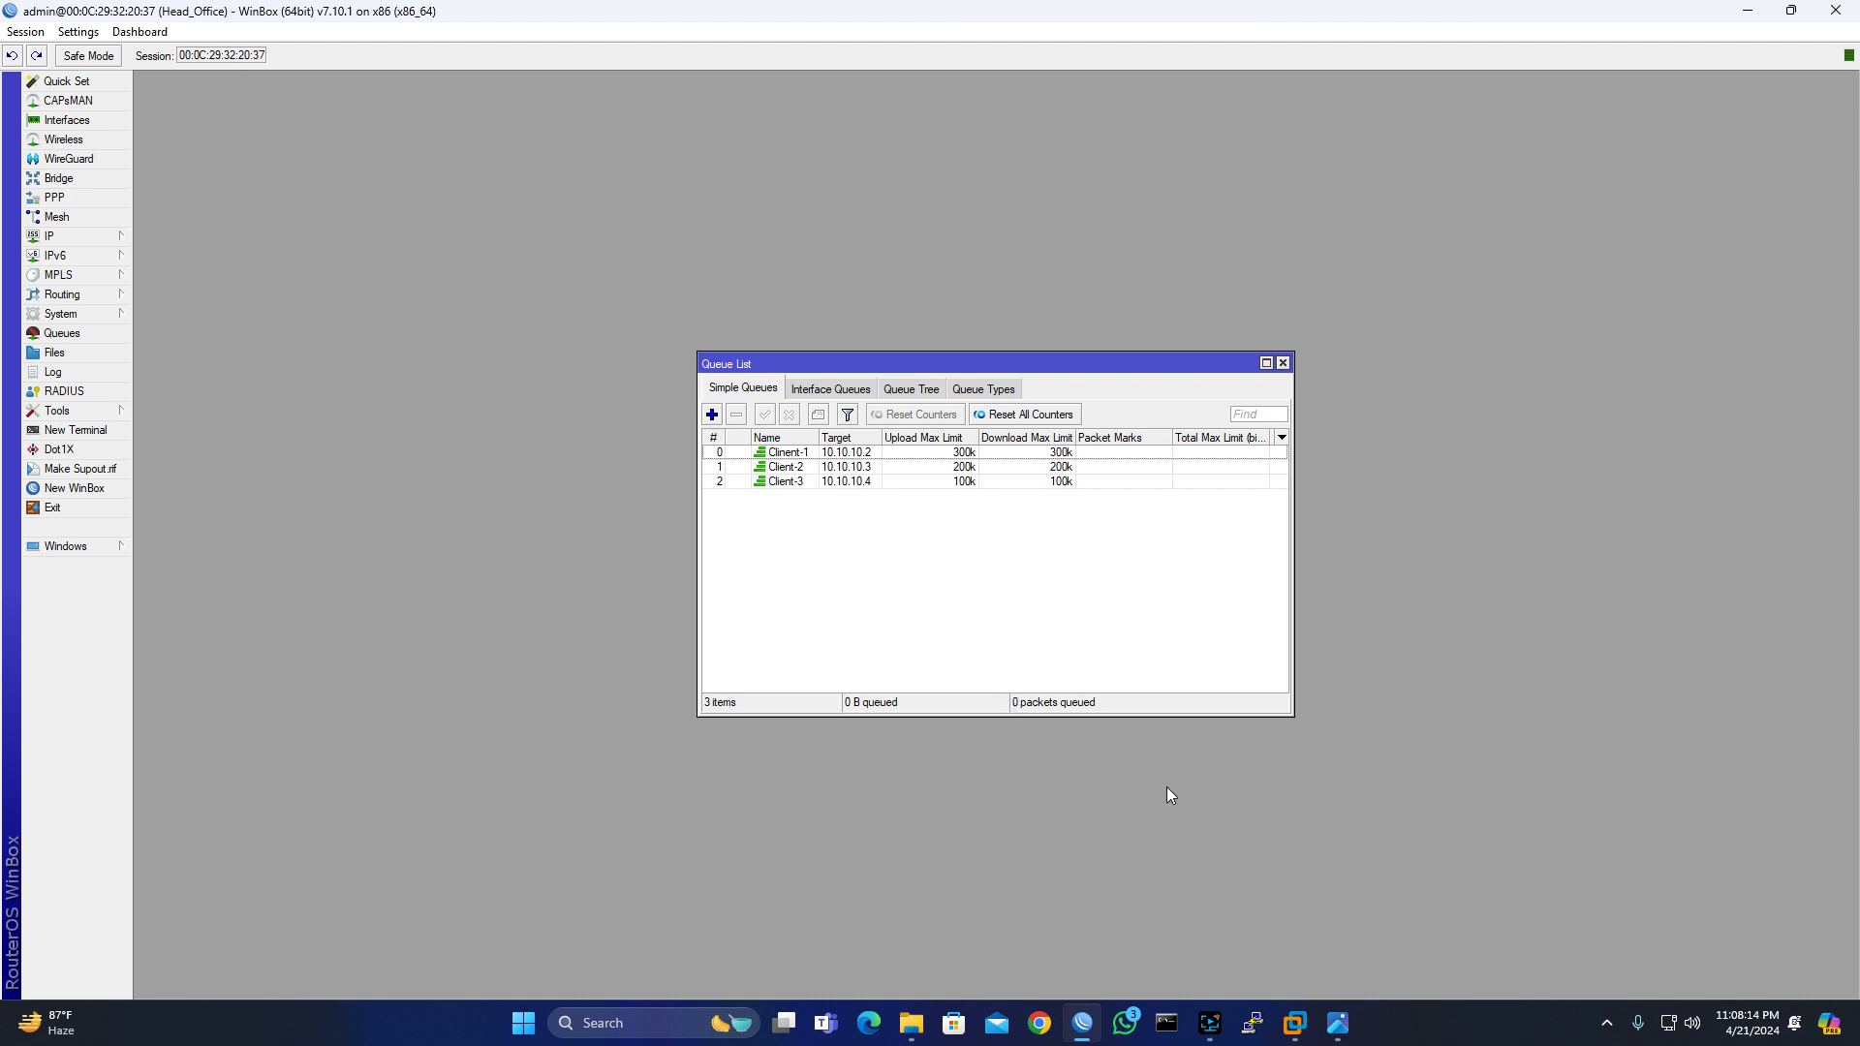
- Switch to the Client-1 virtual machine in VMware Workstation and rerun its Fast.com speed test
mouse_move(1298, 1030)
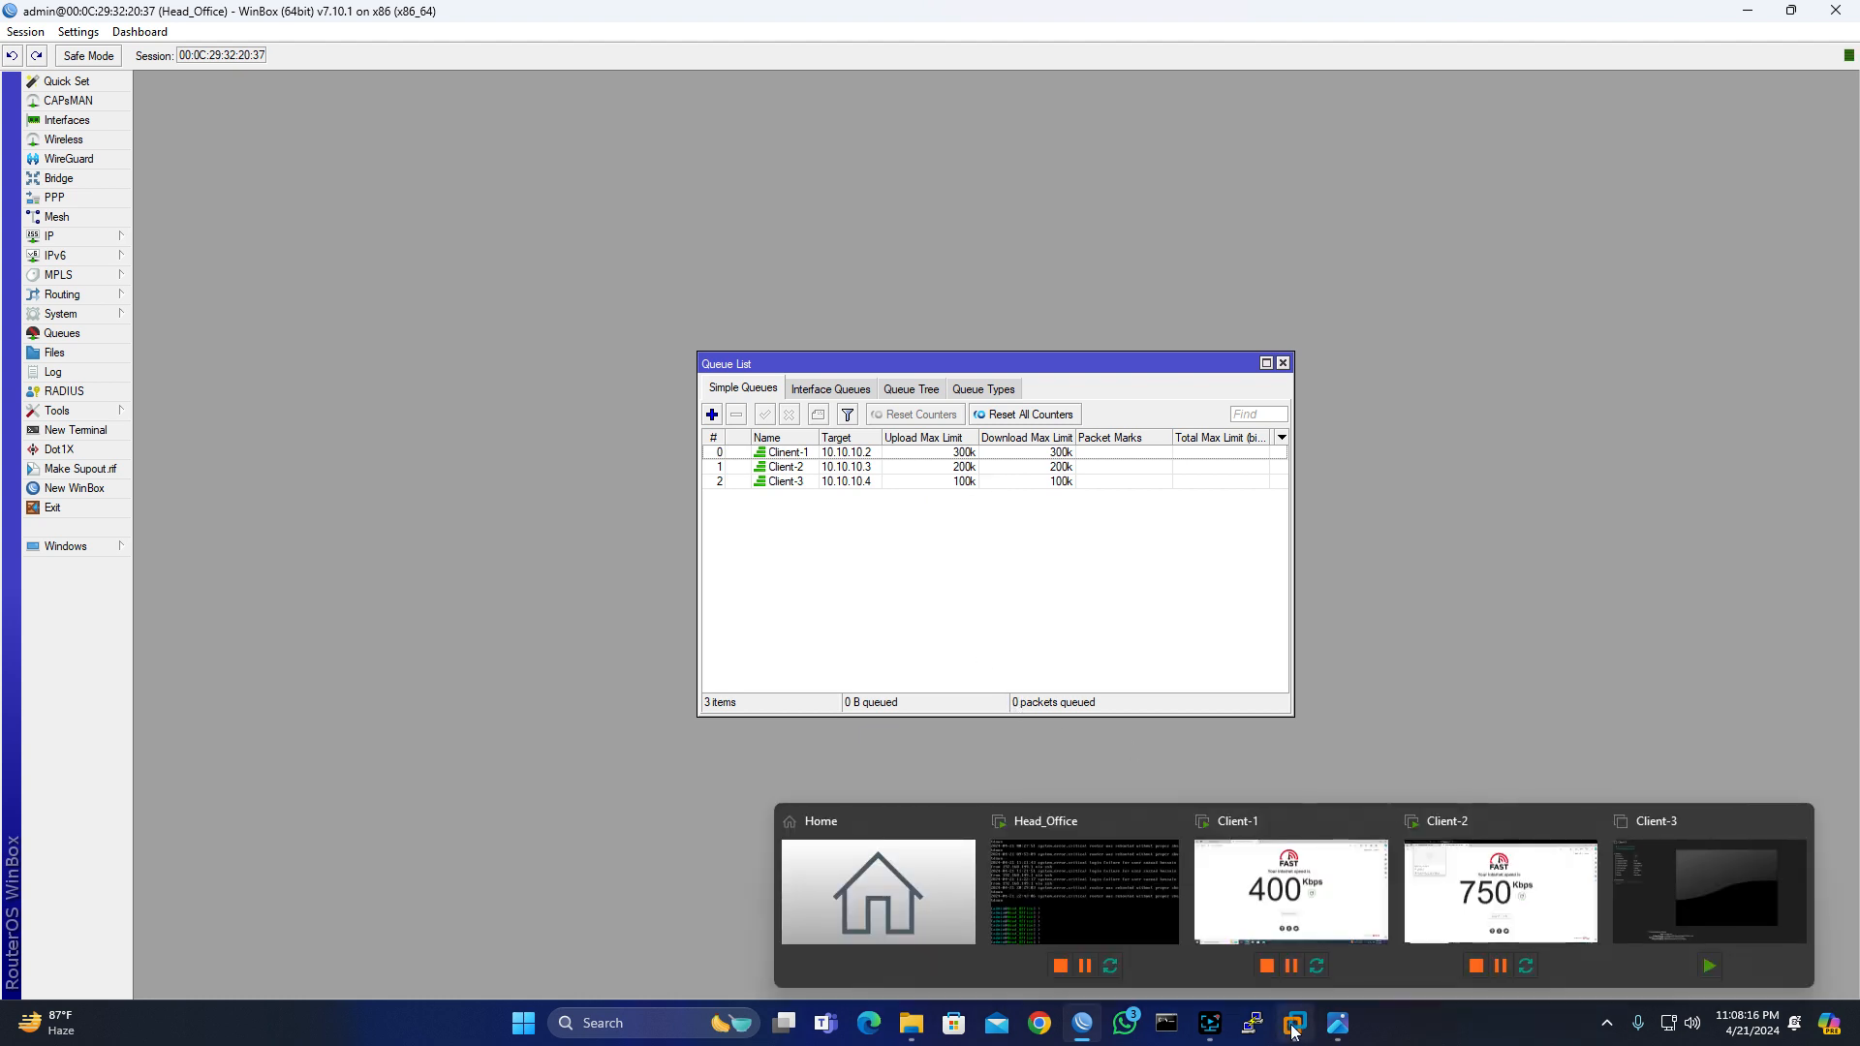
left_click(1291, 891)
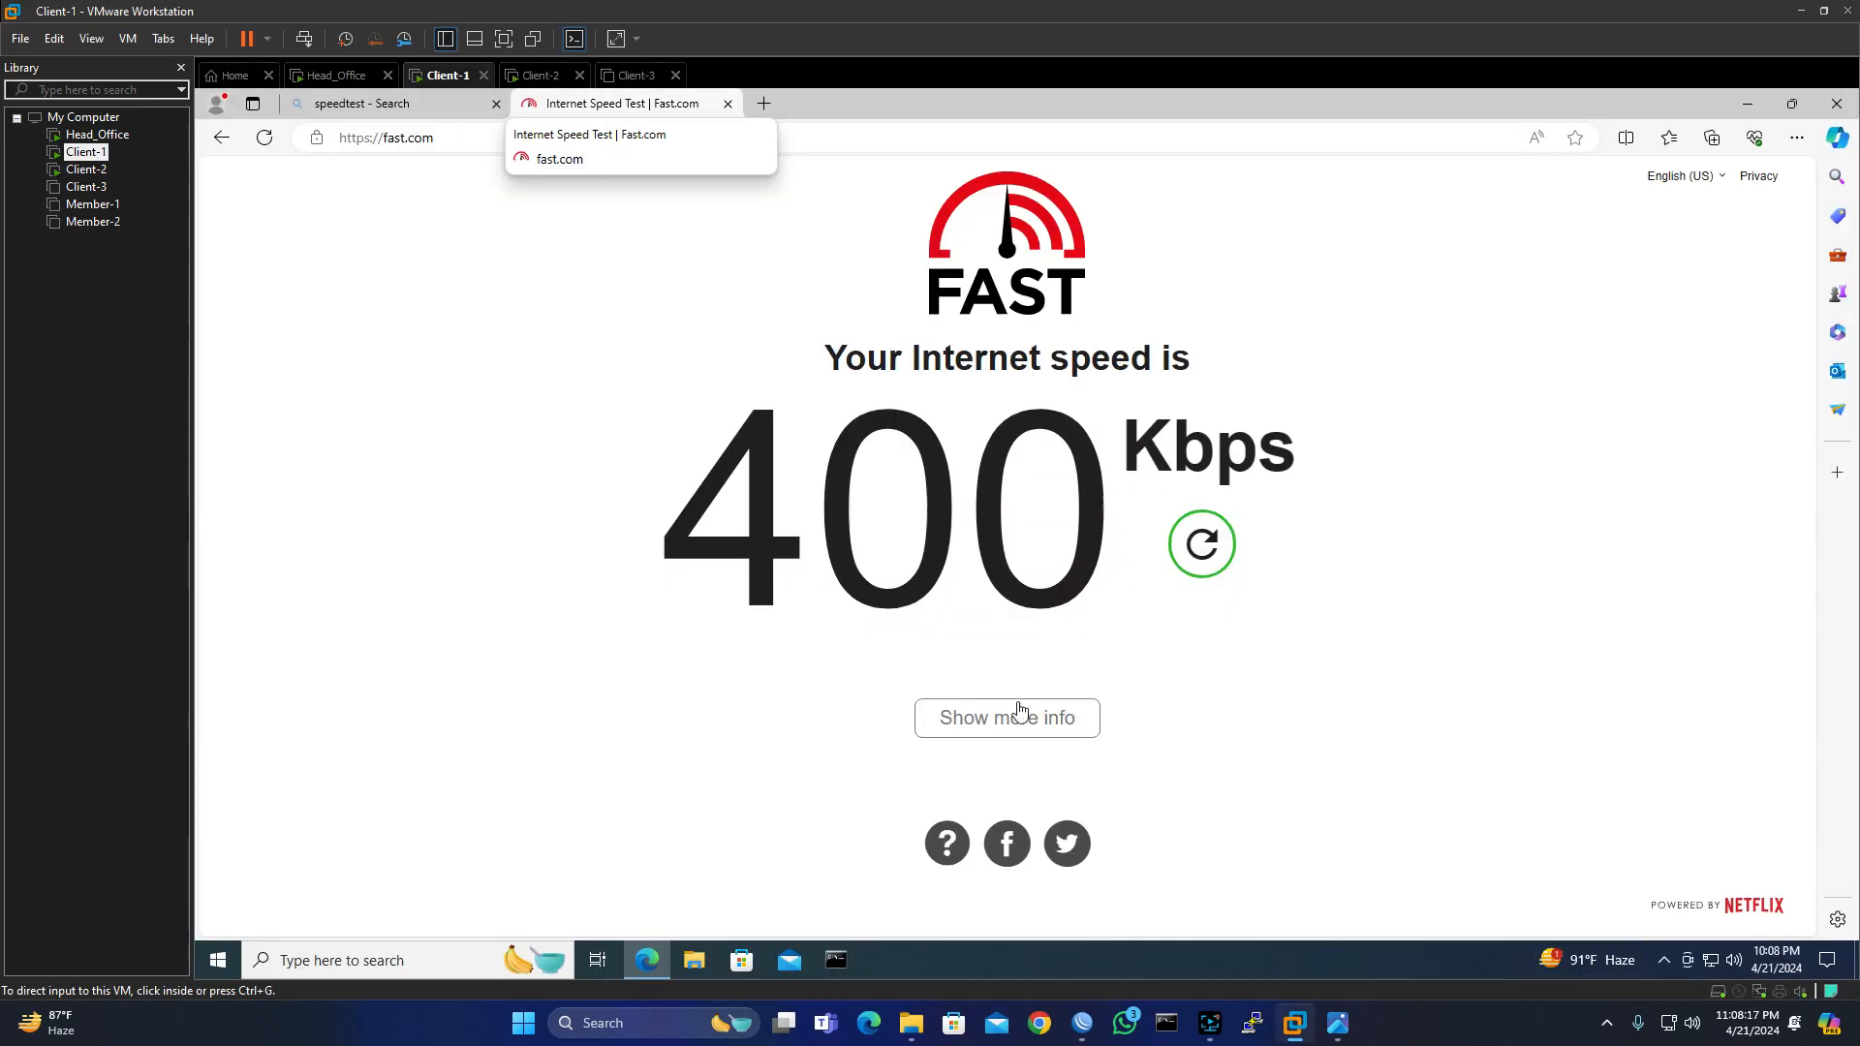
left_click(1205, 544)
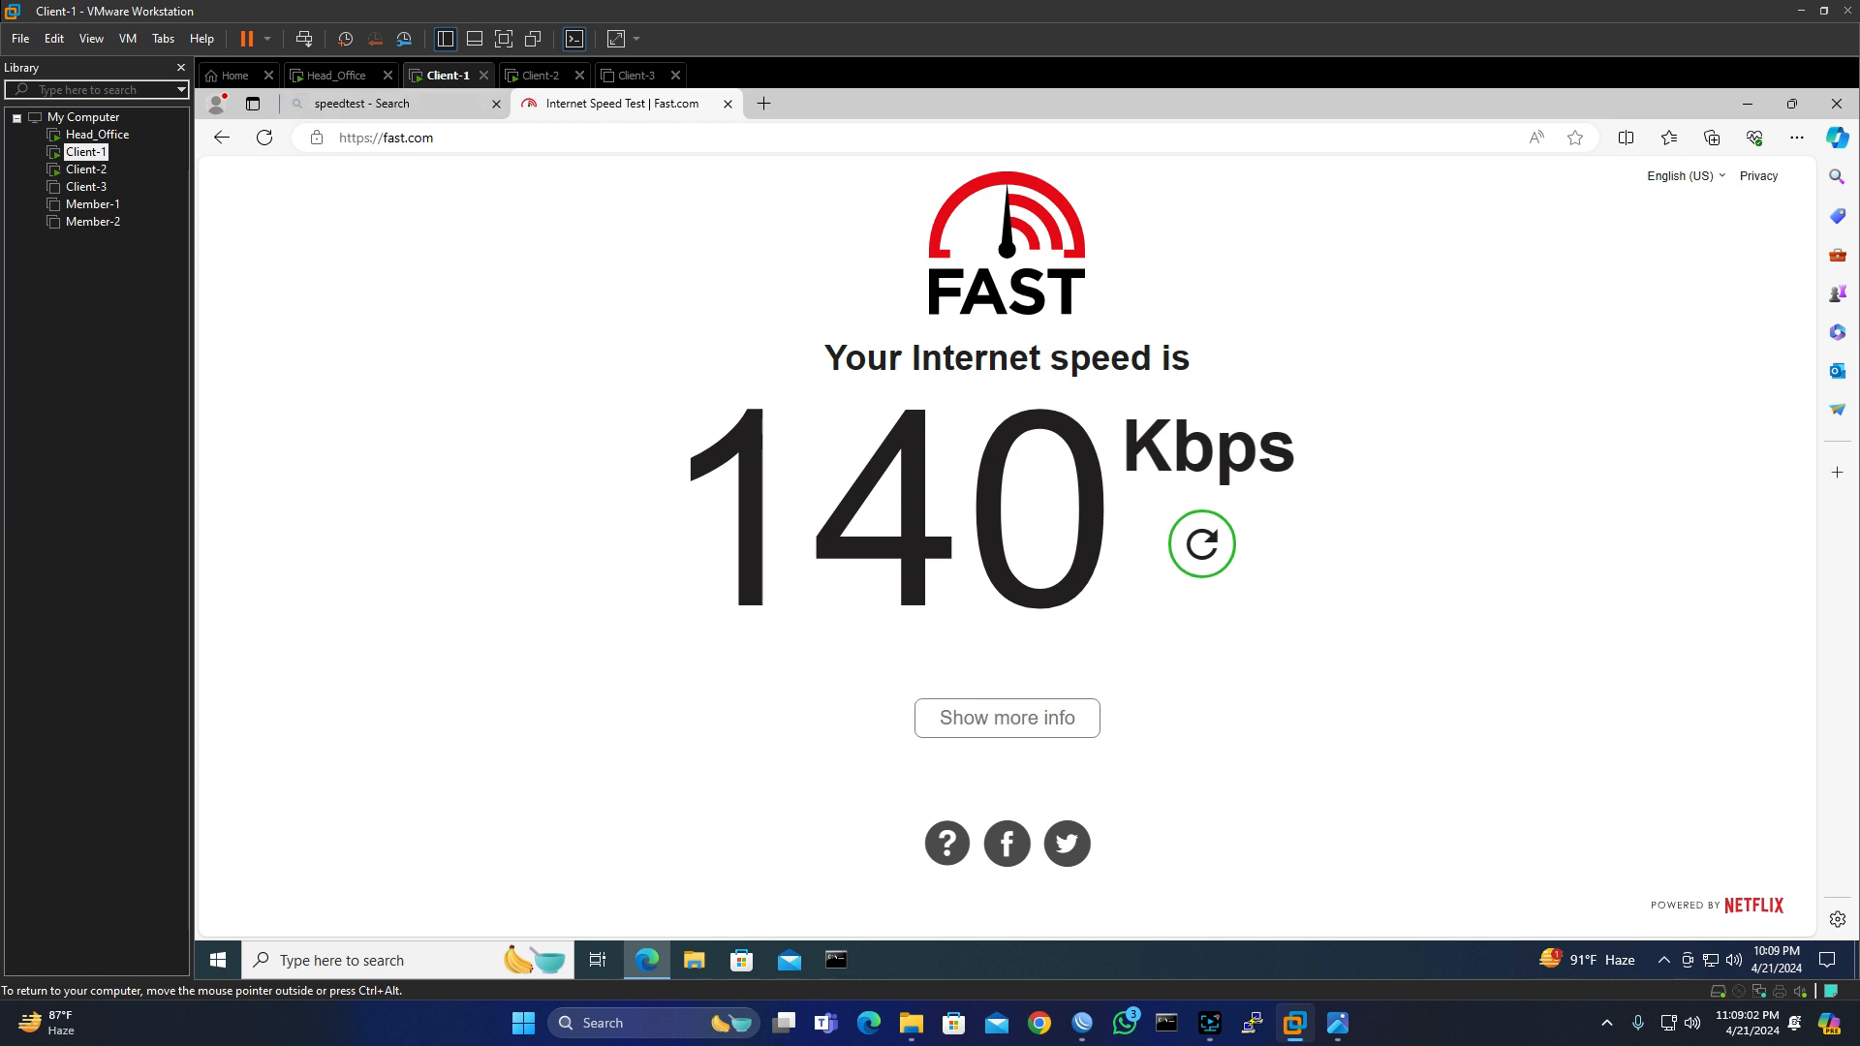
- Search for youtube.com in a new Edge tab on Client-1 and open YouTube from the results
double_click(764, 104)
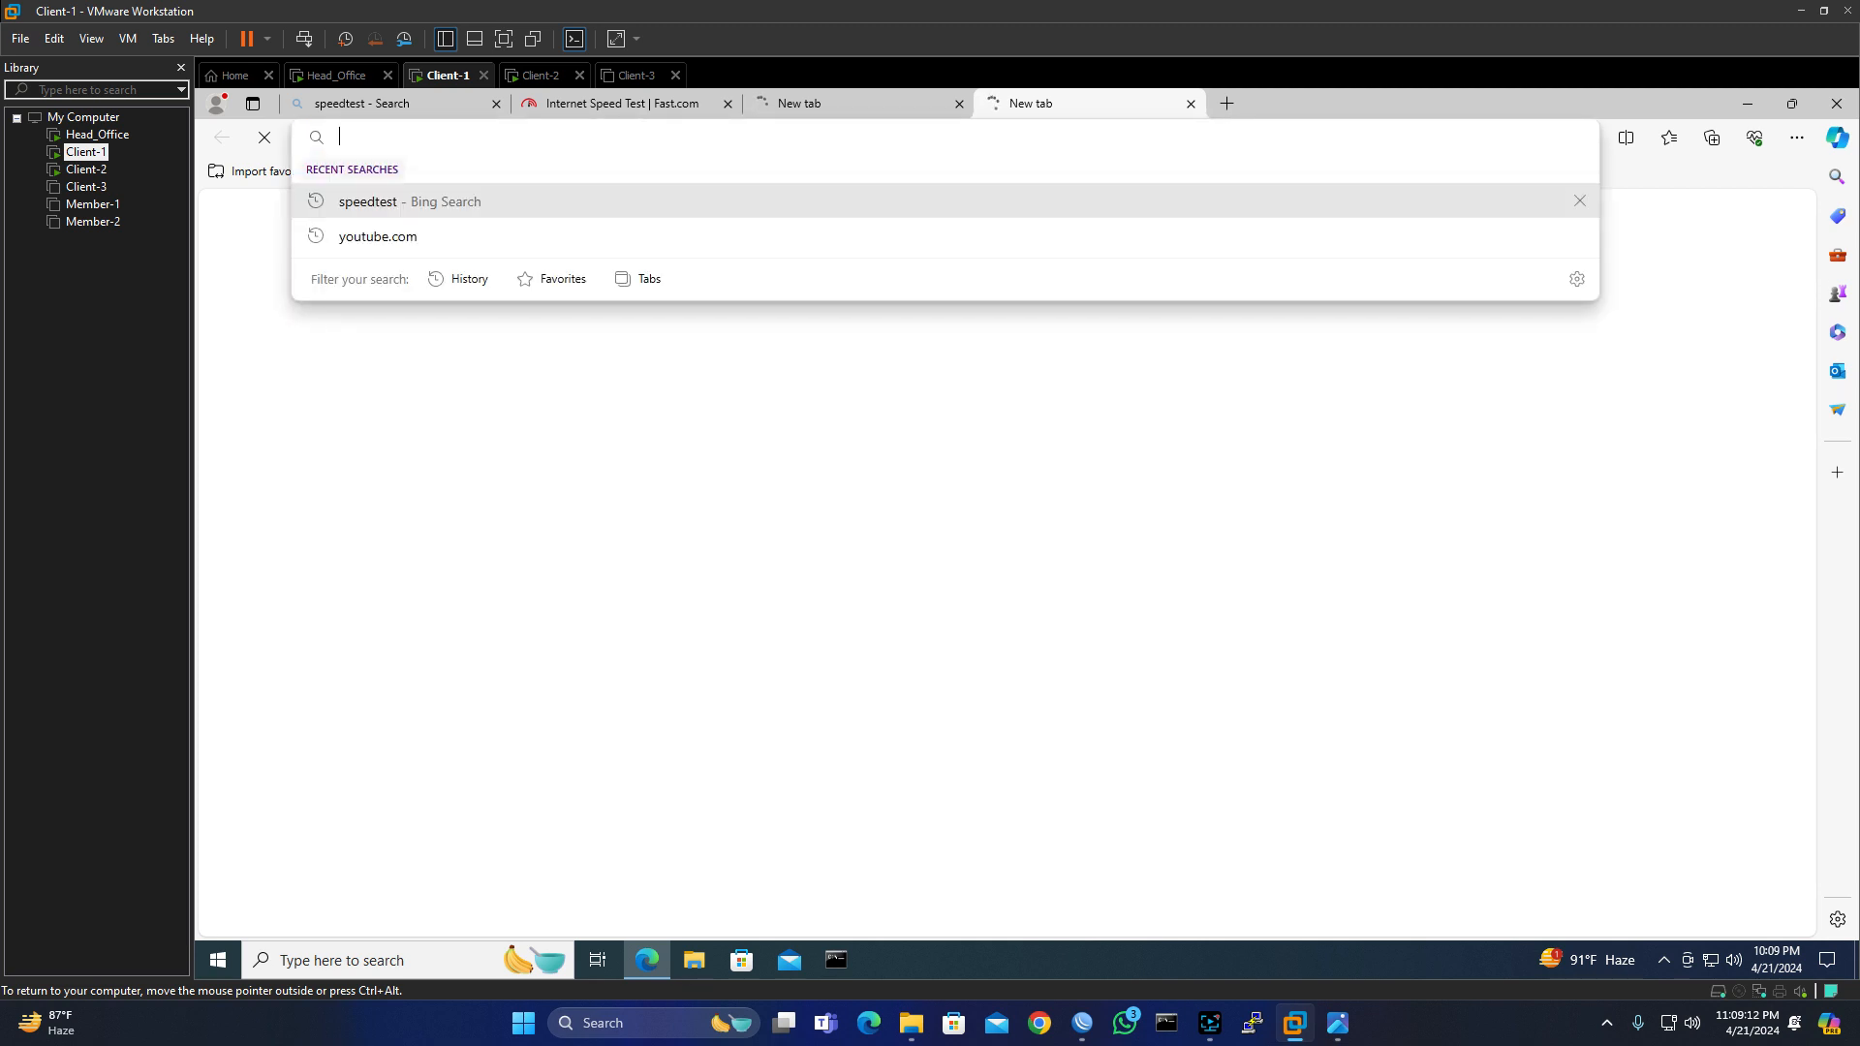
left_click(373, 242)
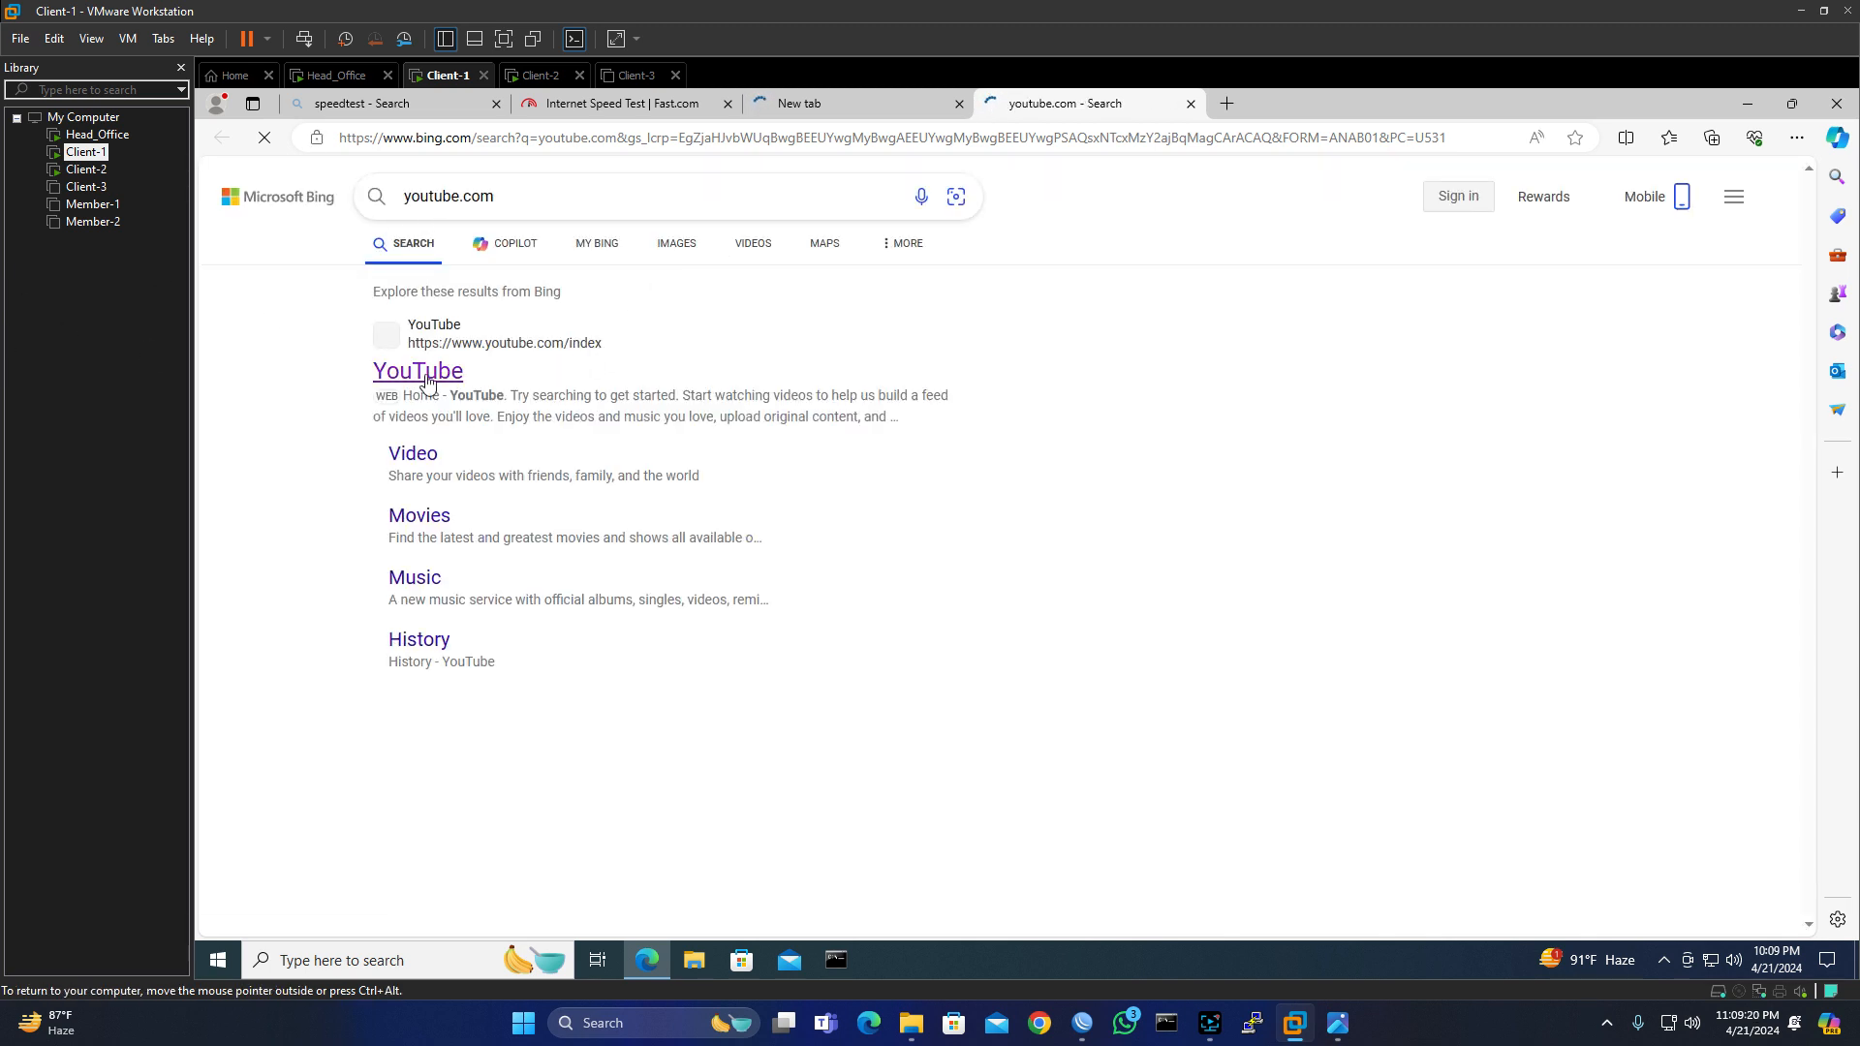
left_click(427, 334)
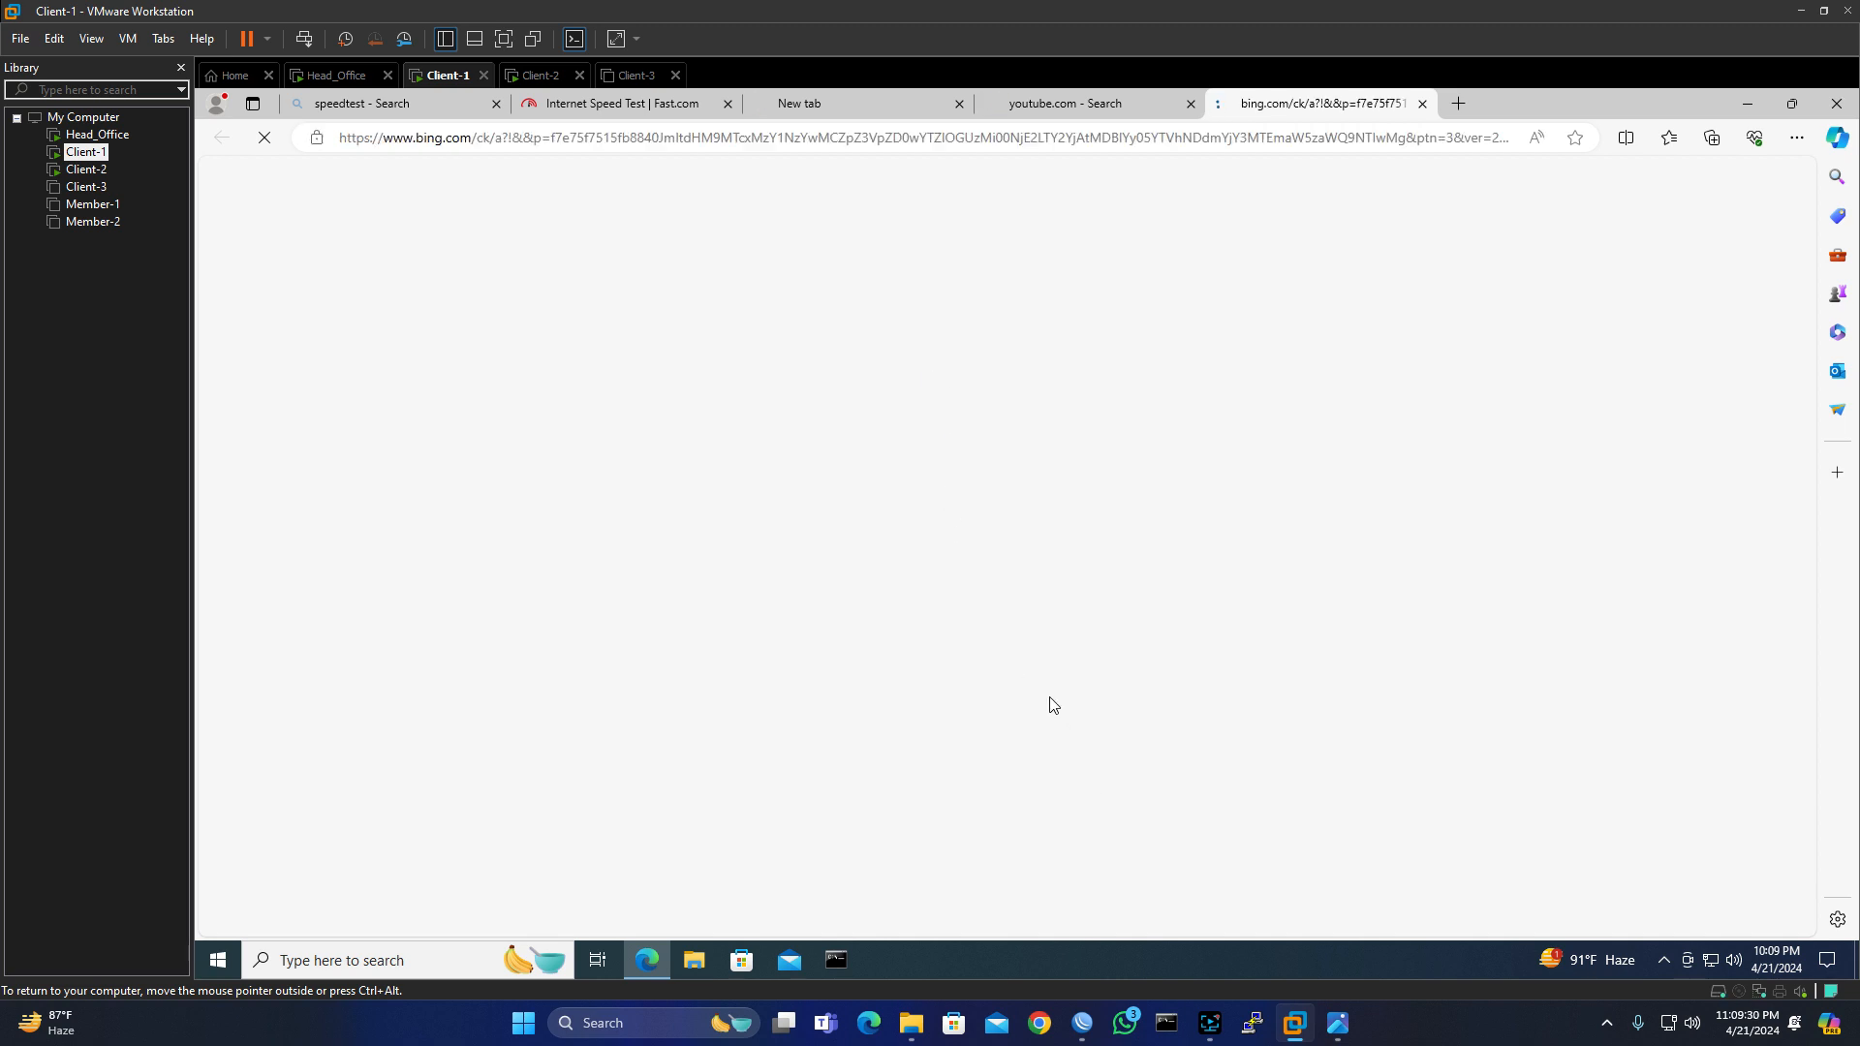
- Switch to WinBox and disable the Clinent-1, Client-2 and Client-3 simple queues
left_click(1082, 1023)
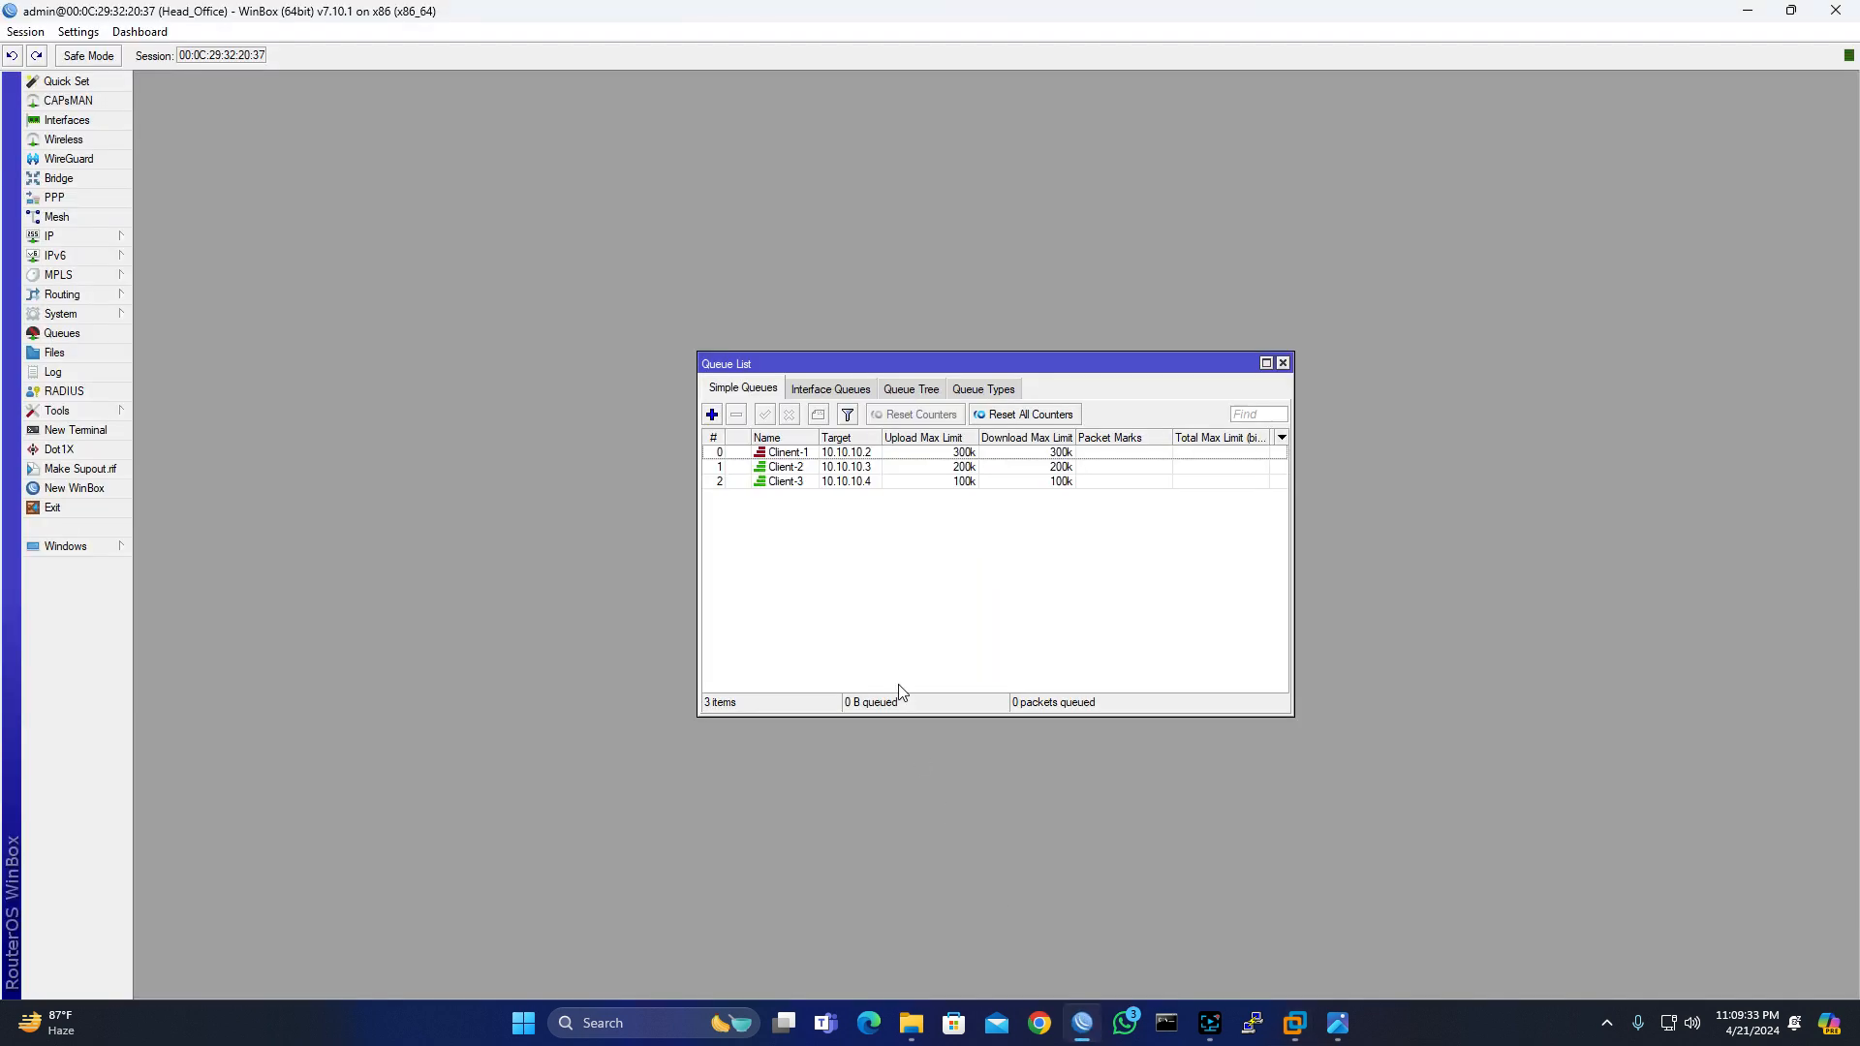
left_click(796, 455)
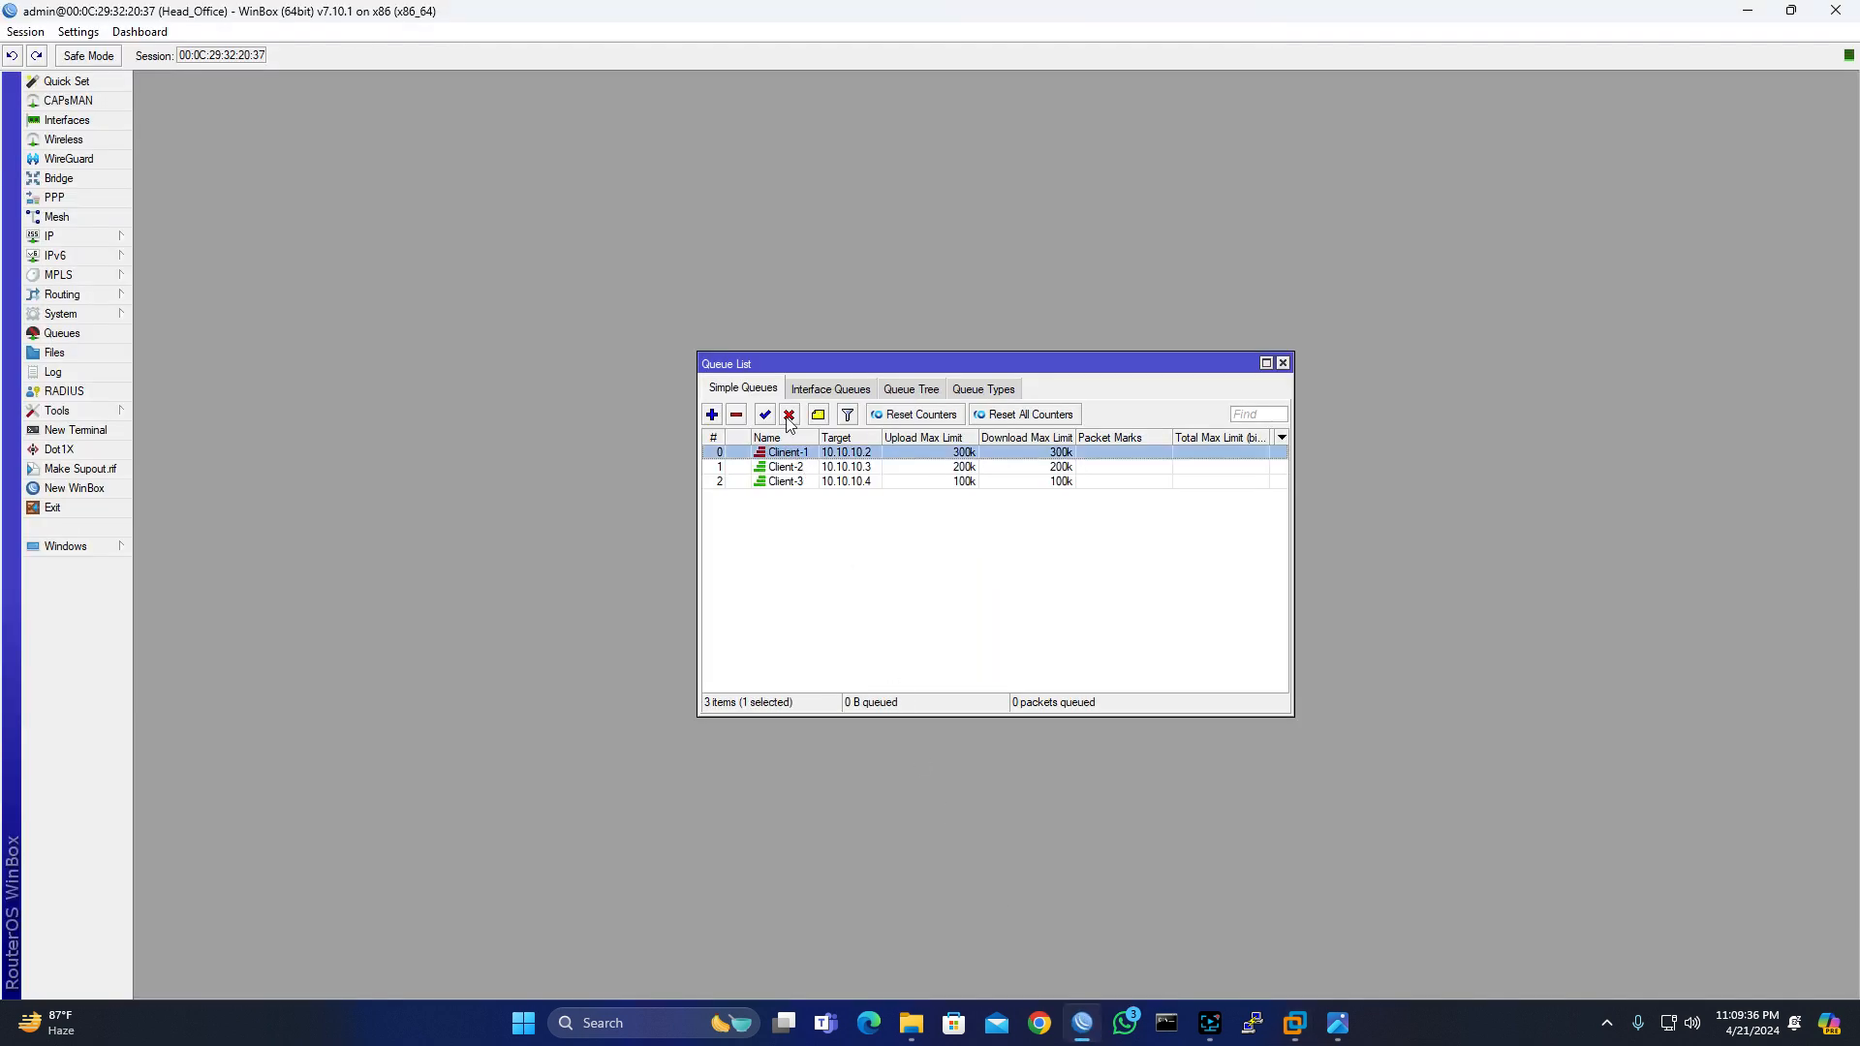
left_click(790, 423)
left_click(793, 468)
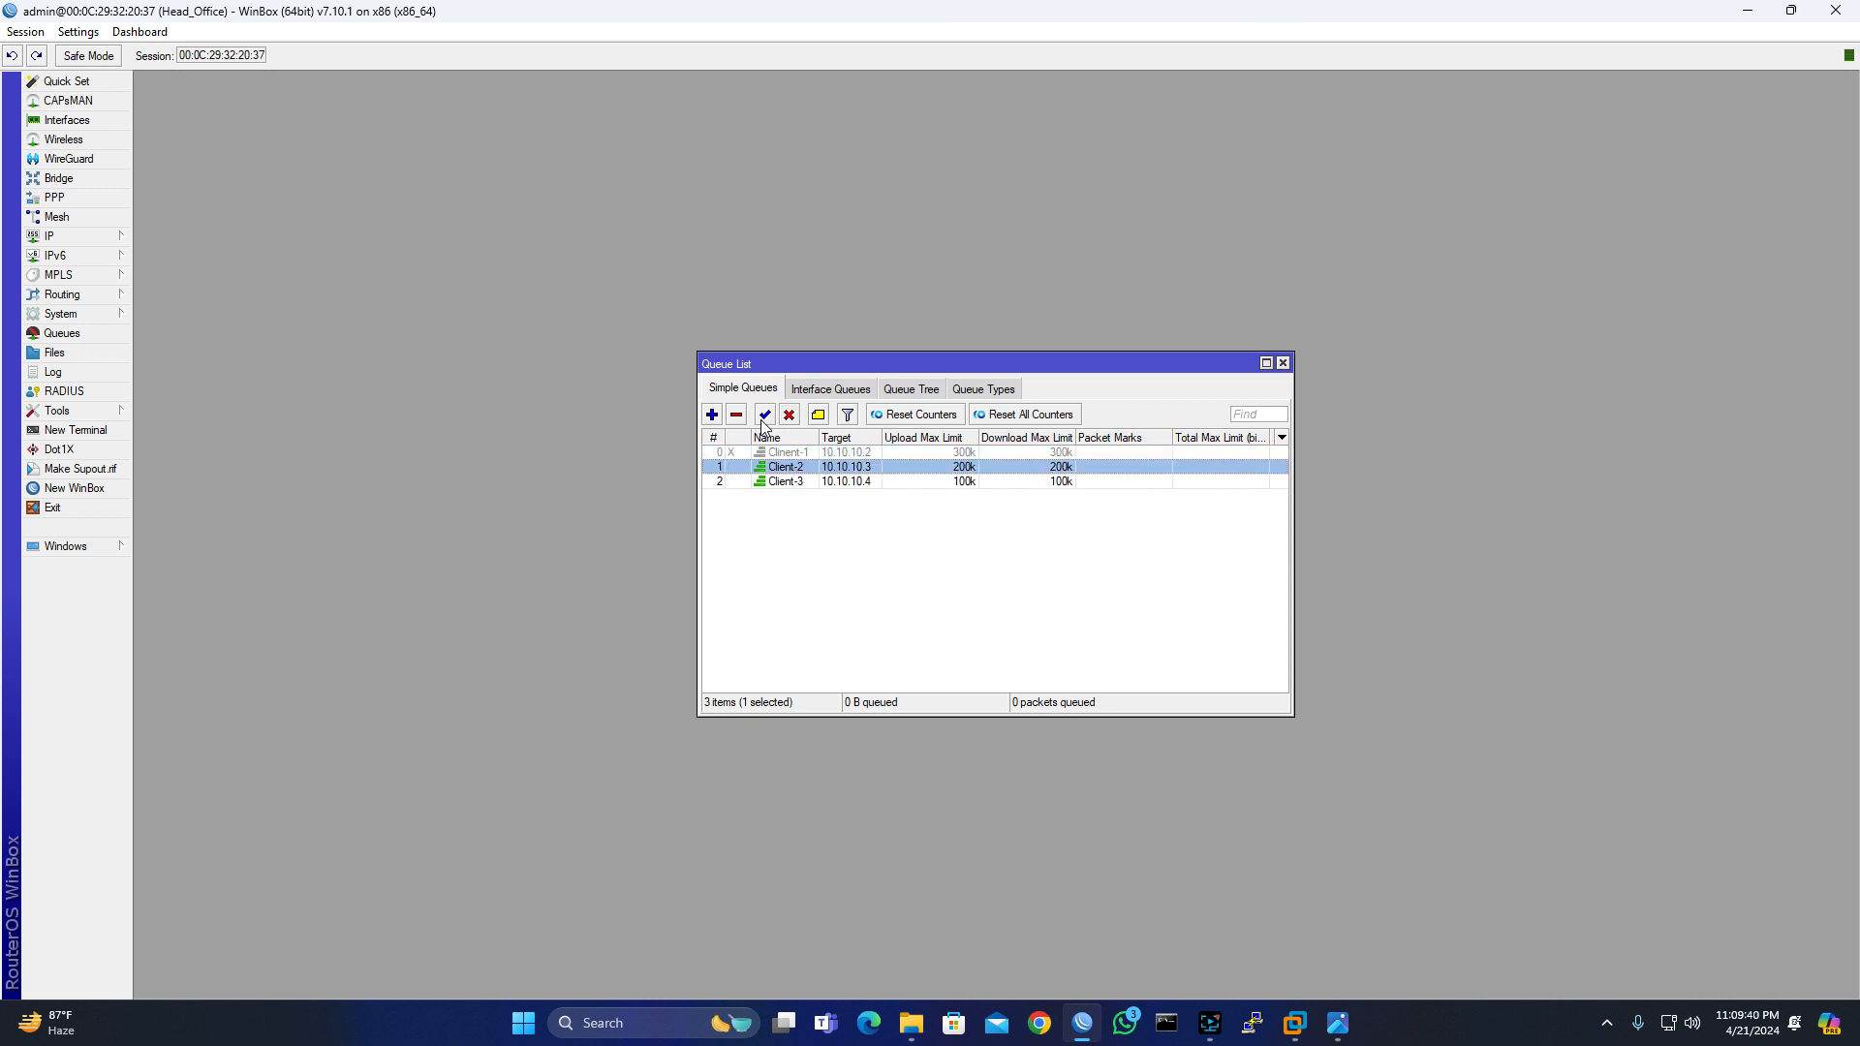
left_click(789, 414)
left_click(789, 482)
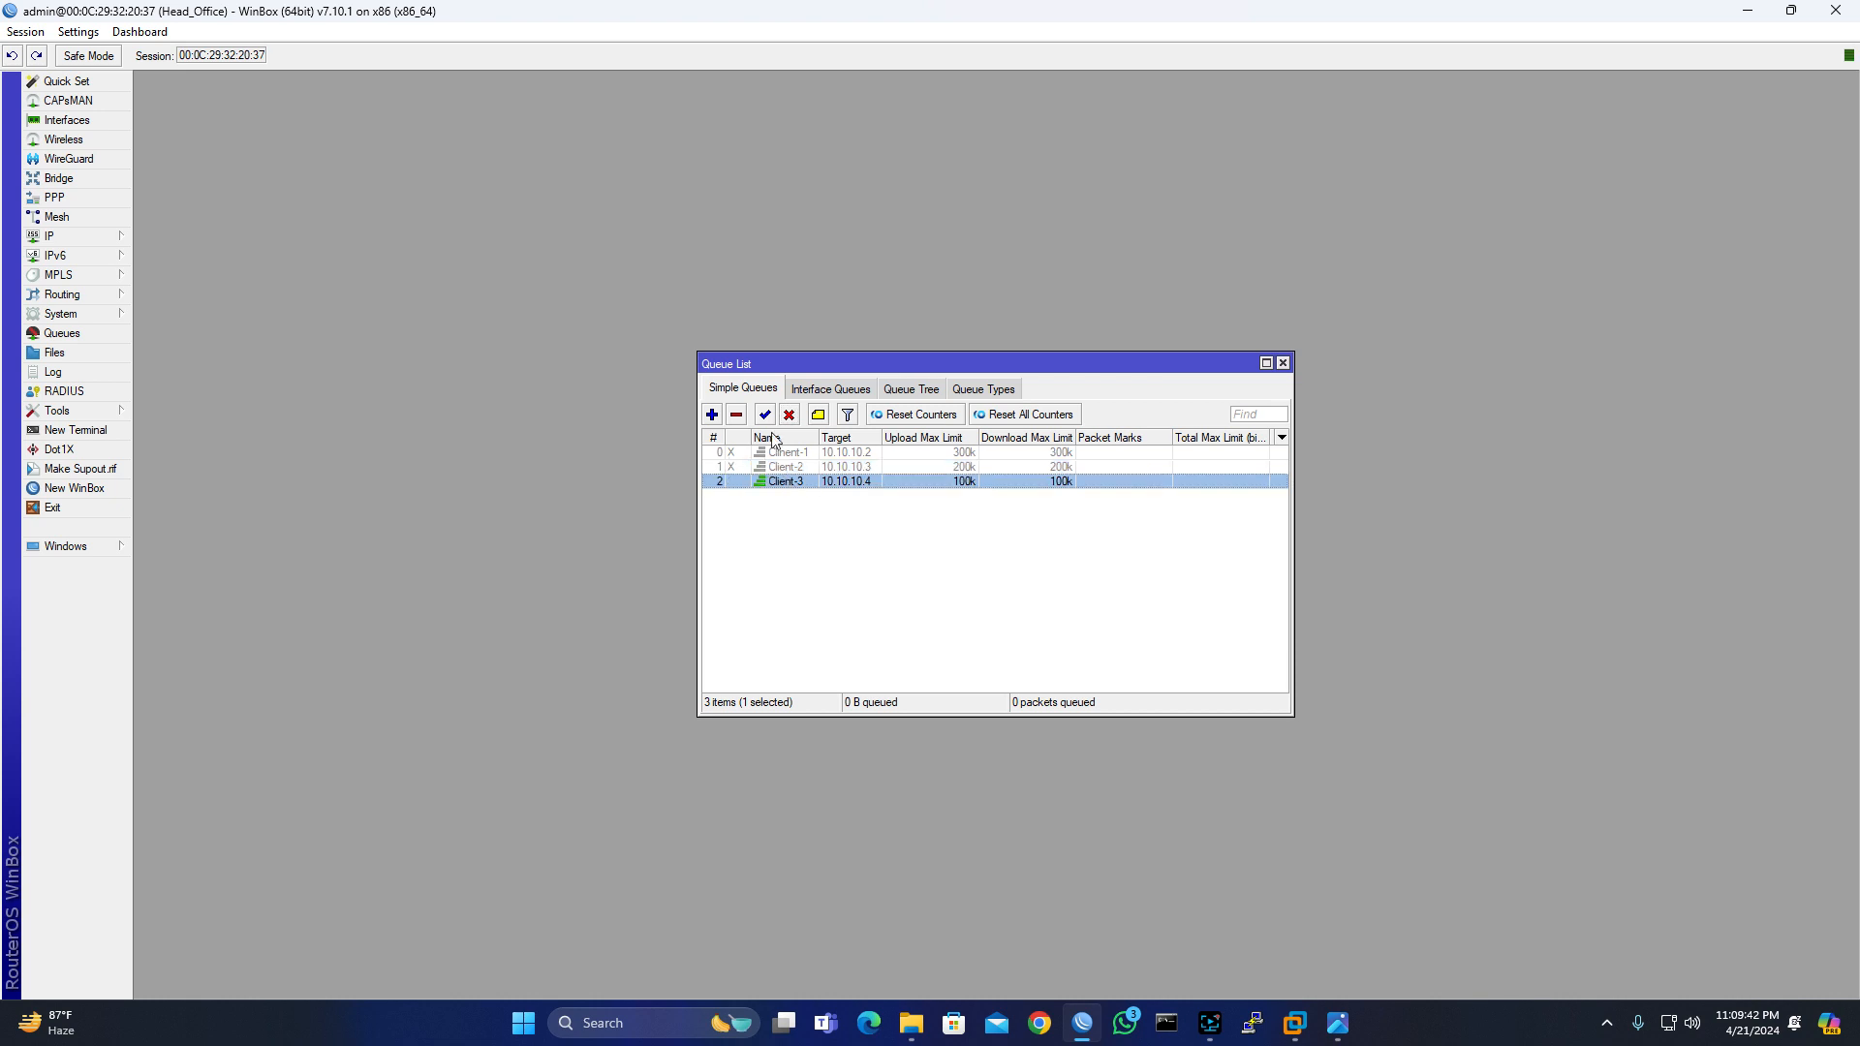
left_click(789, 416)
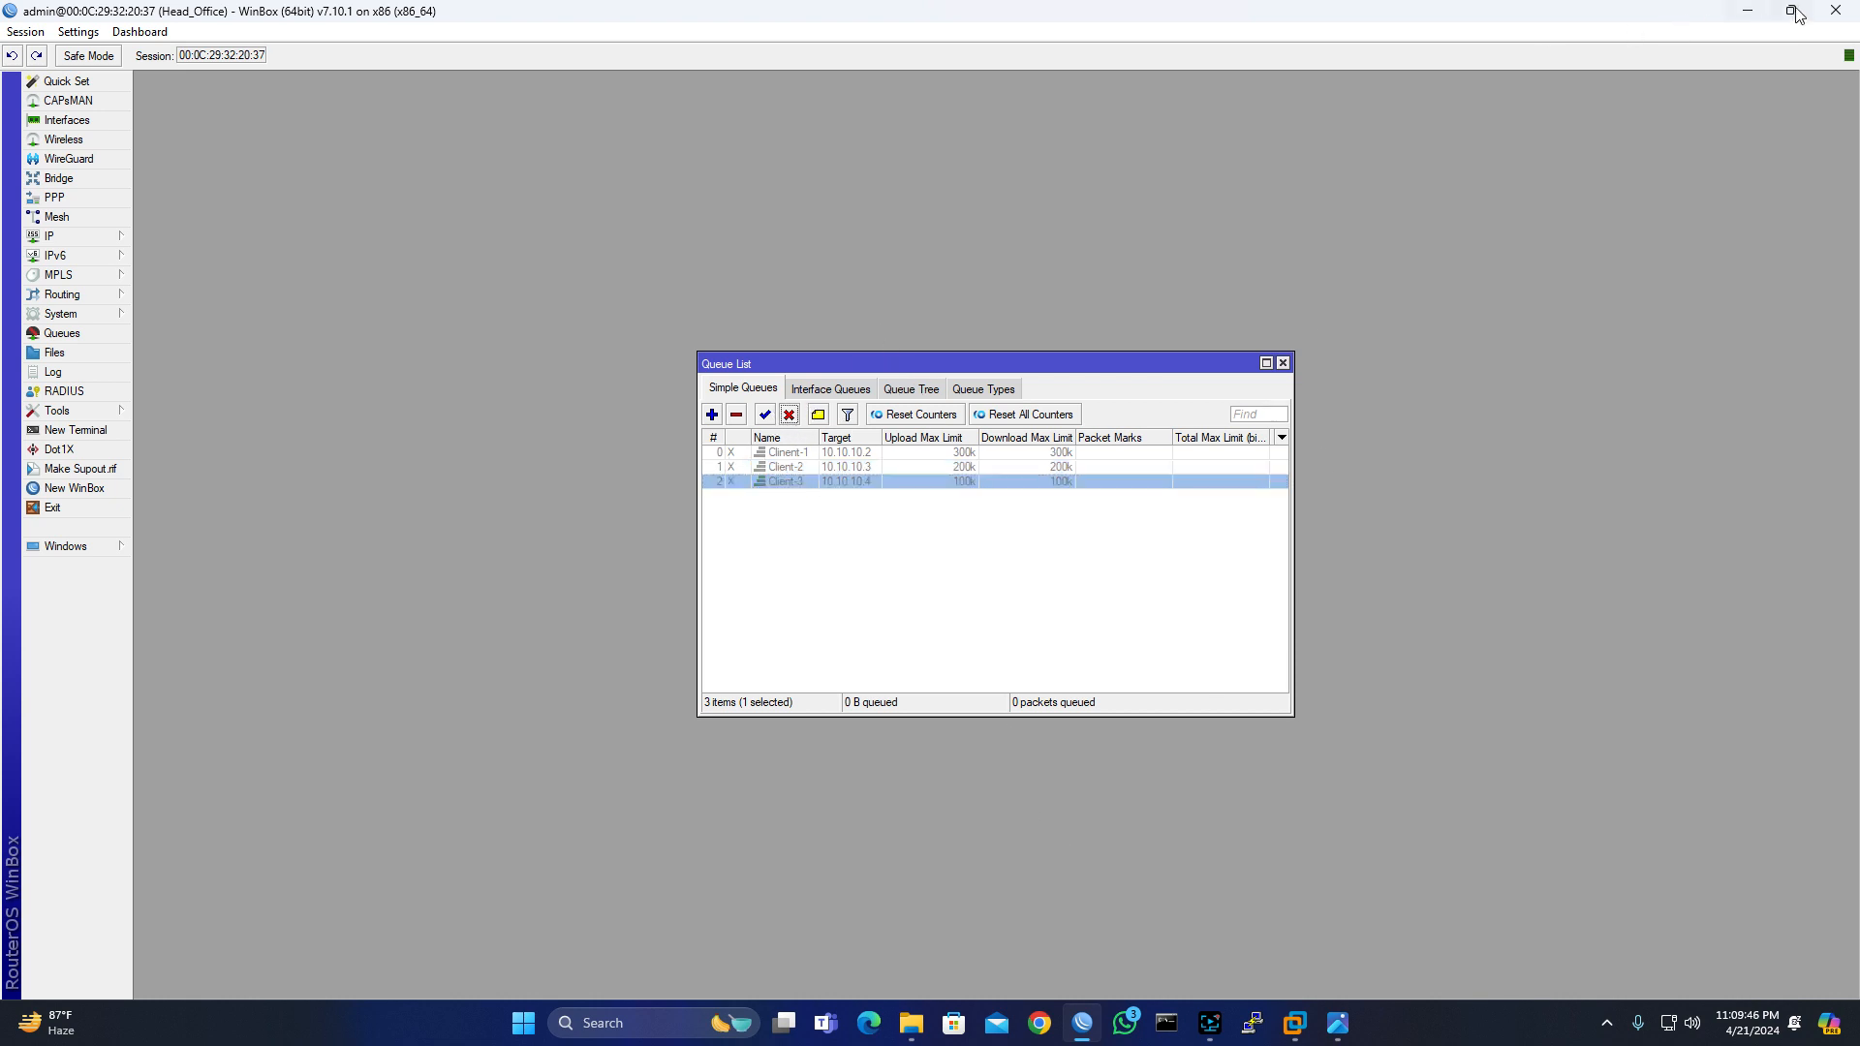
- Return to Client-1 and play the 'Chittiyaan Kalaiyaan' mix on YouTube, muting it briefly, and pause the video
left_click(1746, 11)
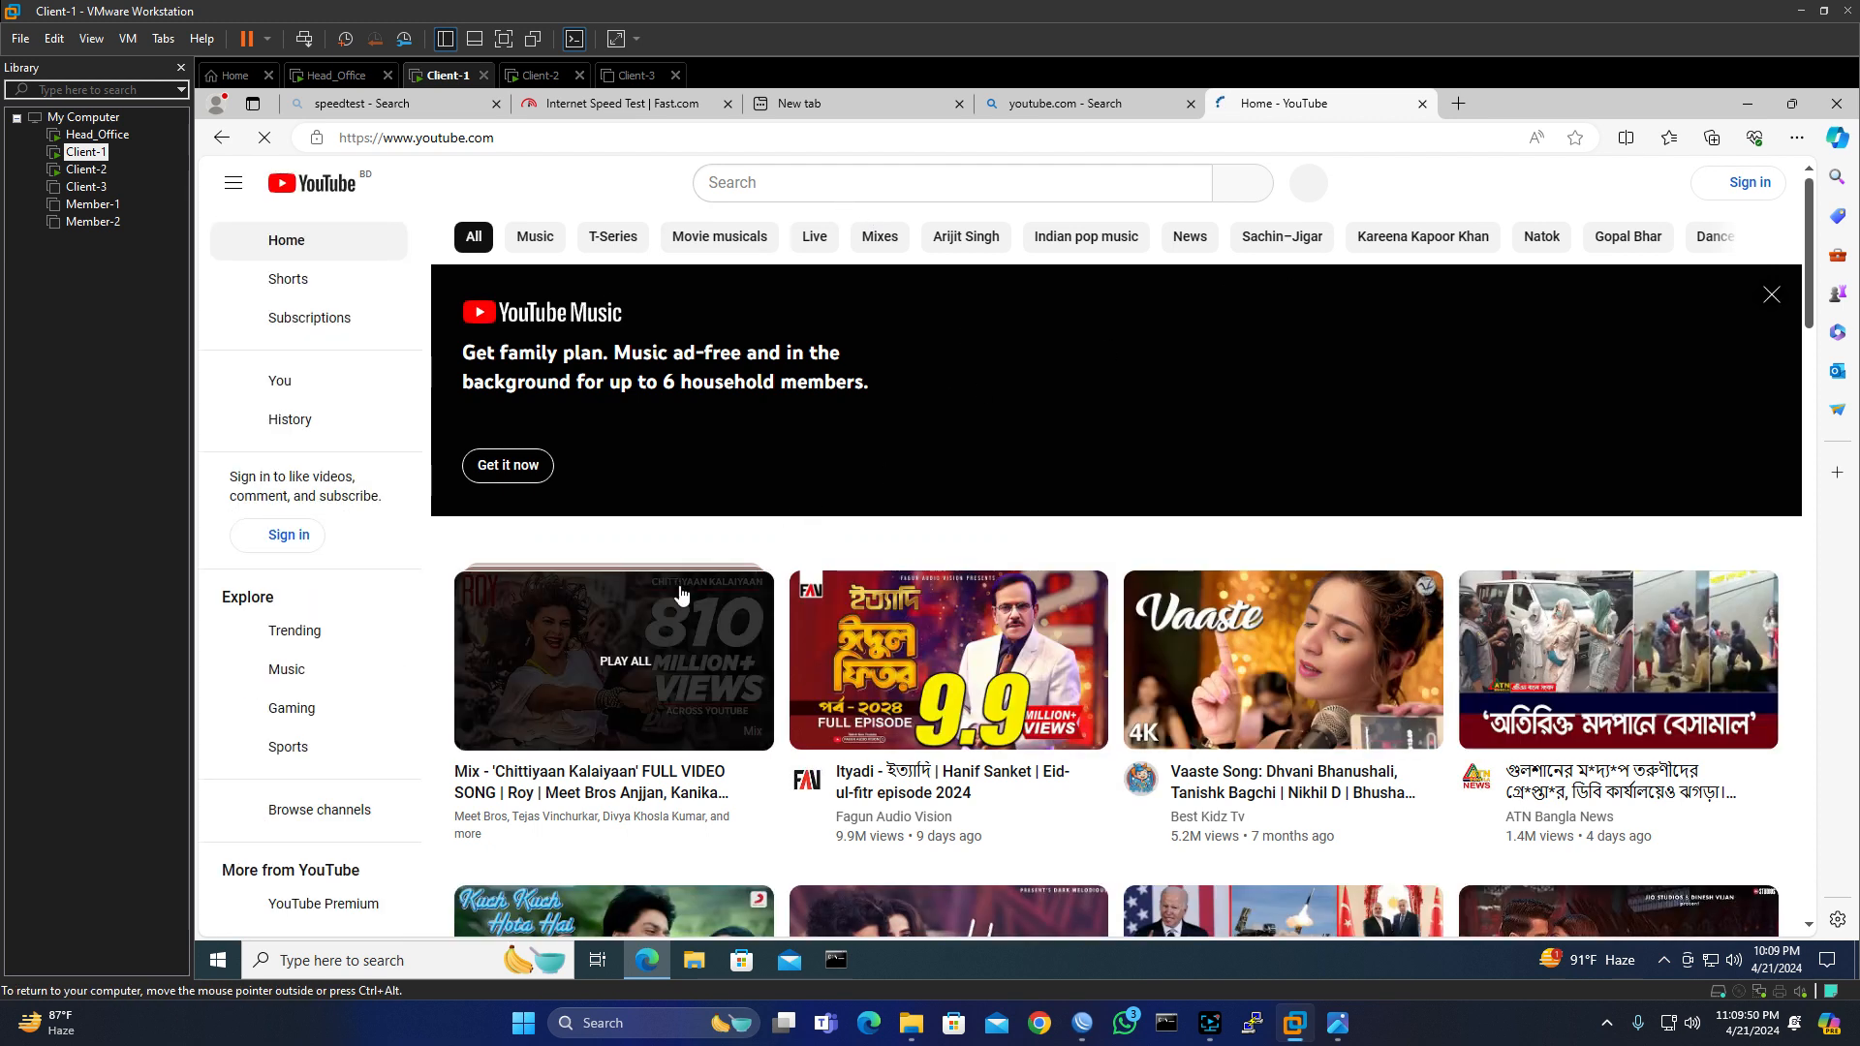
left_click(692, 673)
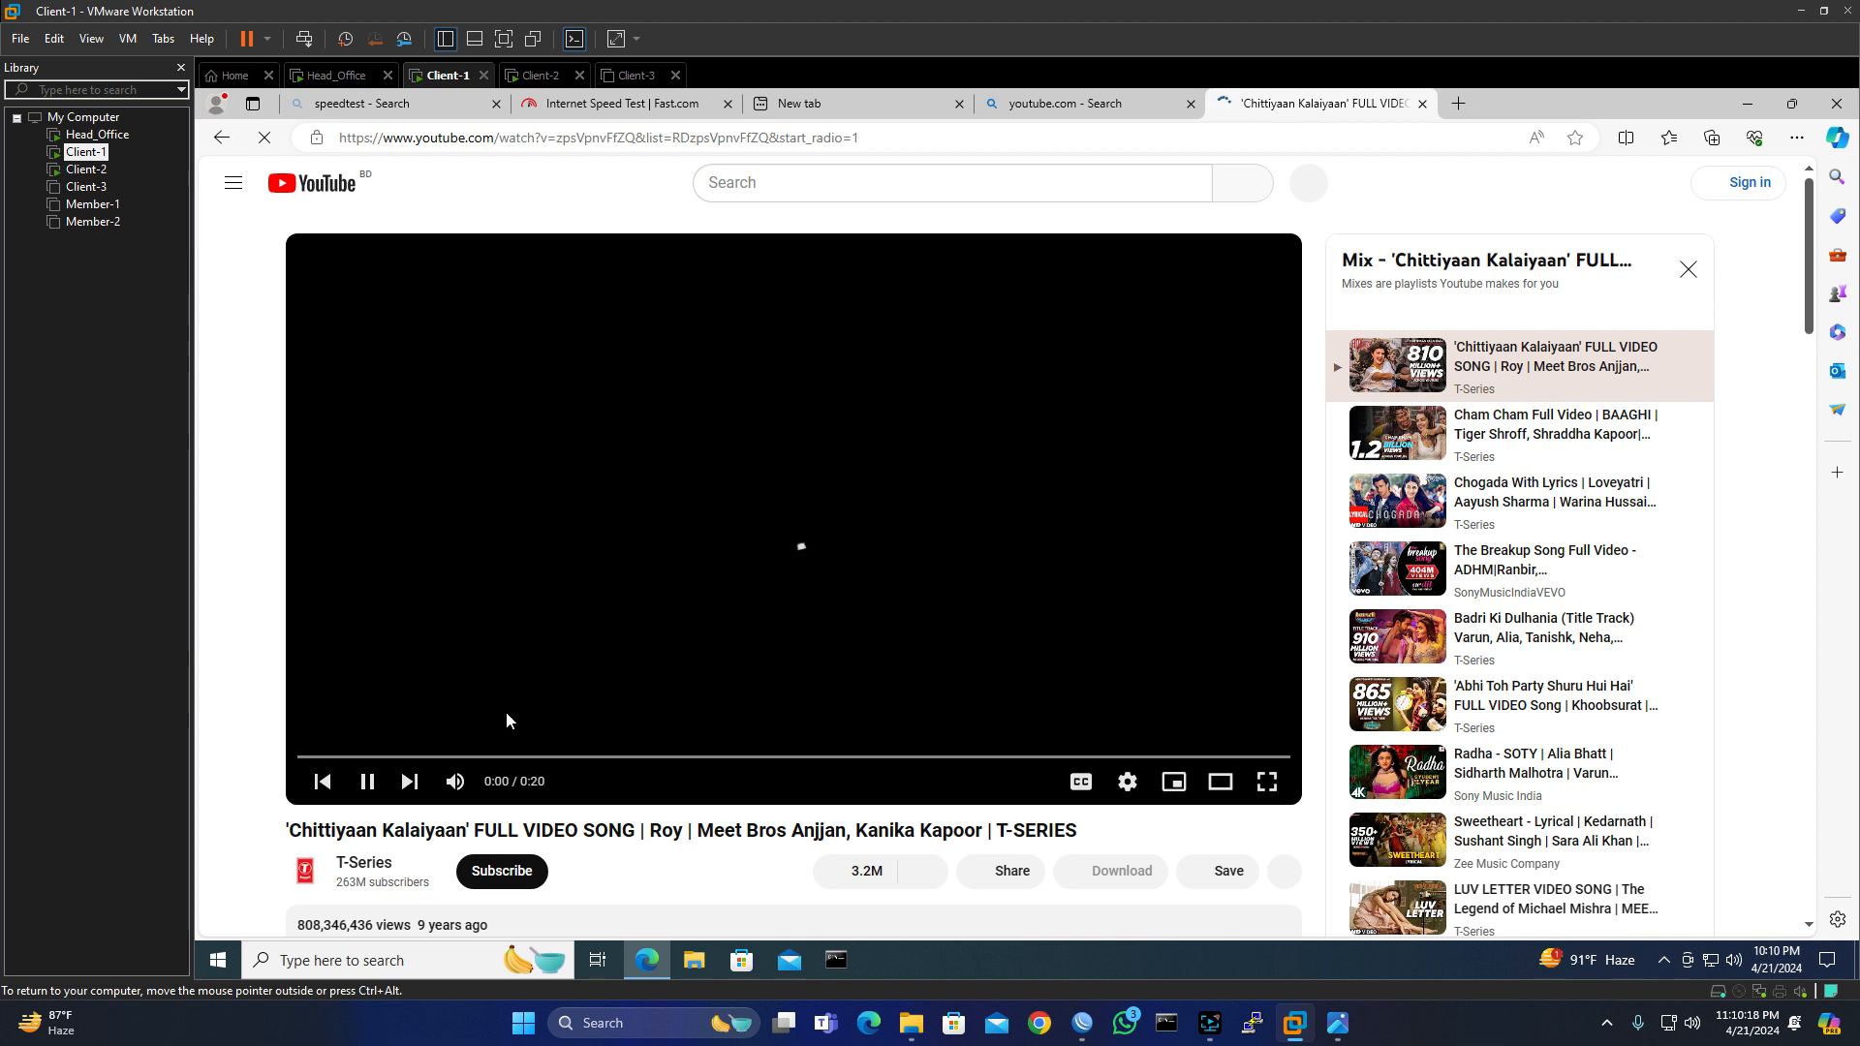
left_click(455, 781)
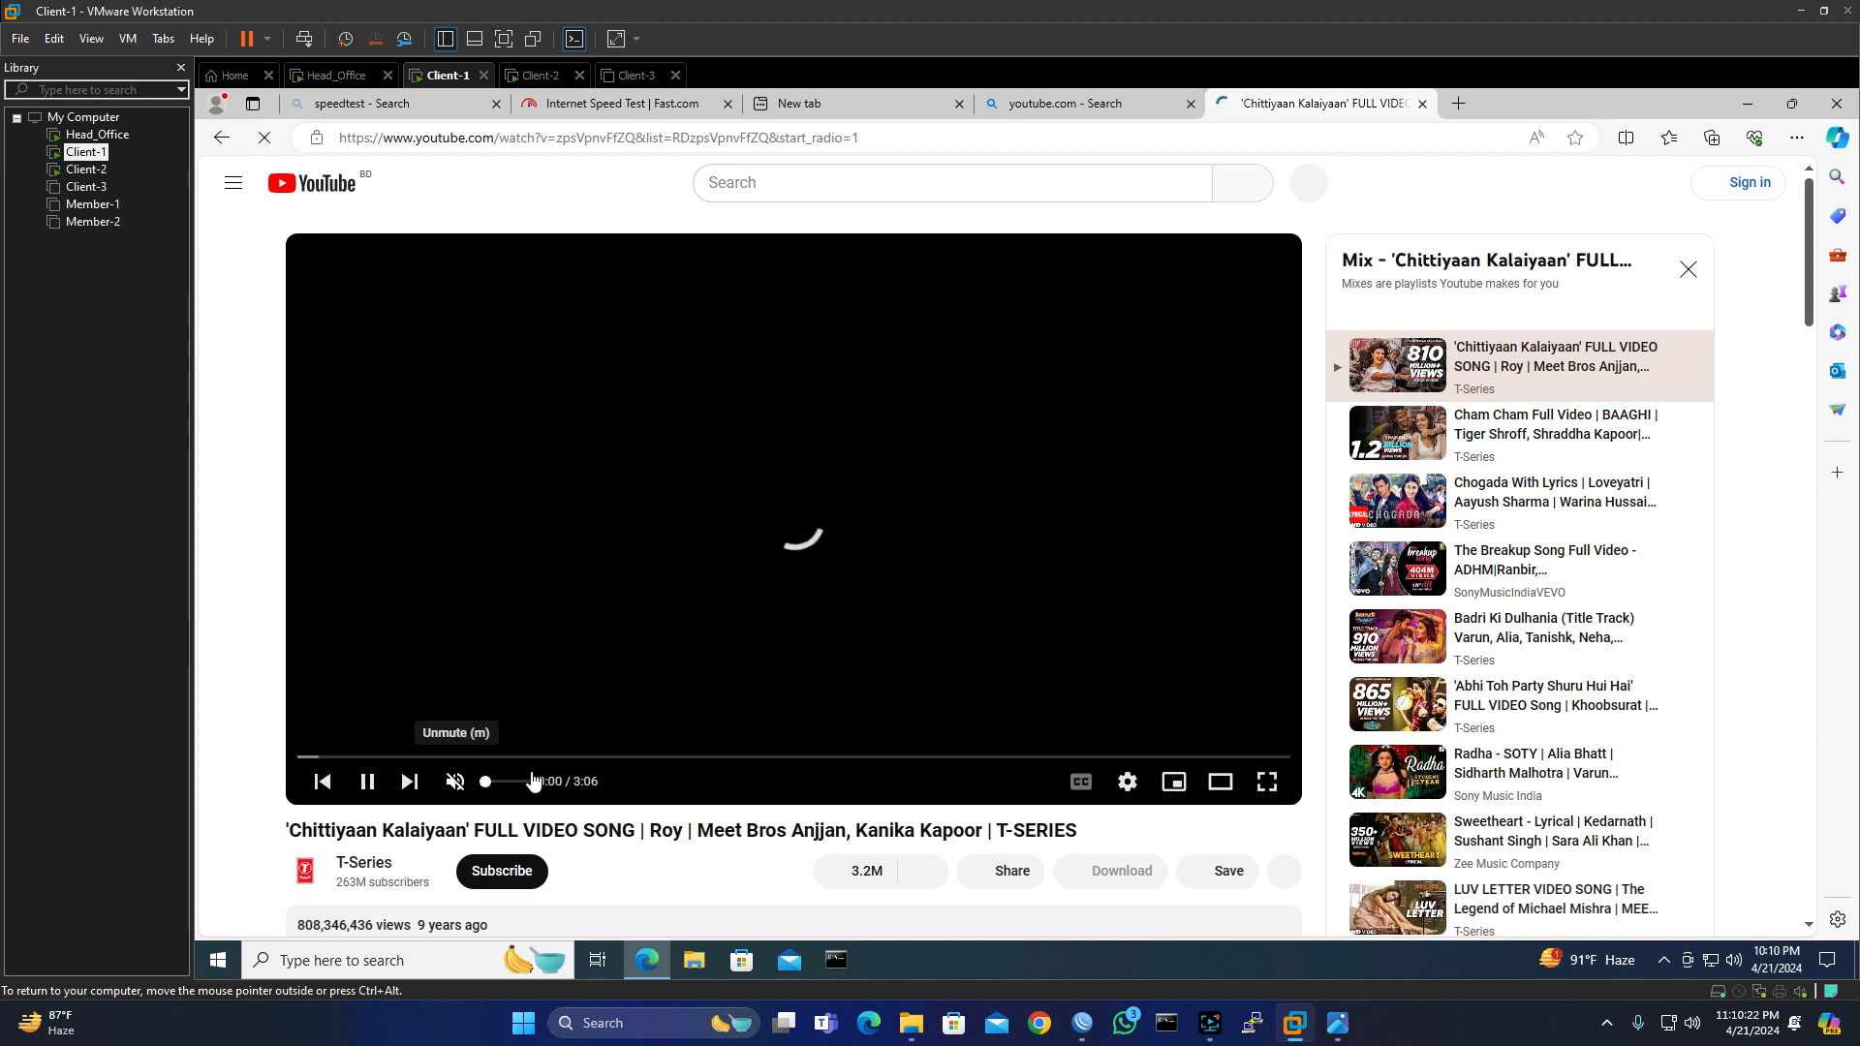
left_click(455, 781)
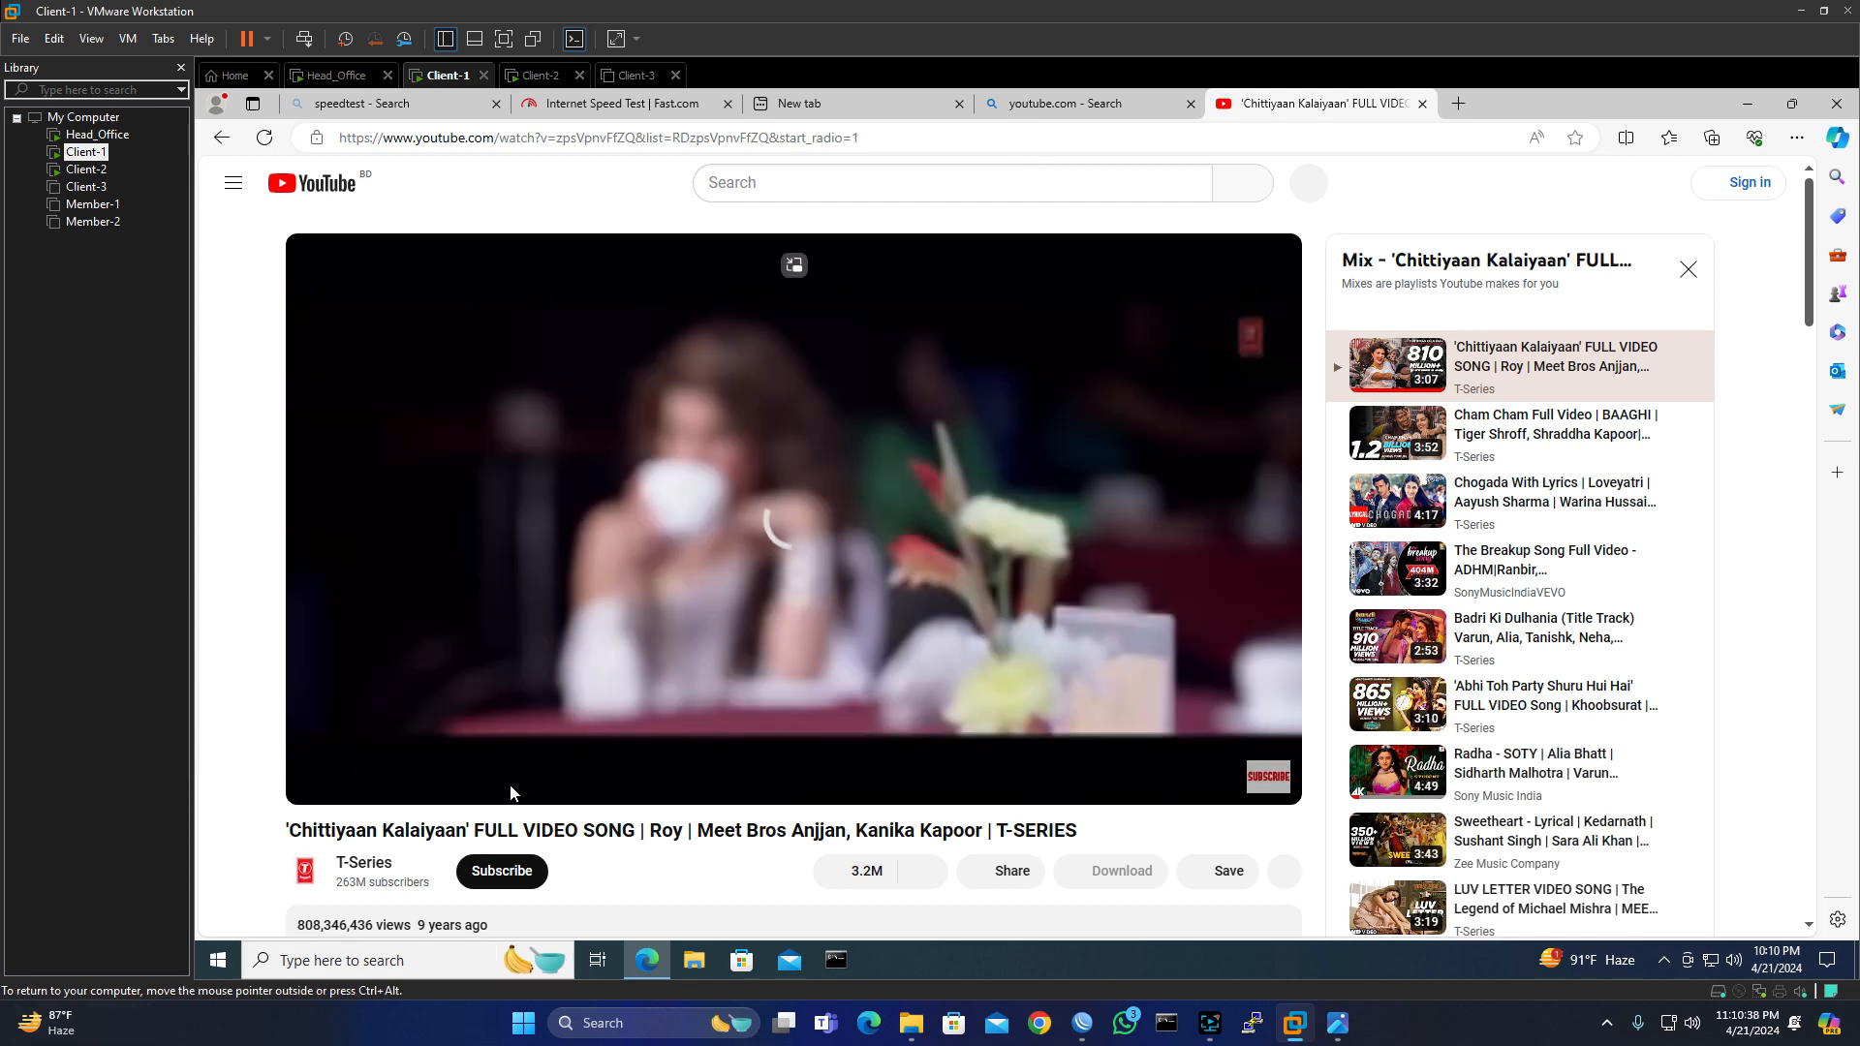
left_click(821, 530)
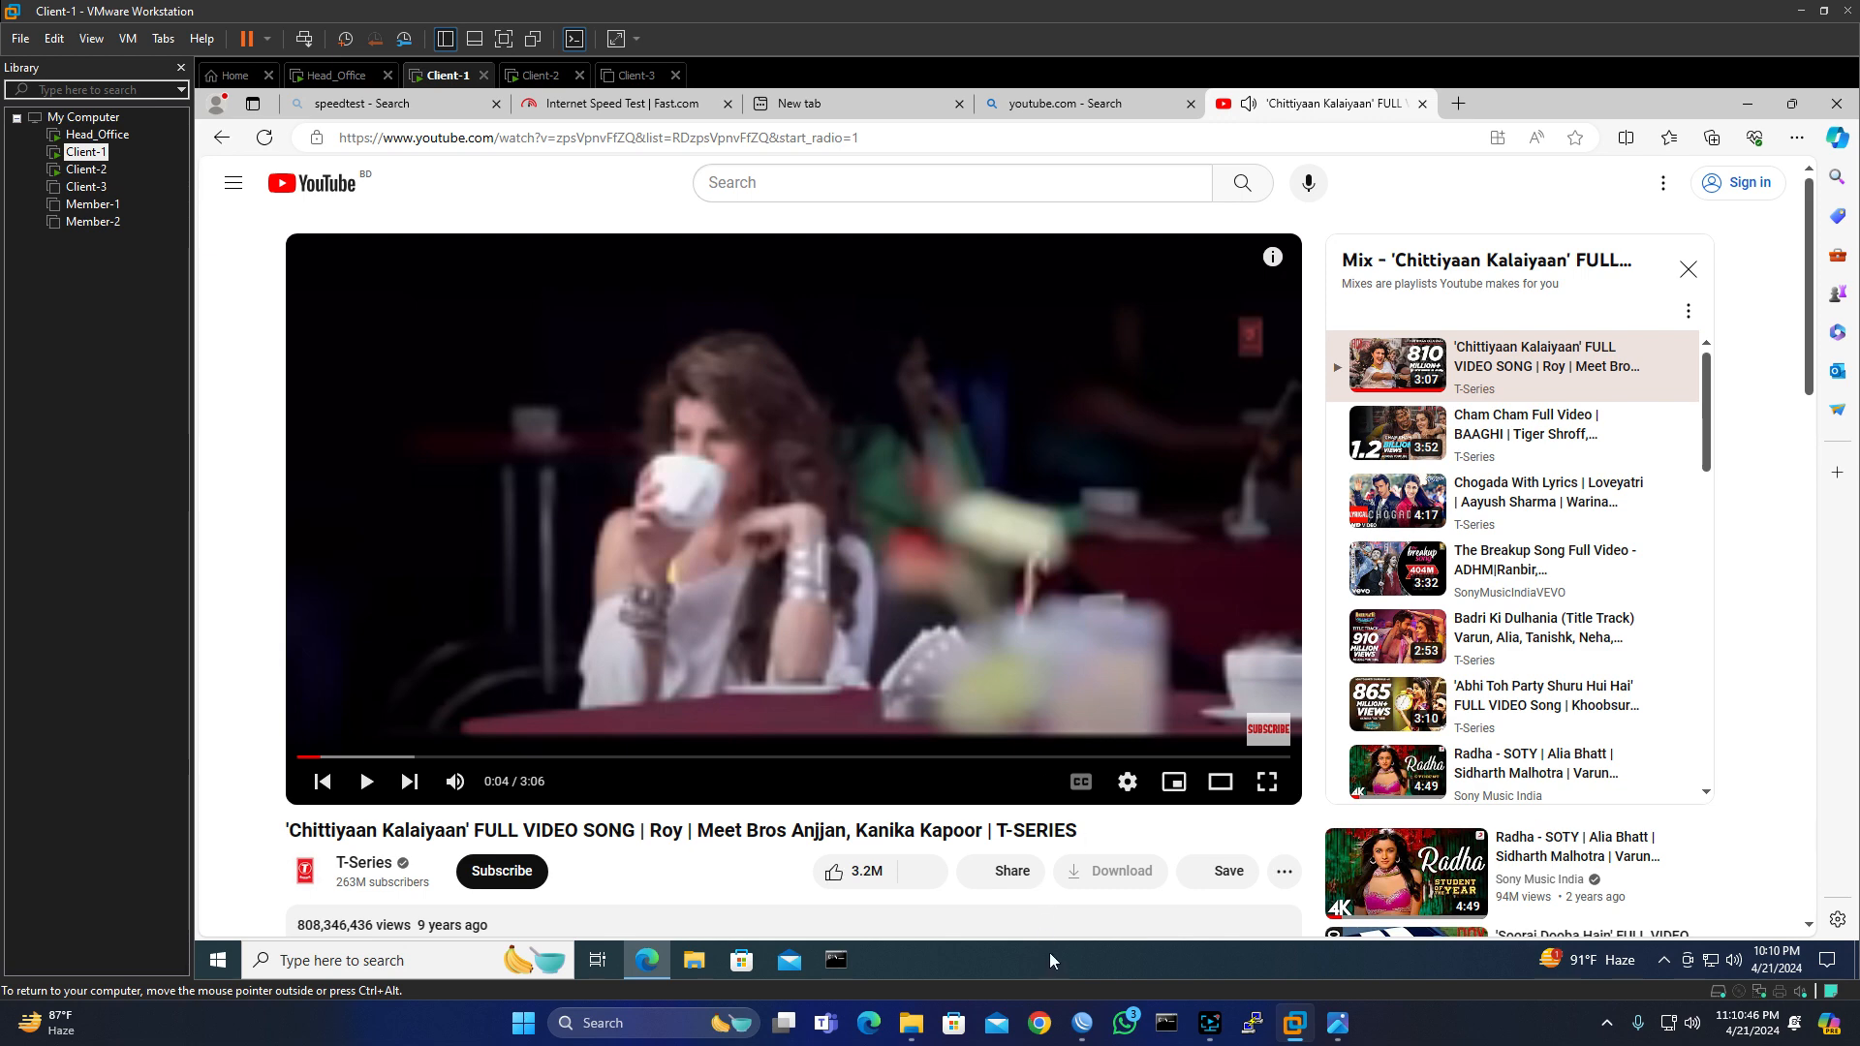
- Re-enable the Clinent-1, Client-2 and Client-3 simple queues in WinBox, and return to the Client-1 virtual machine
left_click(1080, 1027)
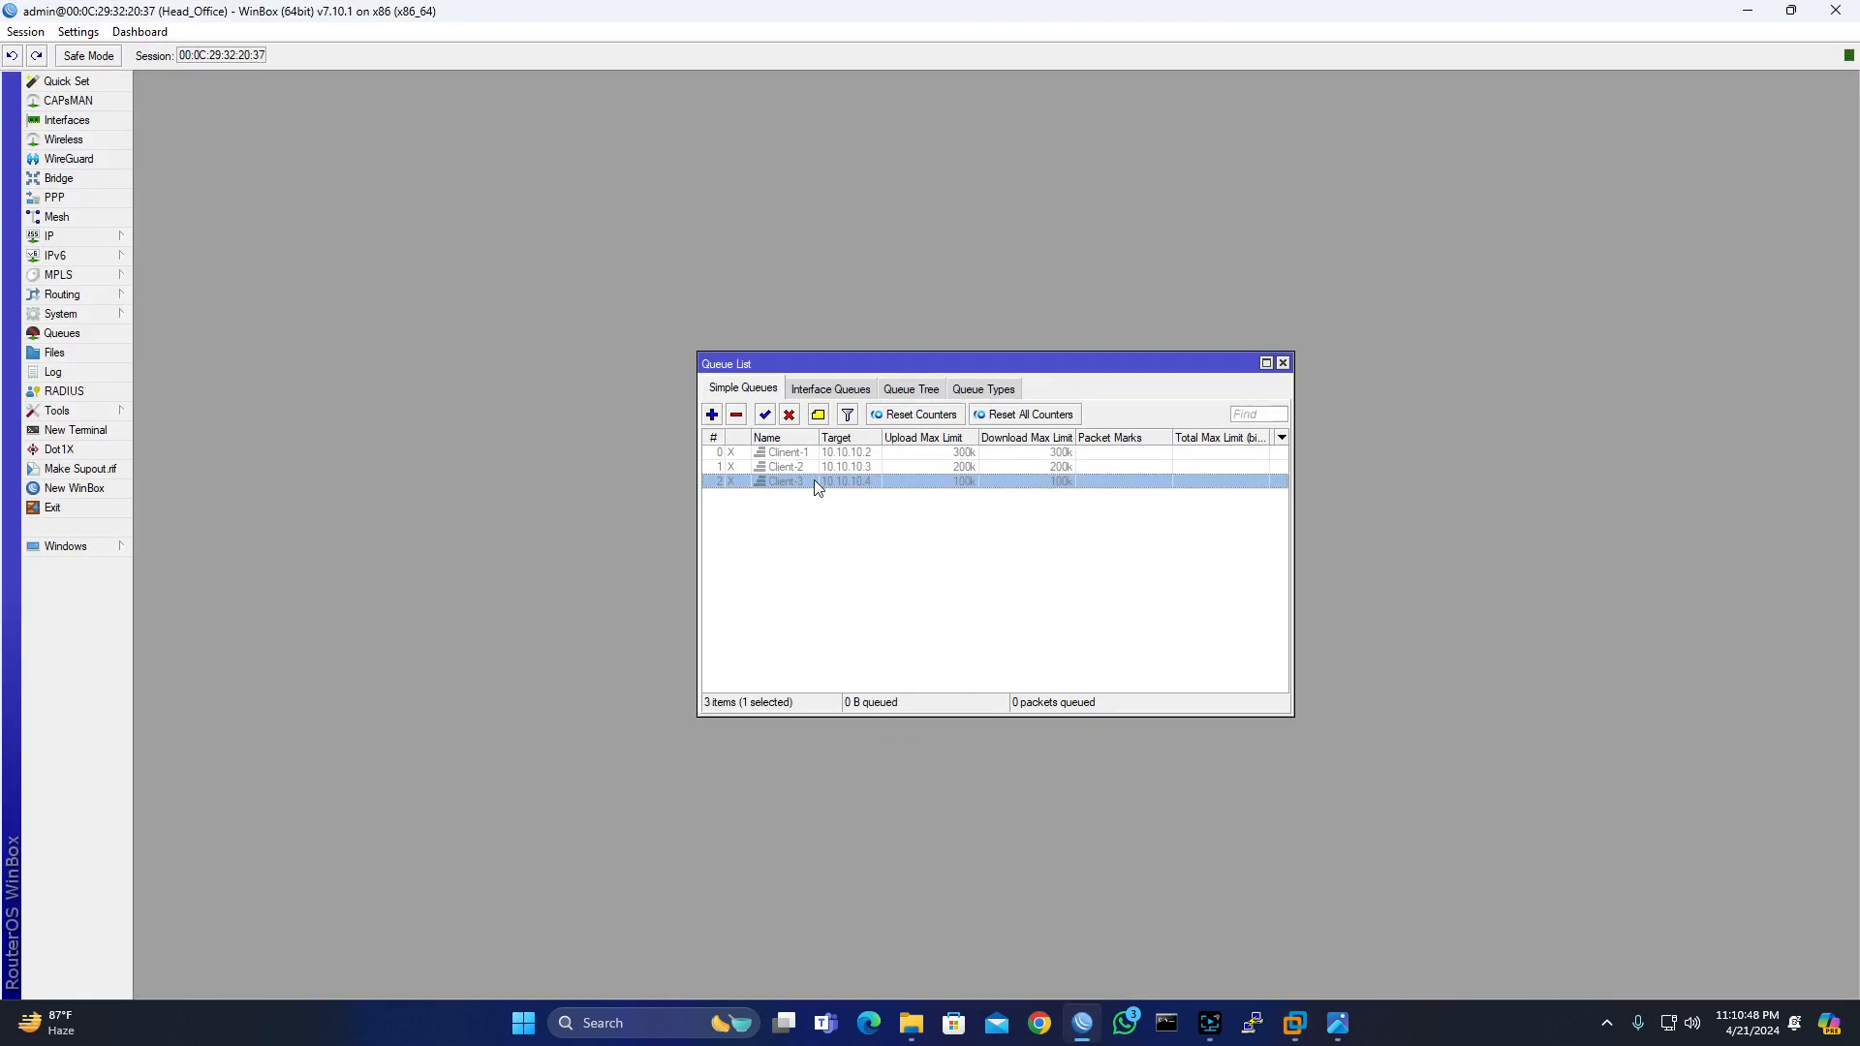
left_click(813, 454)
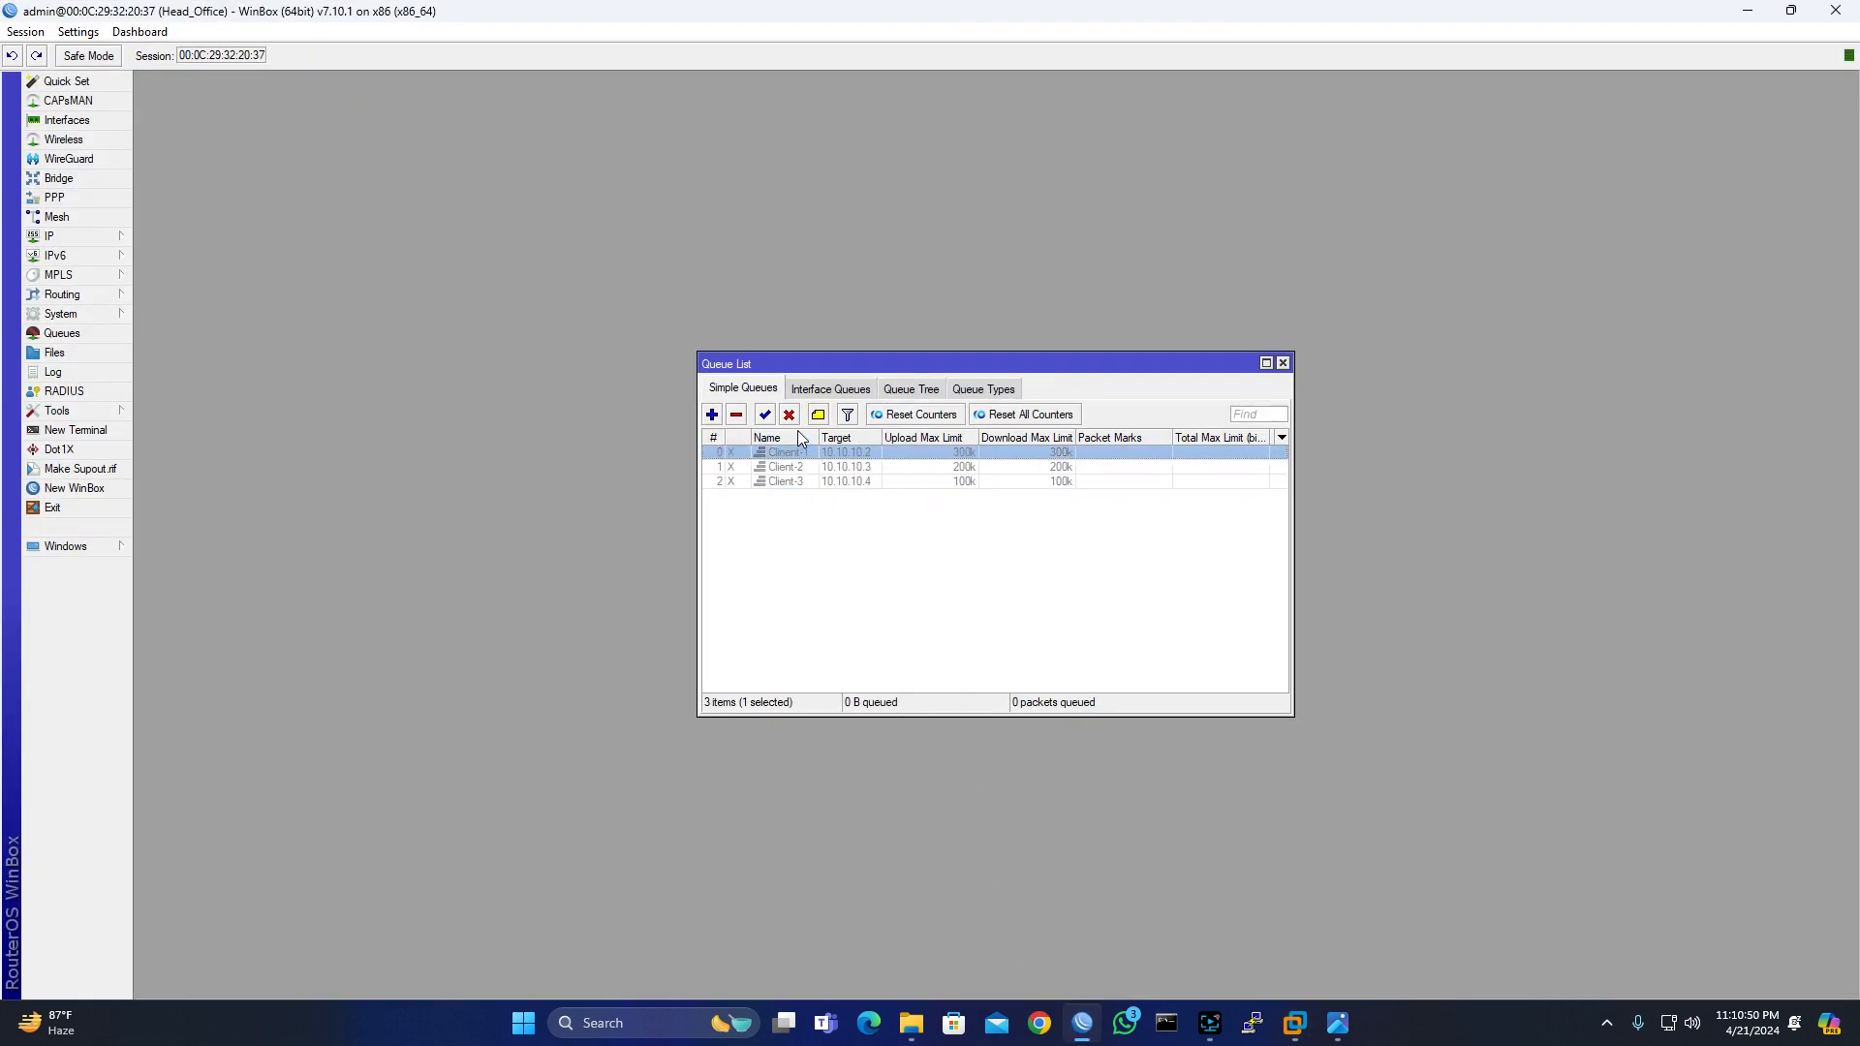
left_click(766, 416)
left_click(802, 469)
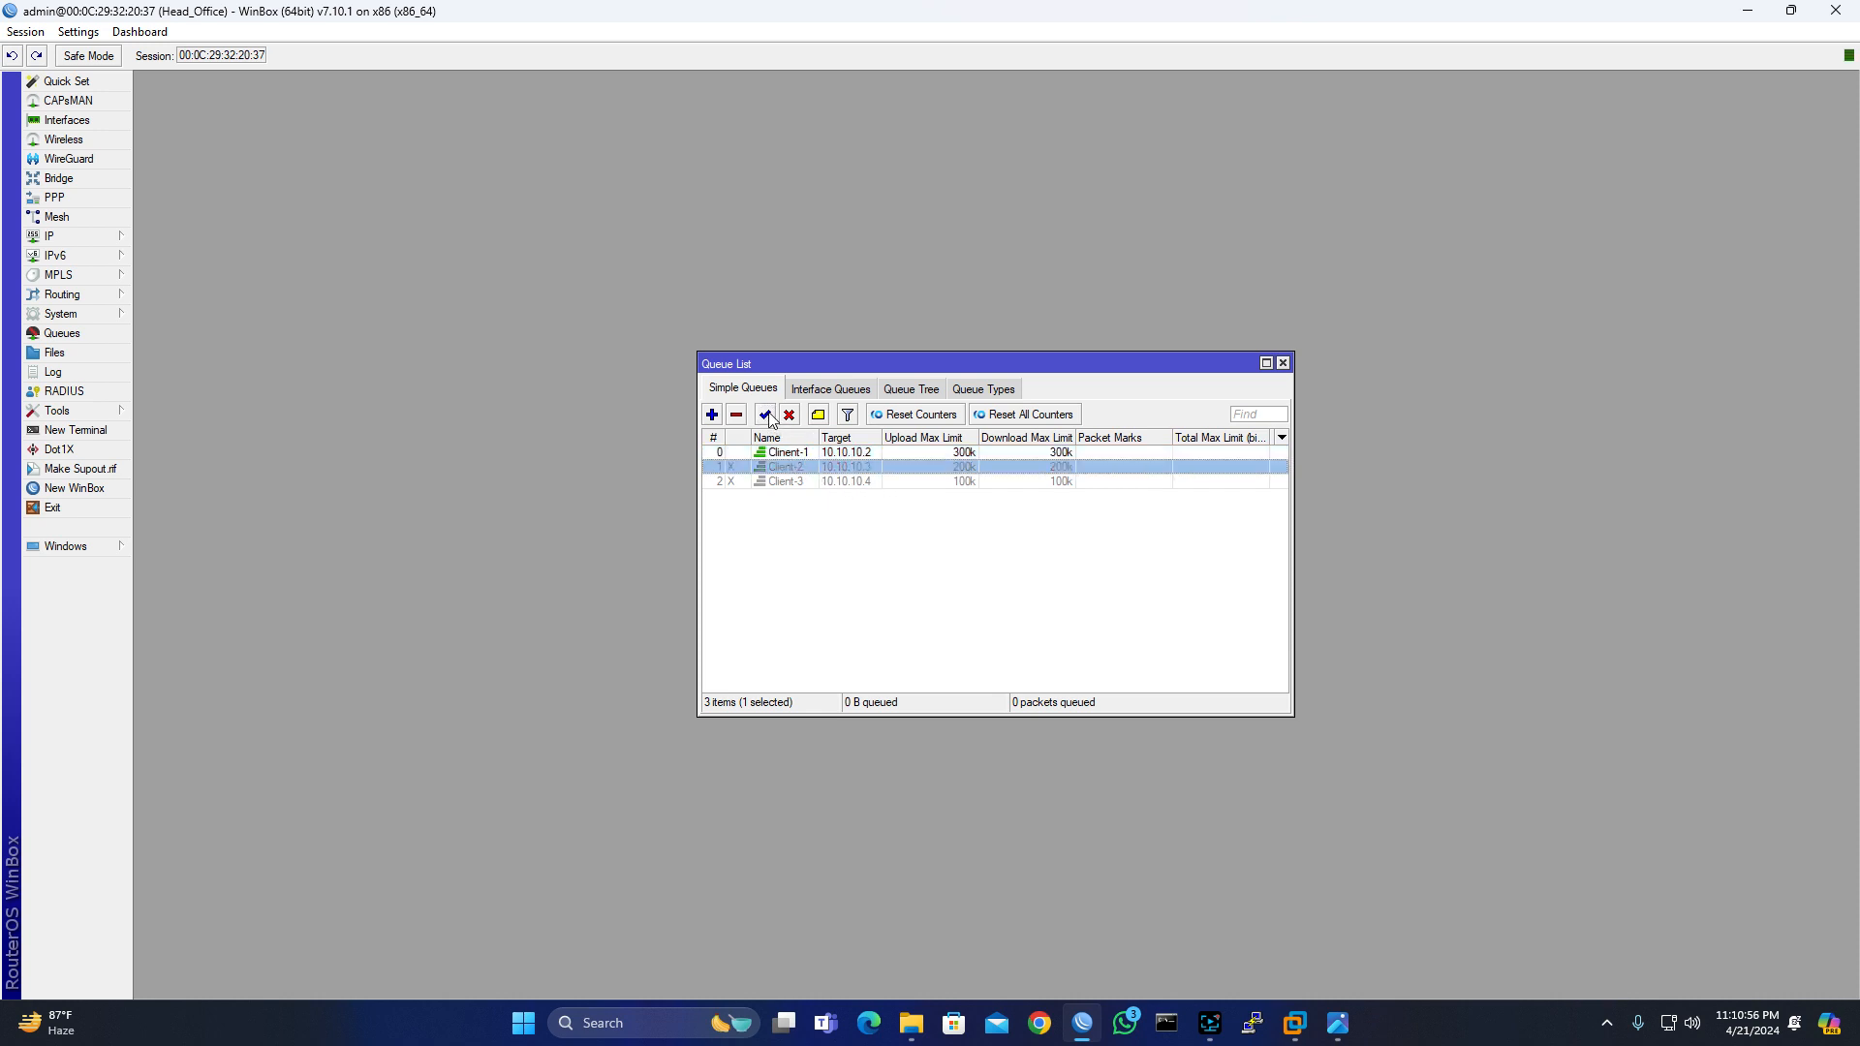
left_click(767, 415)
left_click(796, 482)
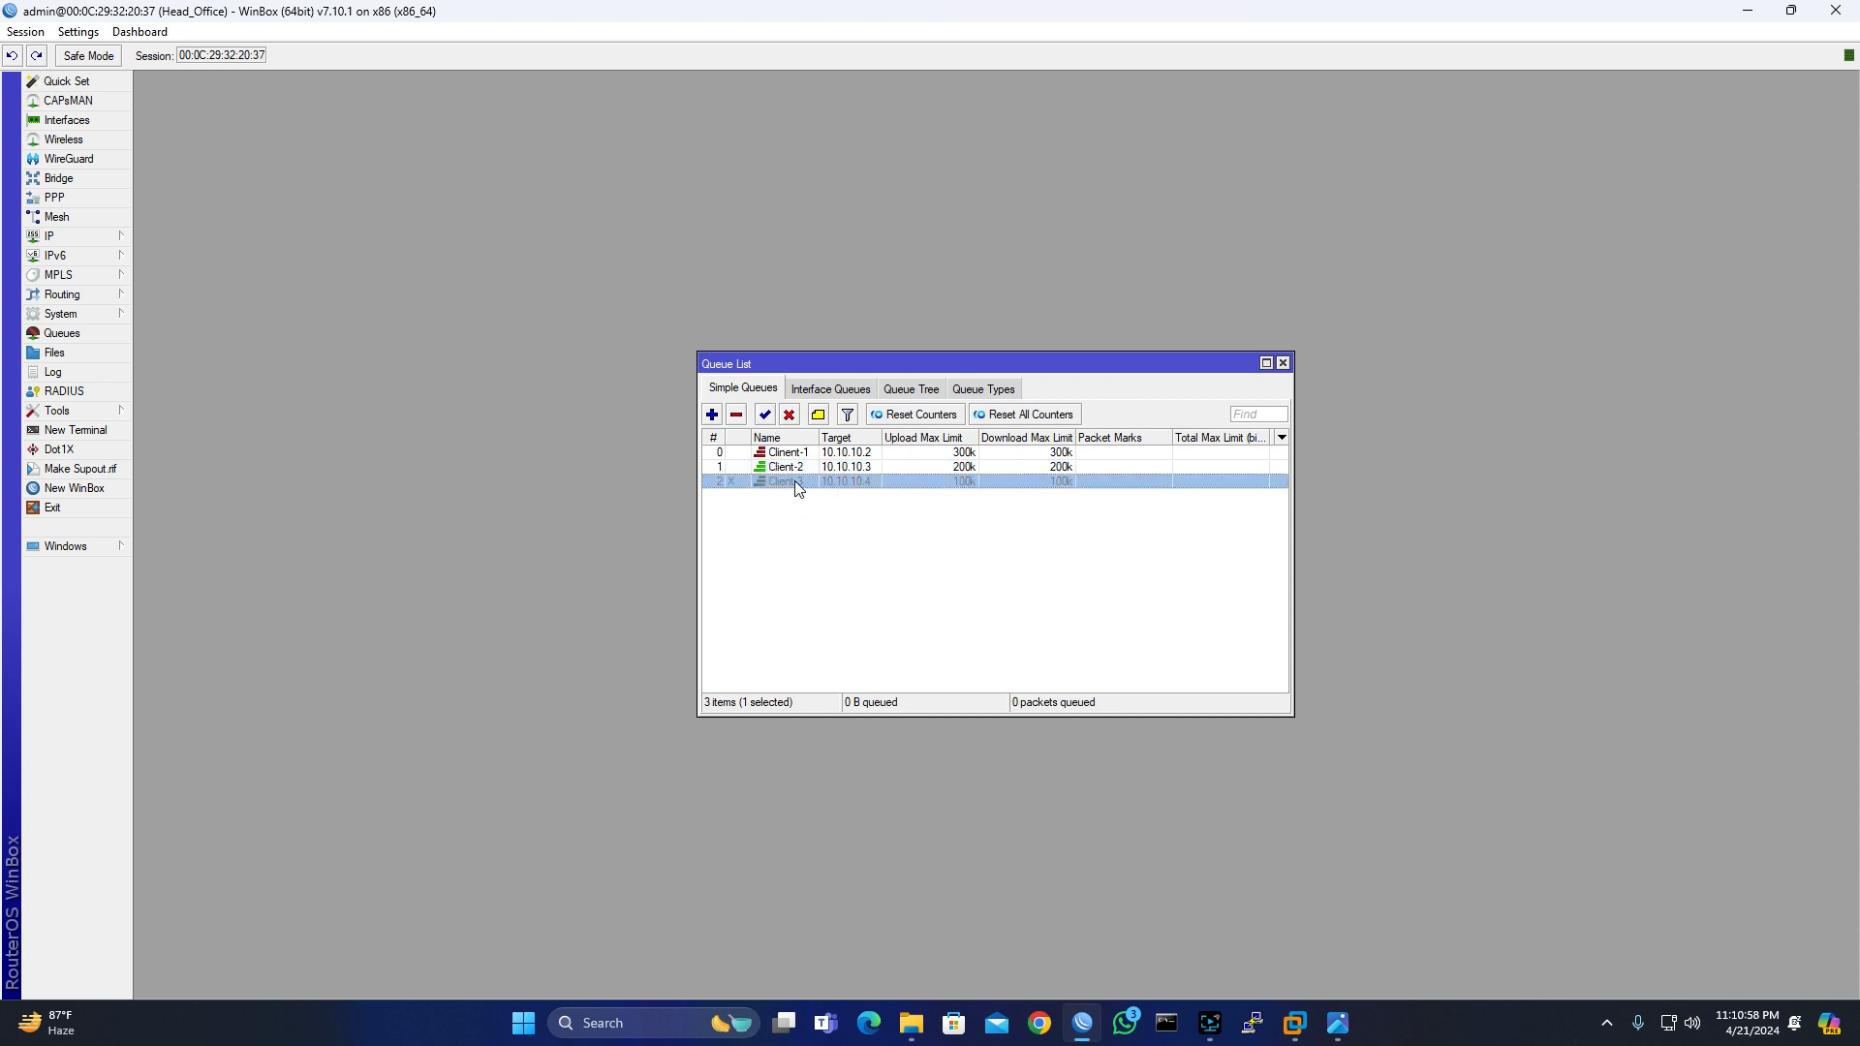
left_click(766, 416)
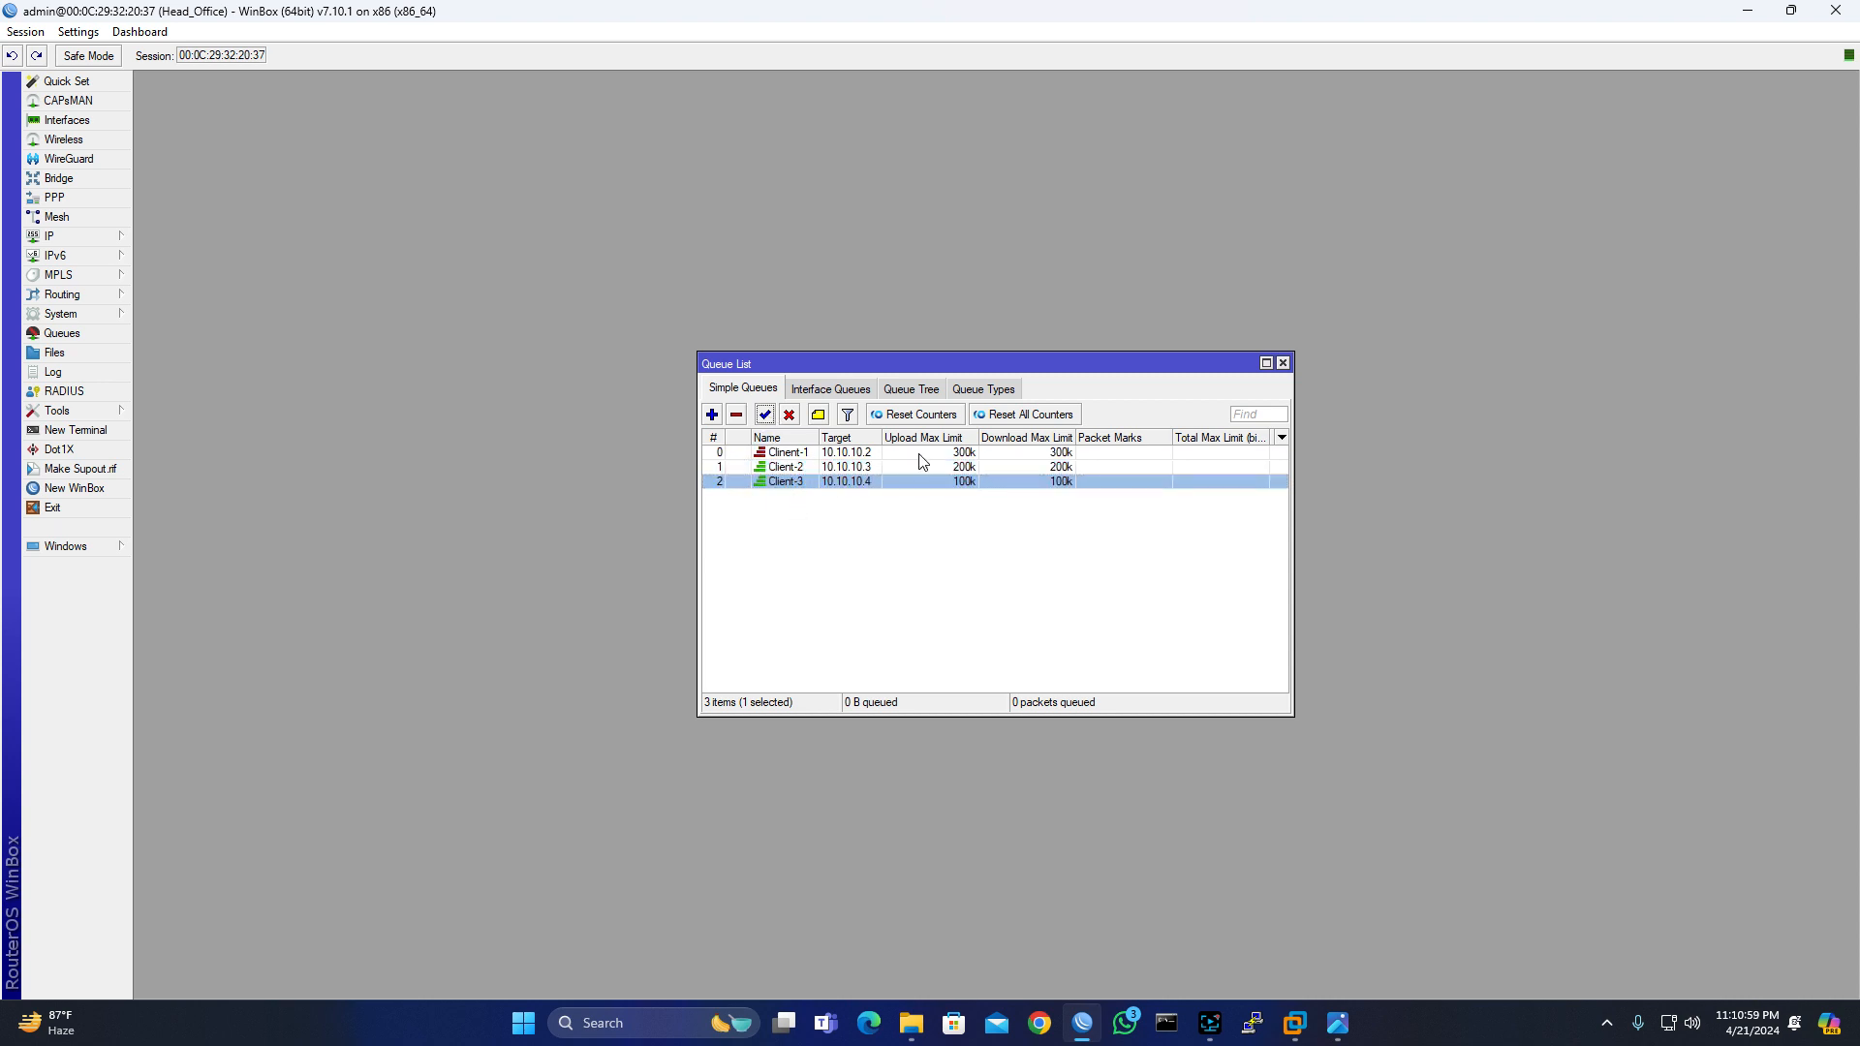
left_click(1749, 15)
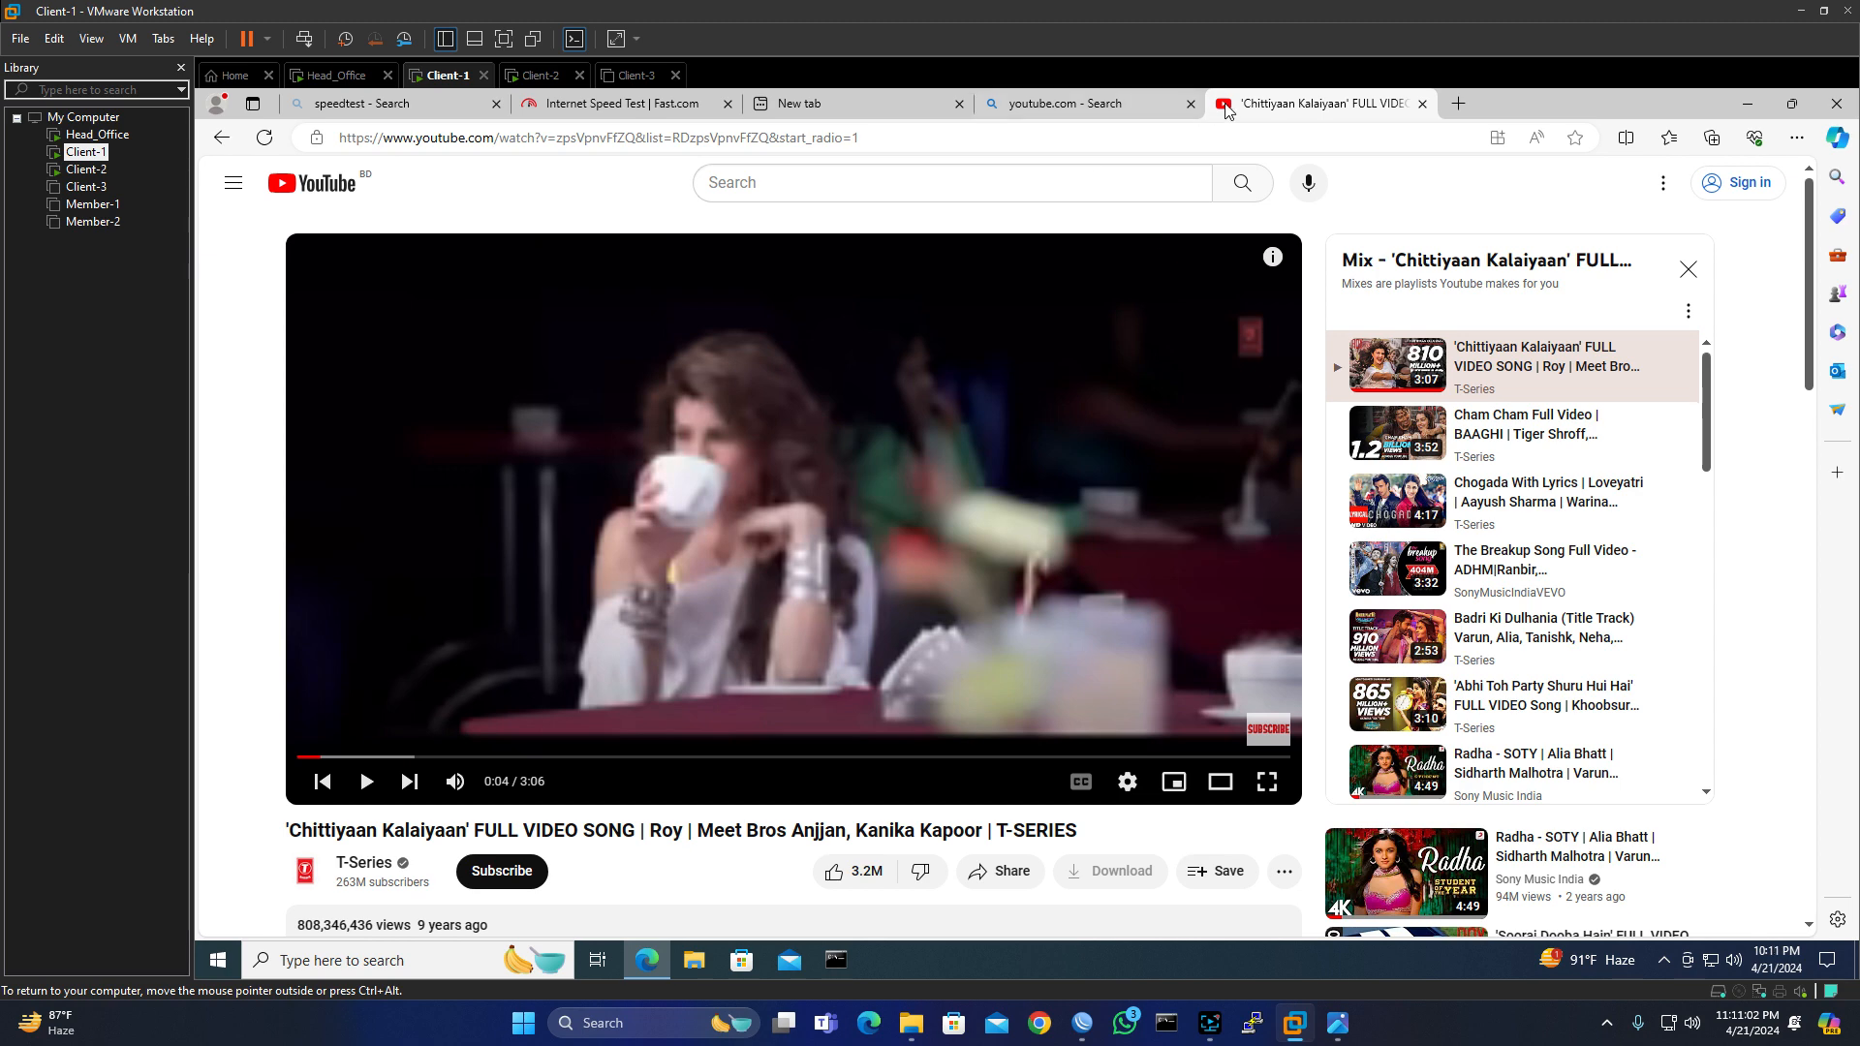
- Rerun the Fast.com speed test on Client-1 and resume the 'Chittiyaan Kalaiyaan' video on YouTube
left_click(664, 113)
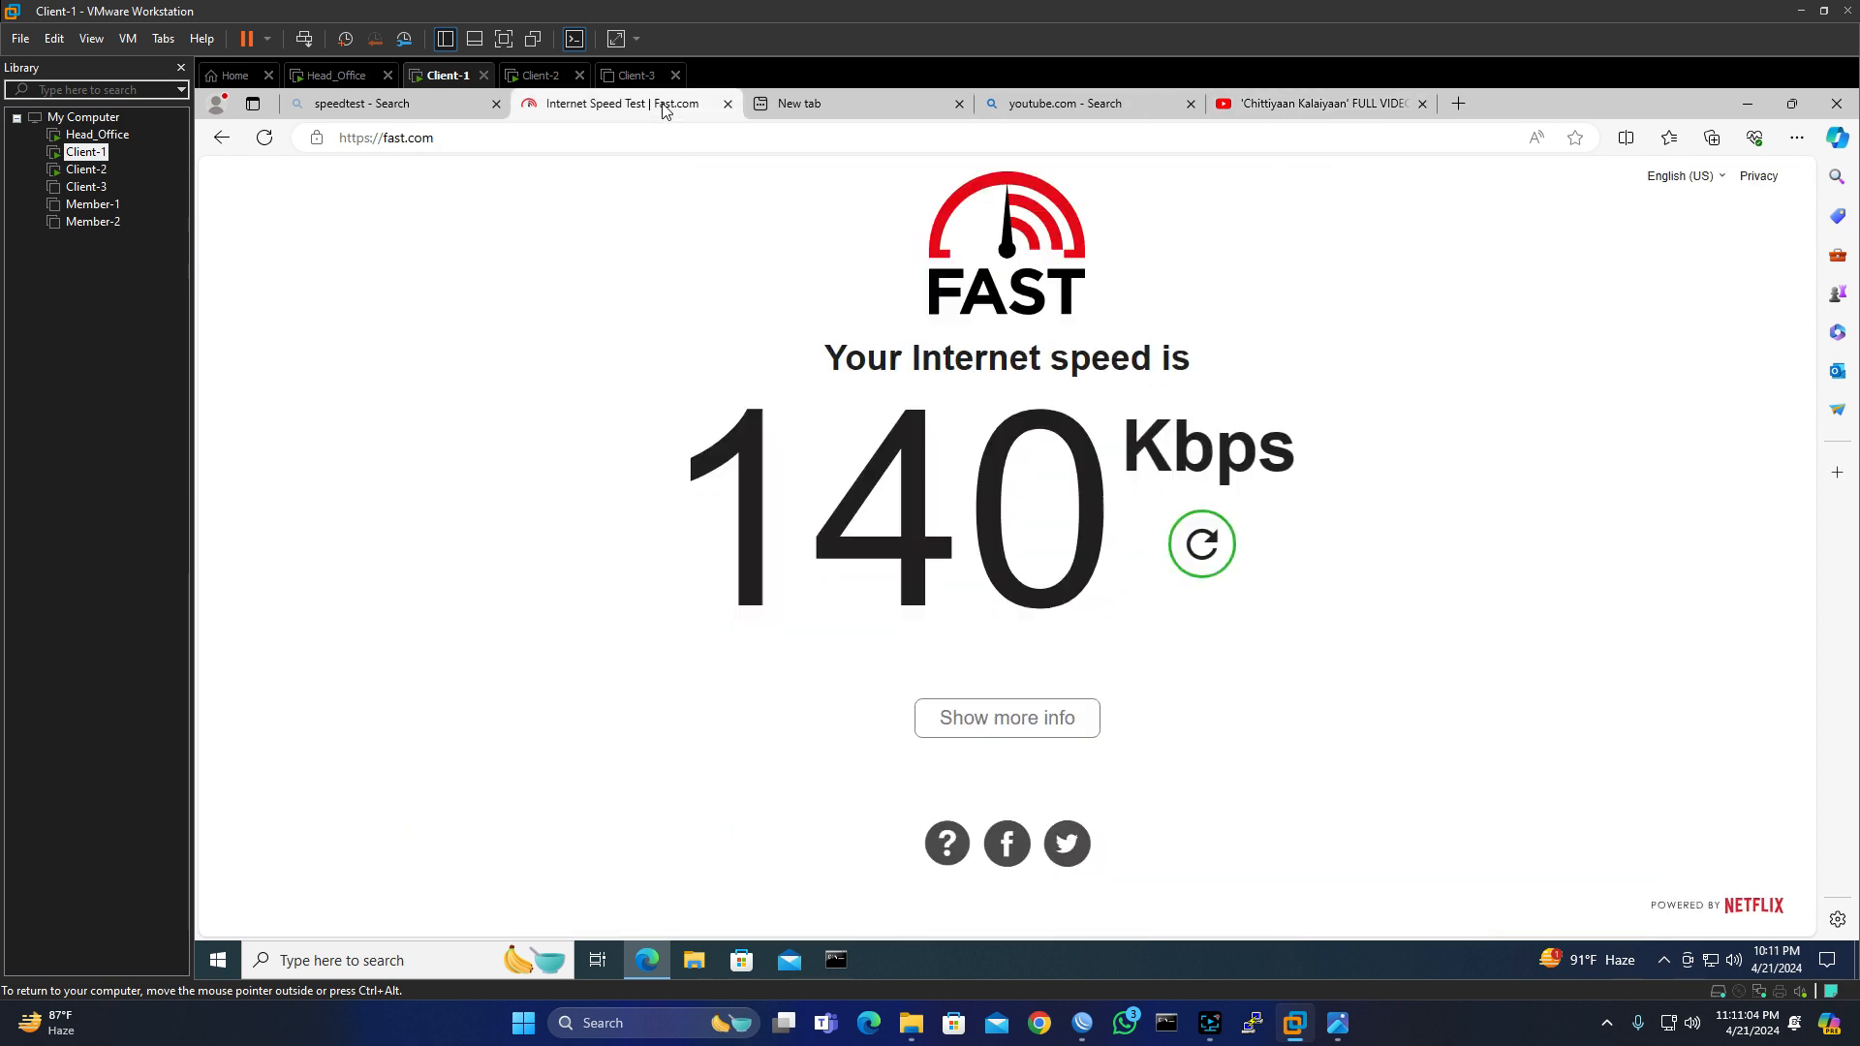
left_click(1200, 545)
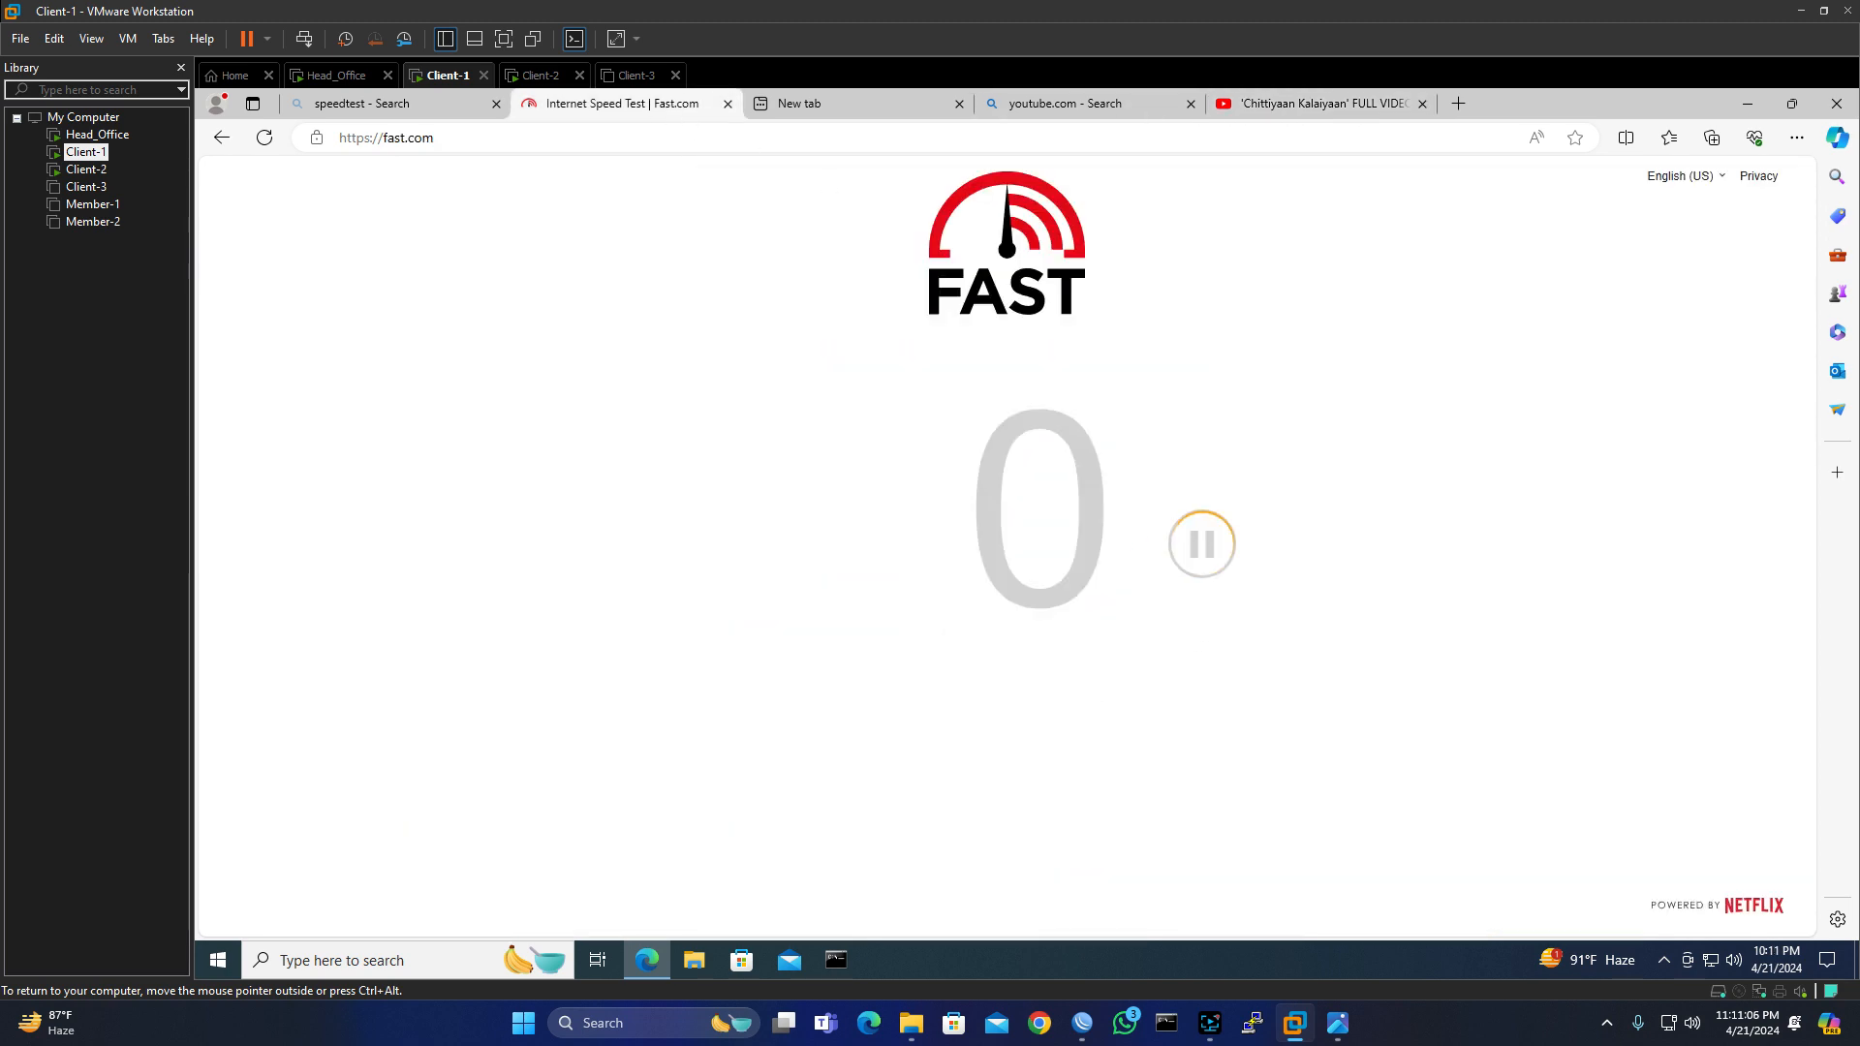
left_click(1268, 104)
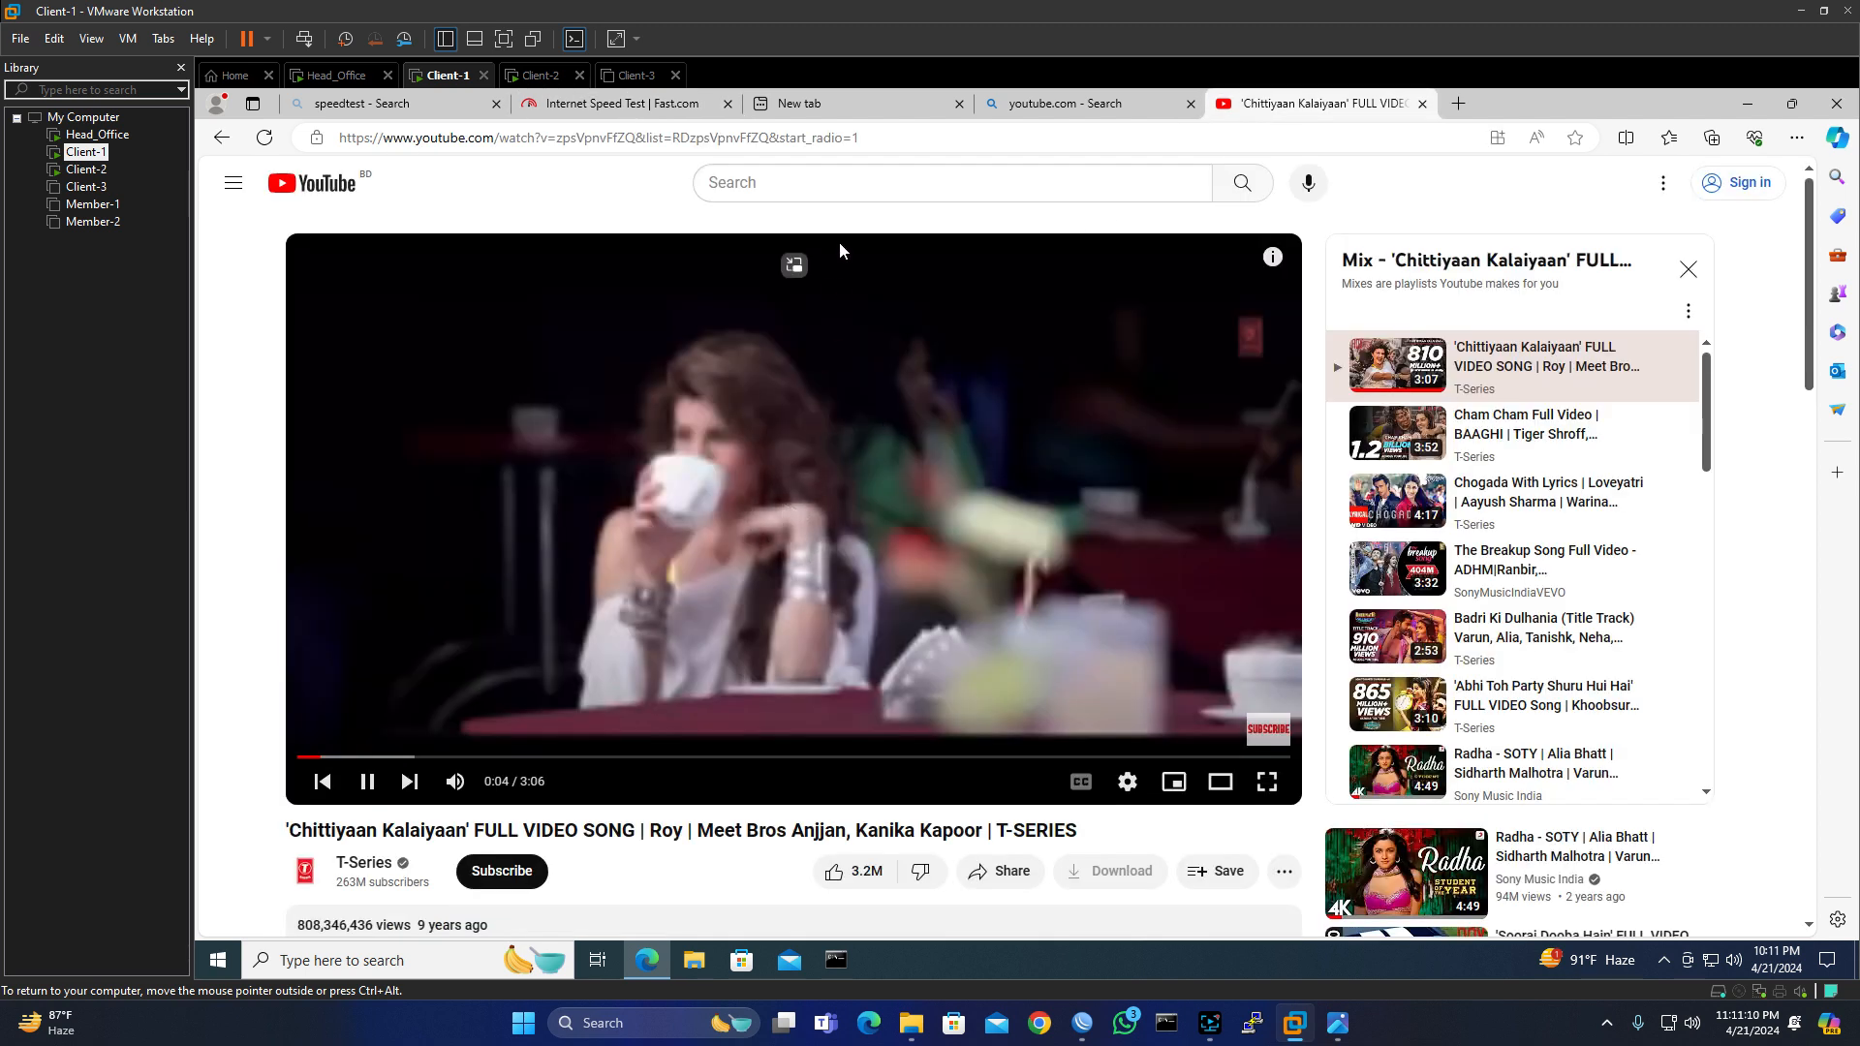
- Repeat the Fast.com test on Client-1 while the YouTube video plays, and check both the playback and the measured speed
left_click(620, 104)
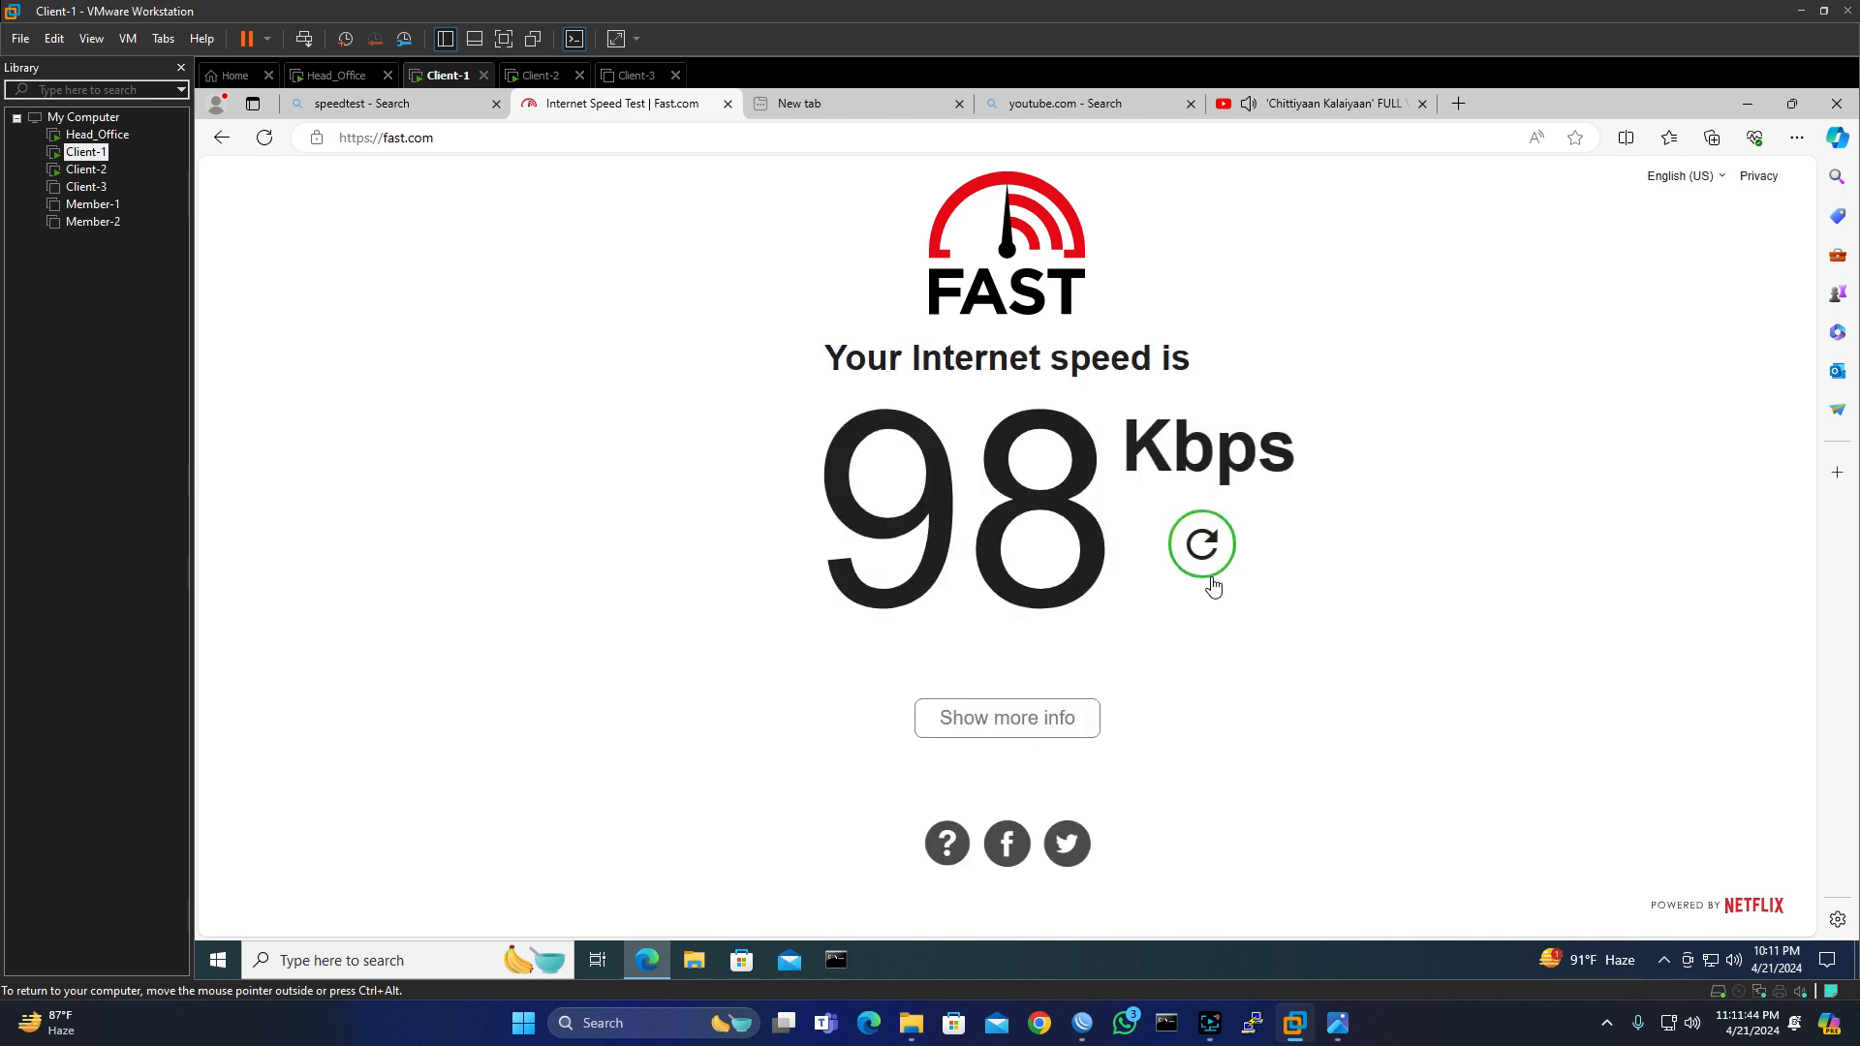
left_click(1205, 559)
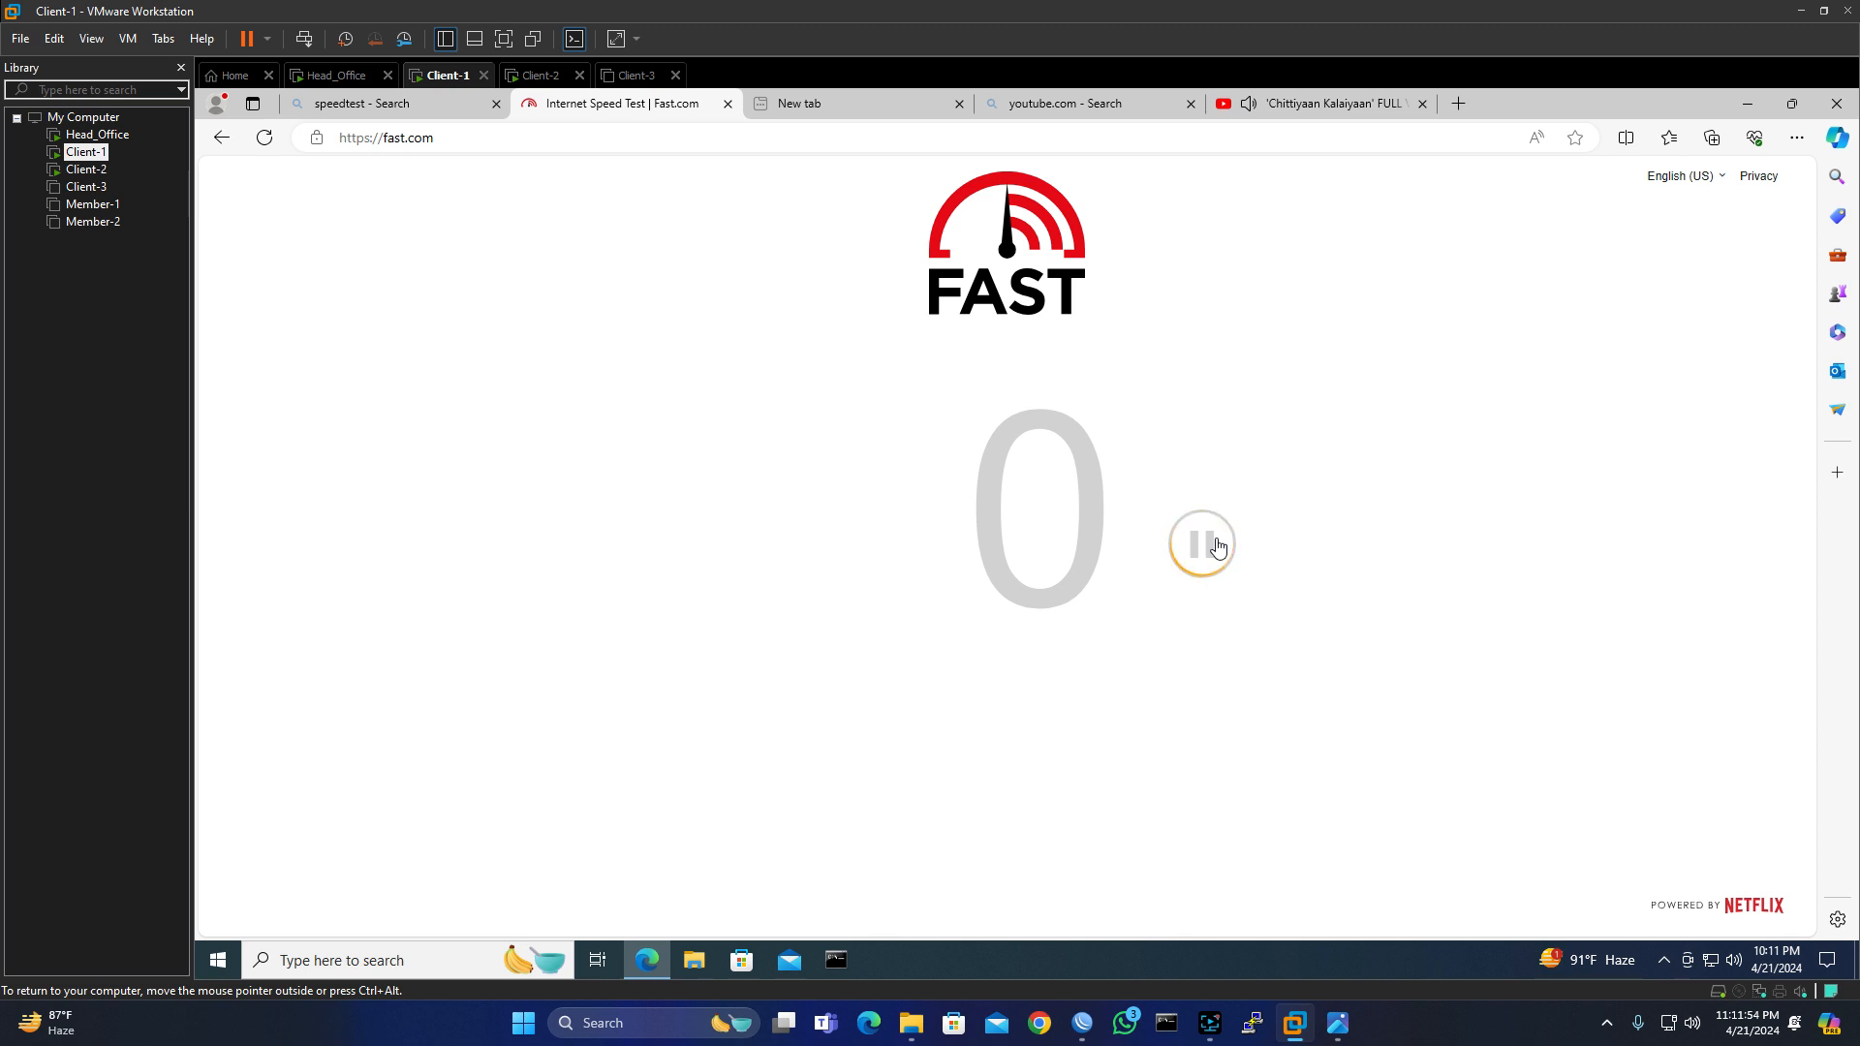
left_click(1274, 102)
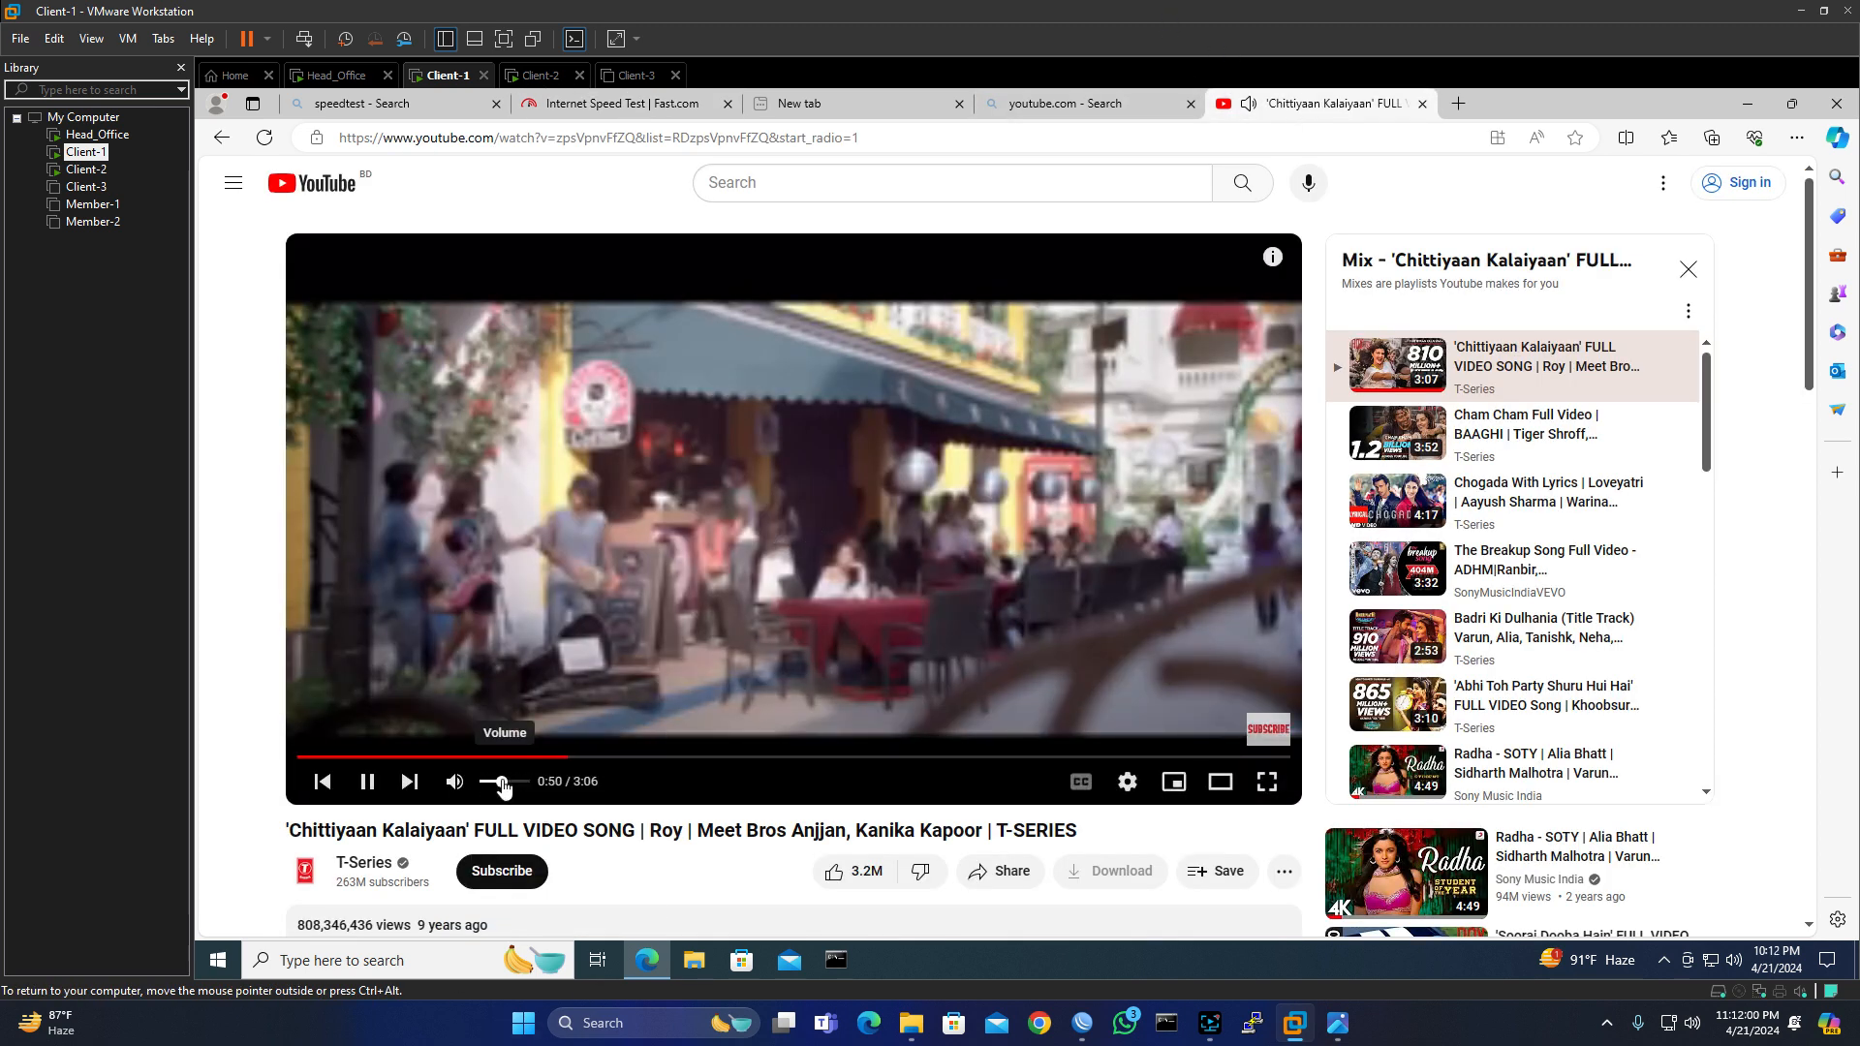
left_click(612, 109)
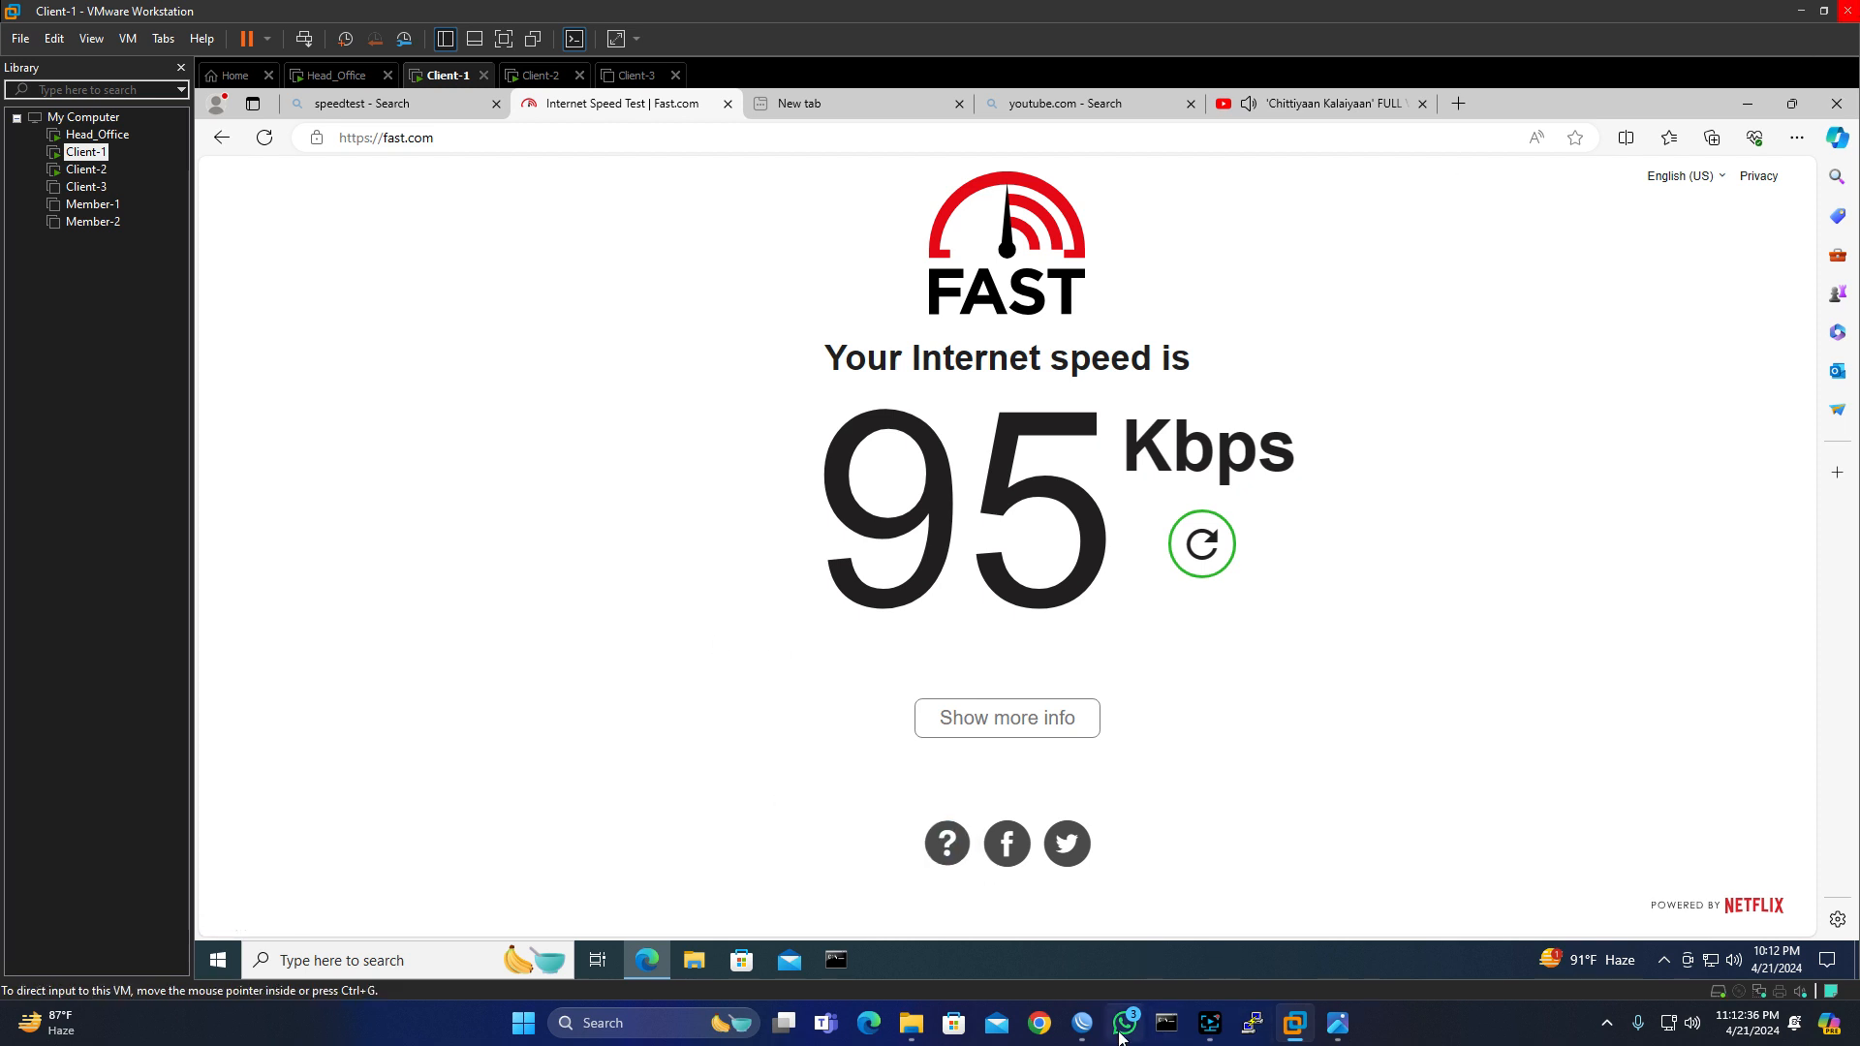
- Switch to WinBox and disable only the Clinent-1 simple queue
left_click(1082, 1023)
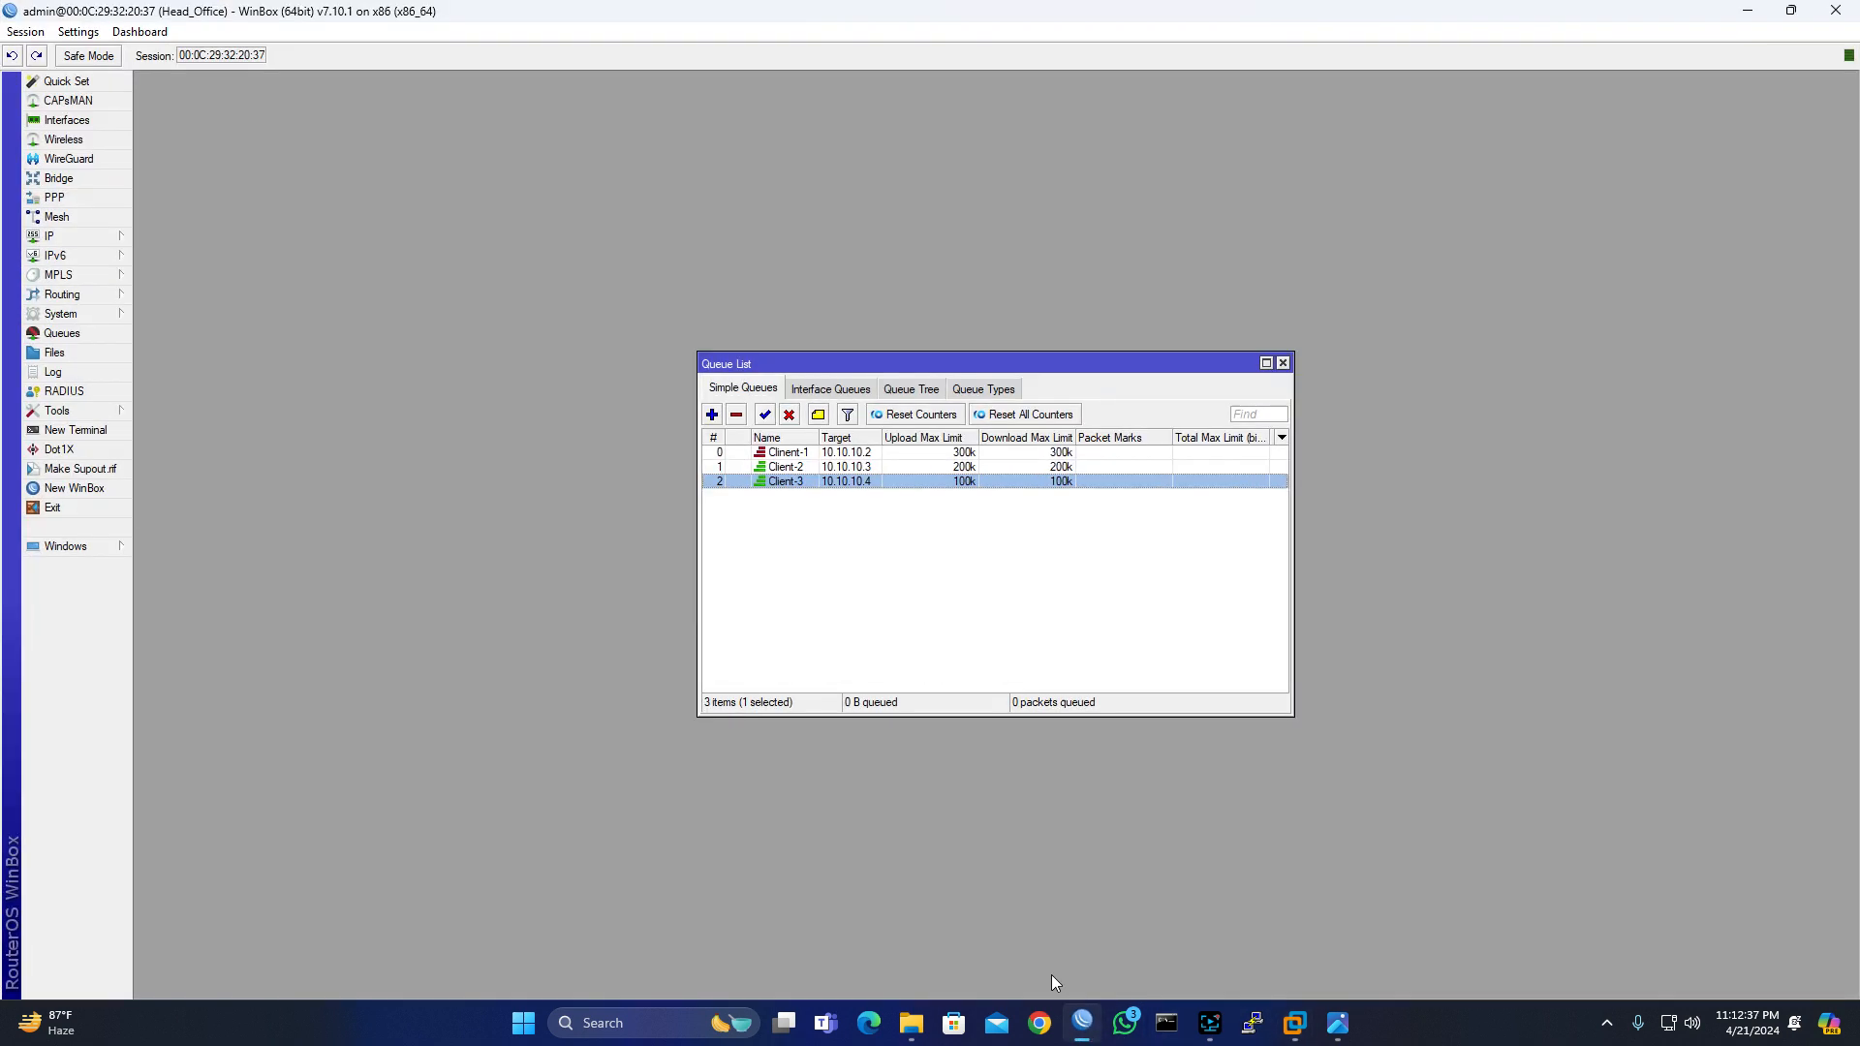
left_click(865, 454)
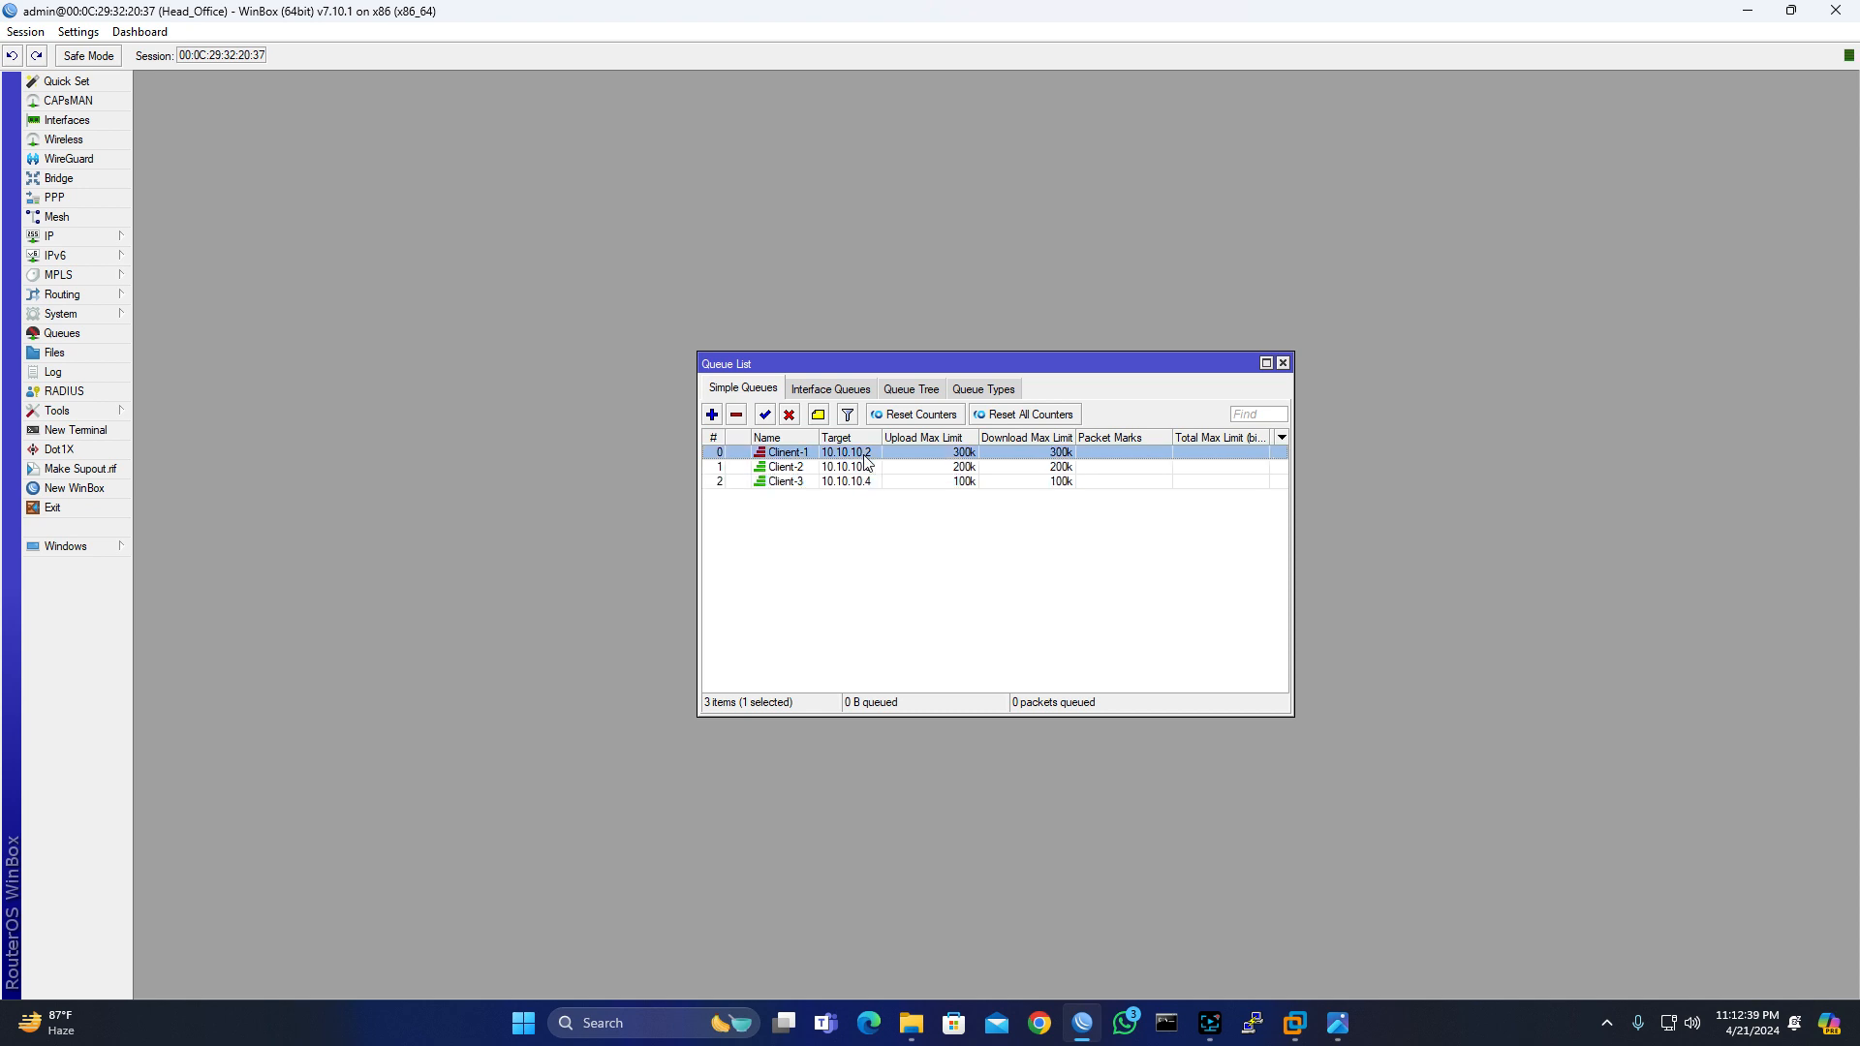
left_click(788, 414)
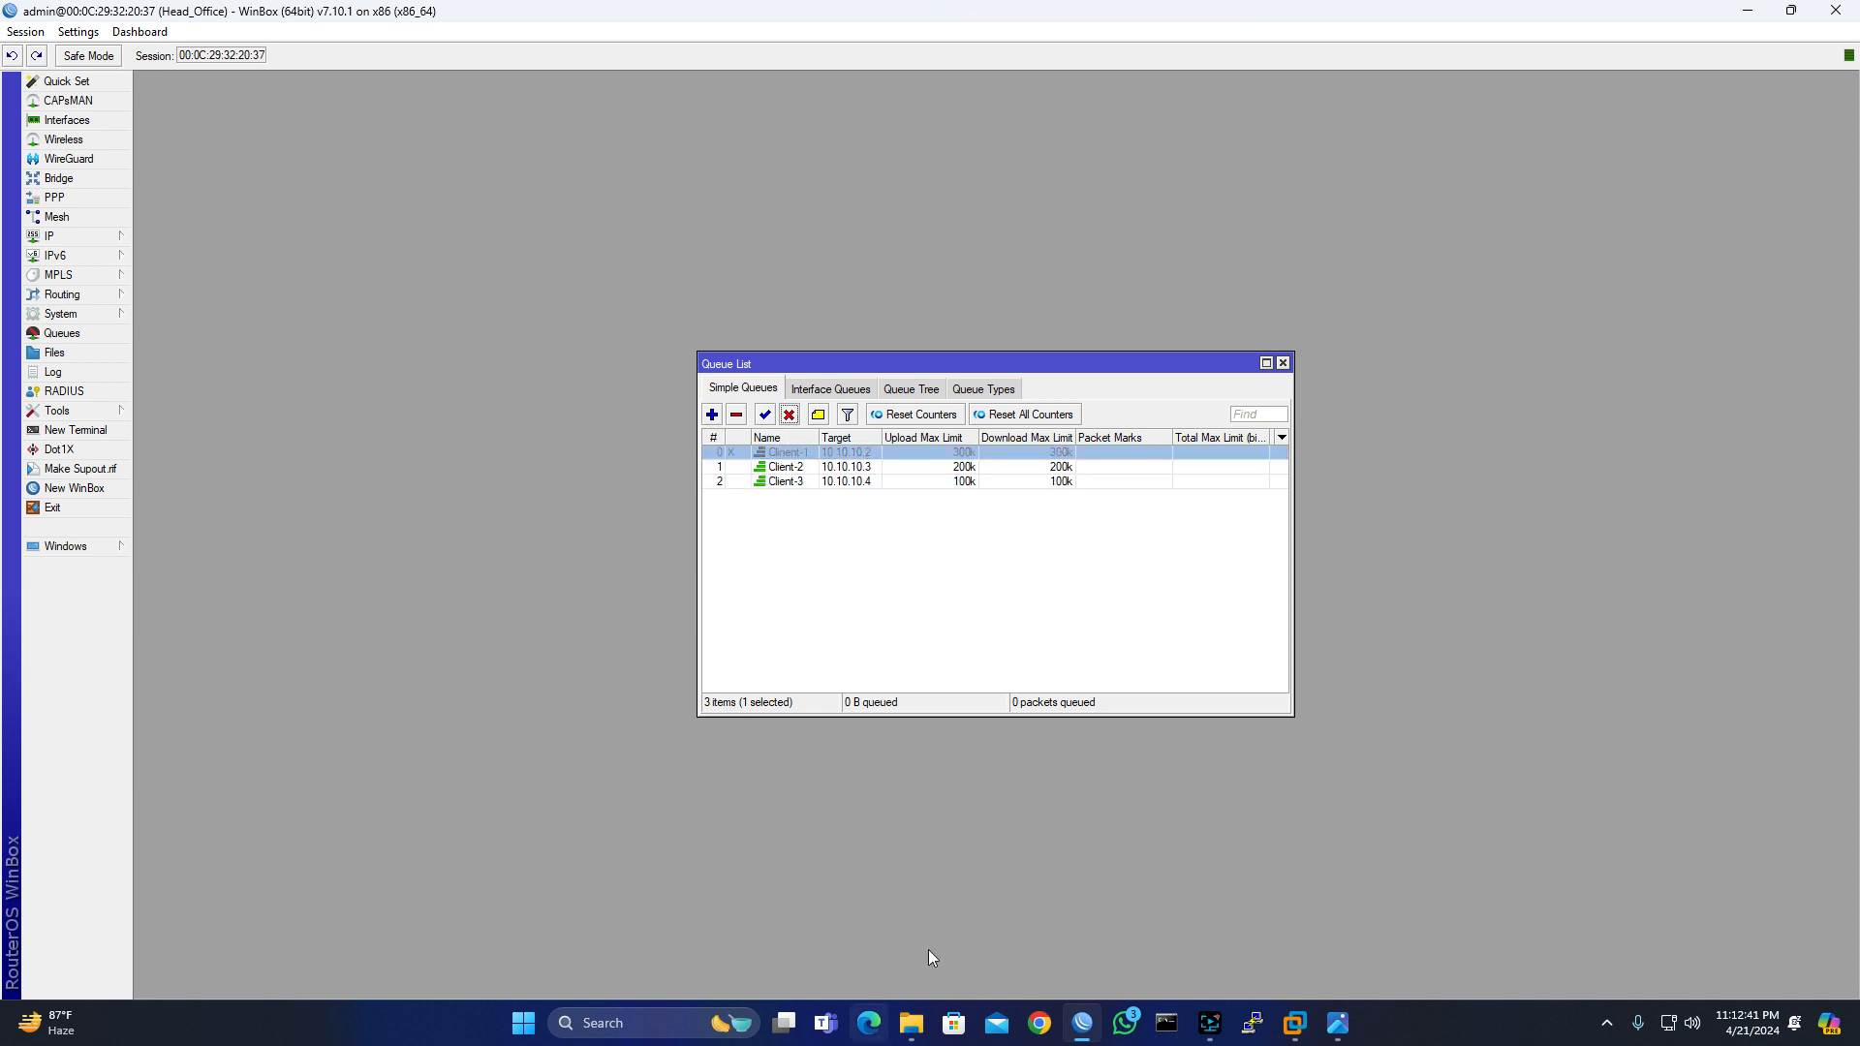
- Return to the Client-1 virtual machine, rerun the Fast.com speed test, check the YouTube playback and pause the video
left_click(1747, 11)
left_click(1204, 545)
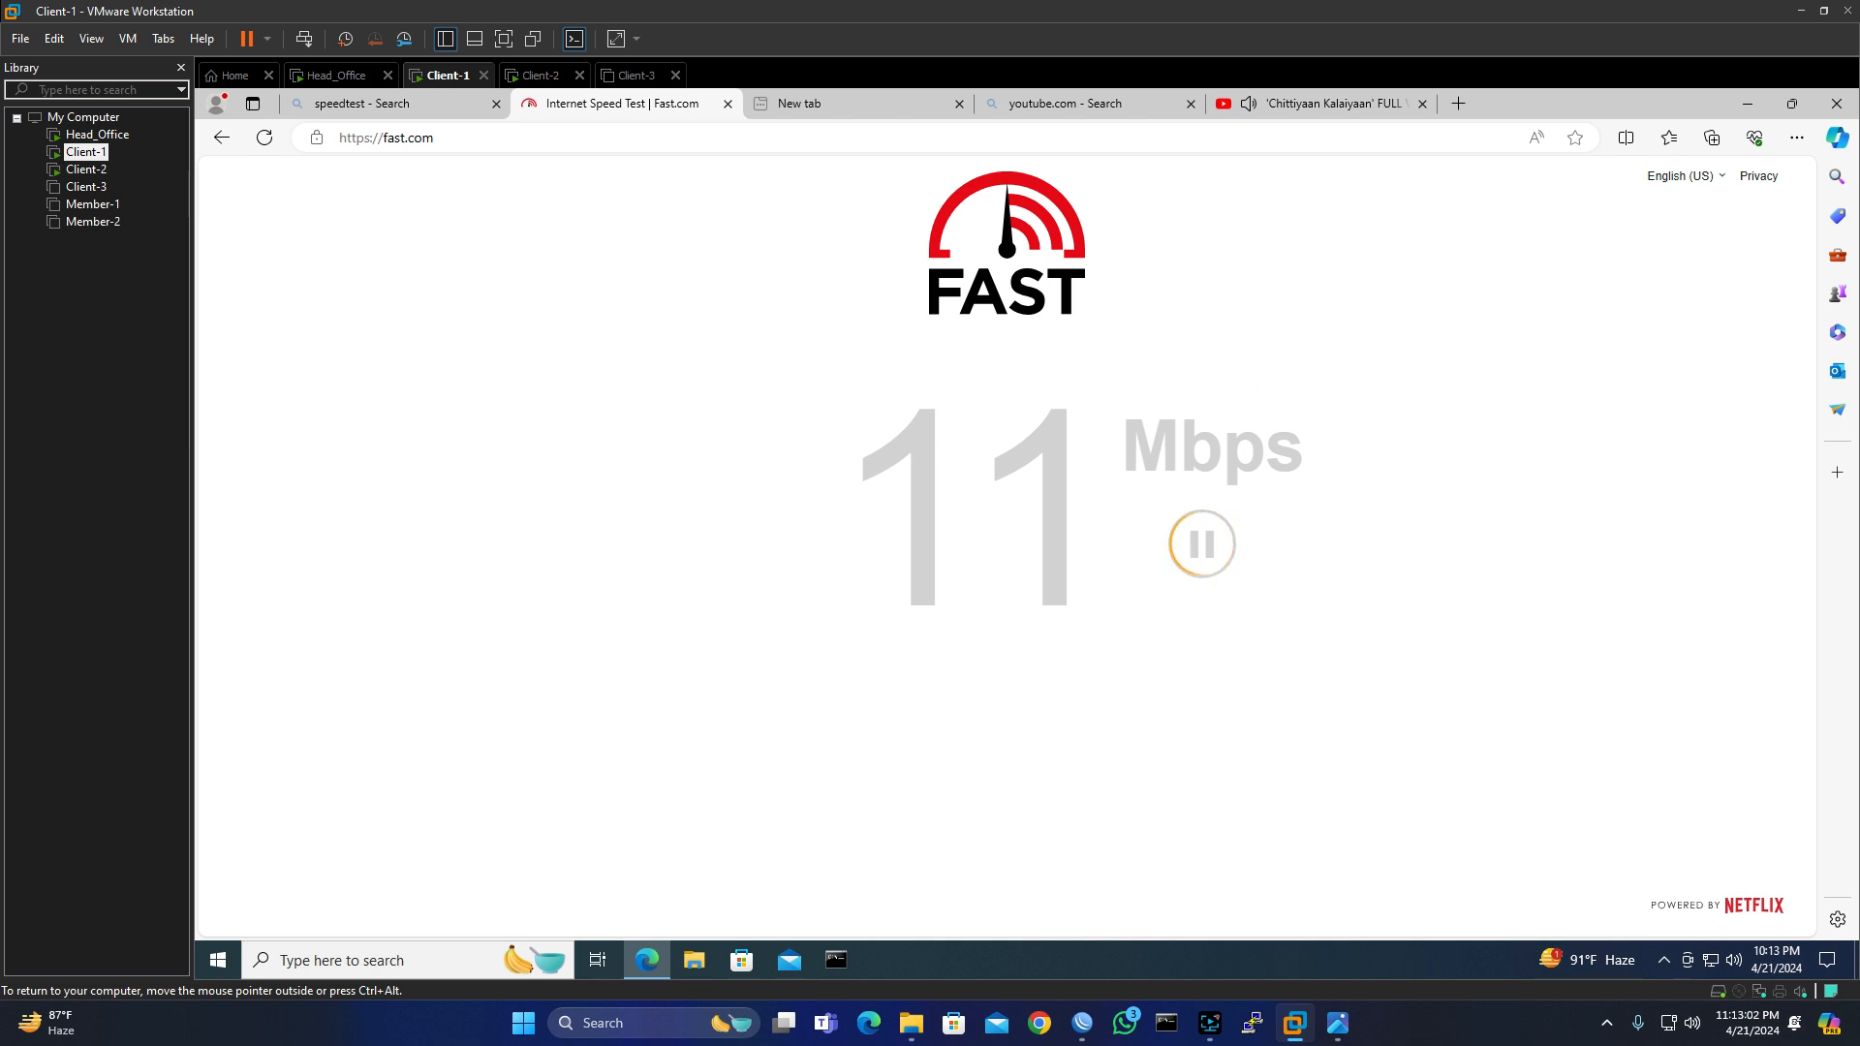
left_click(1332, 114)
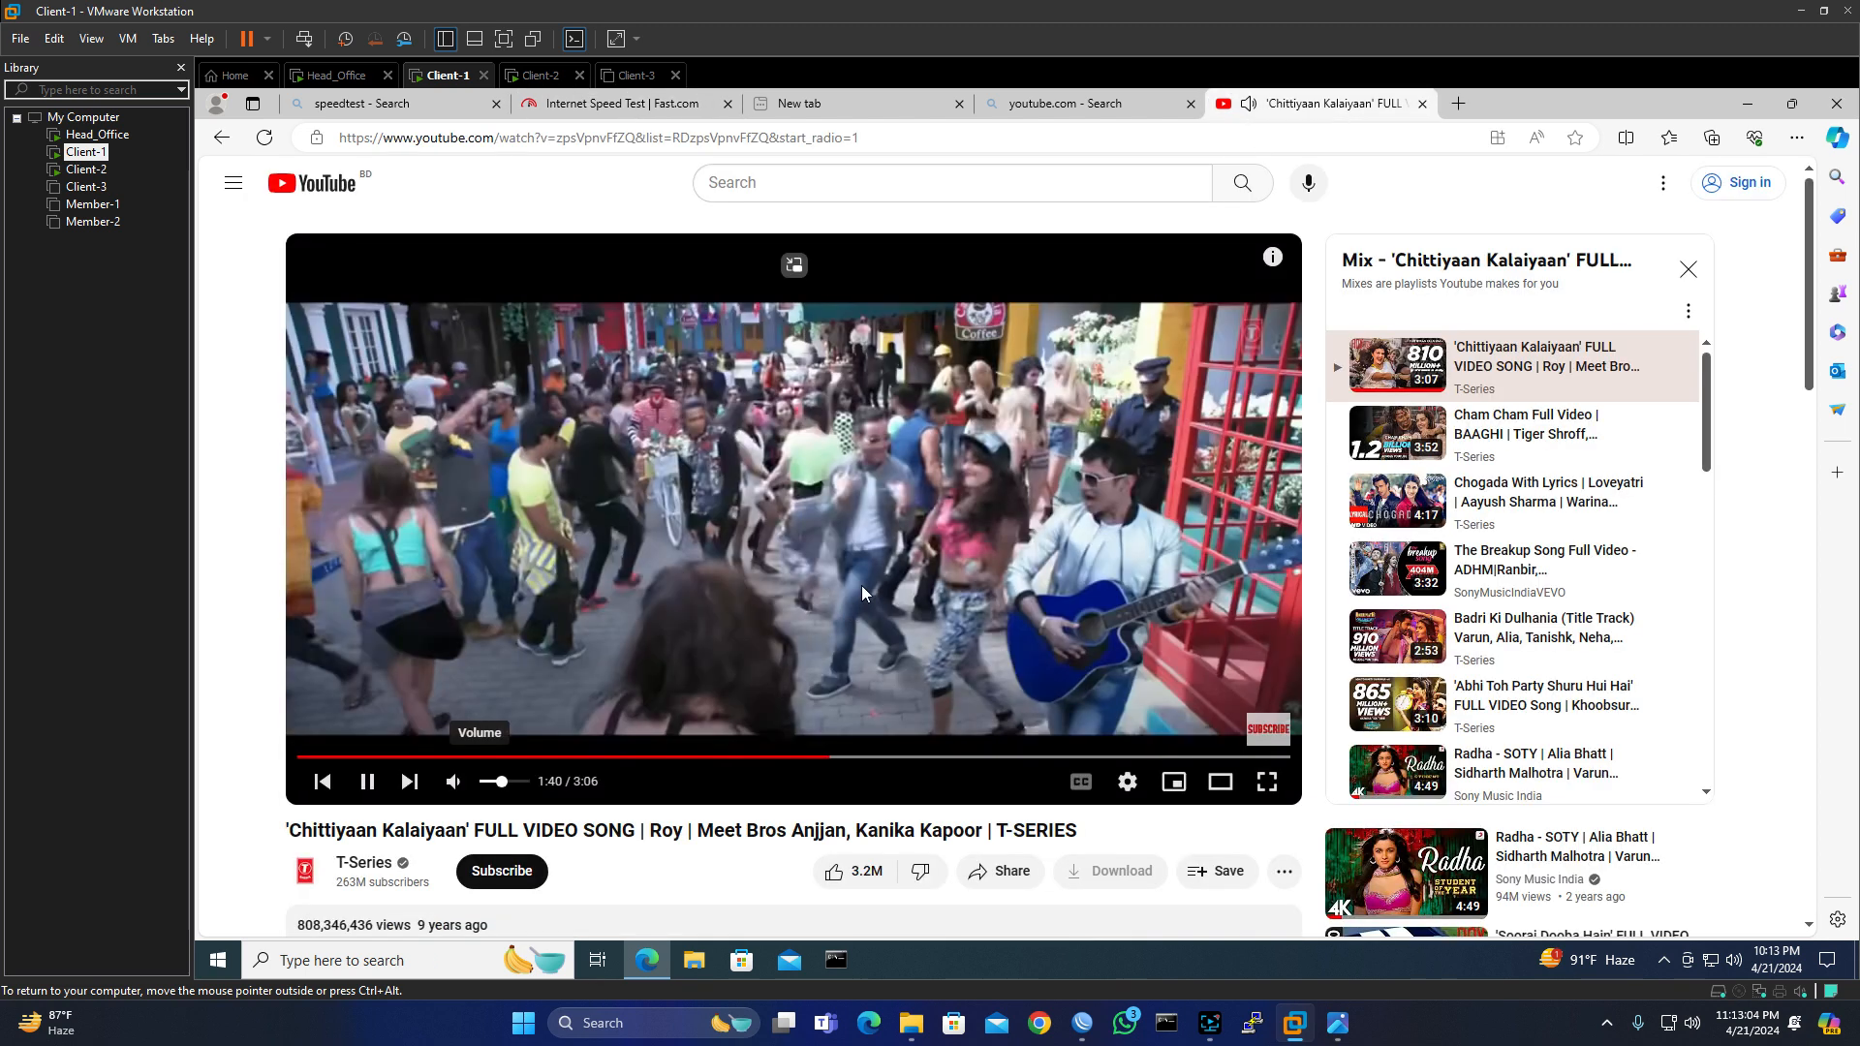
left_click(1210, 1024)
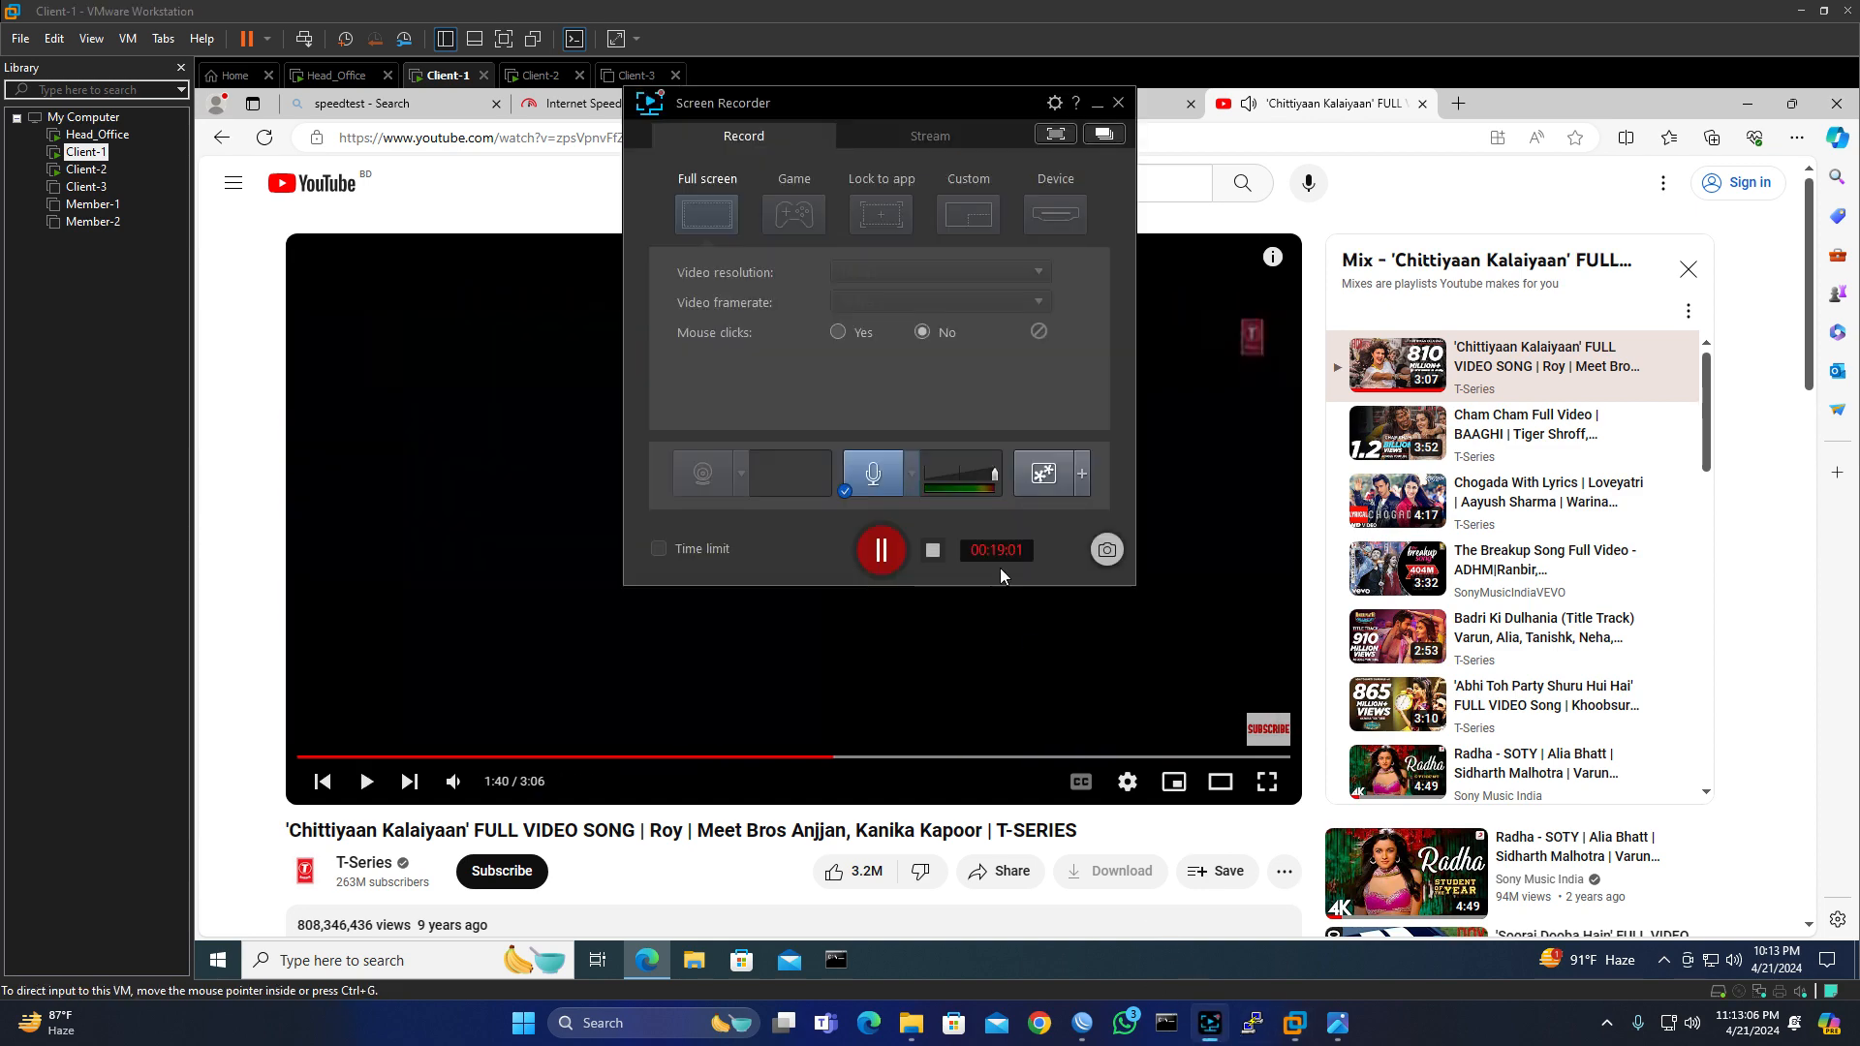